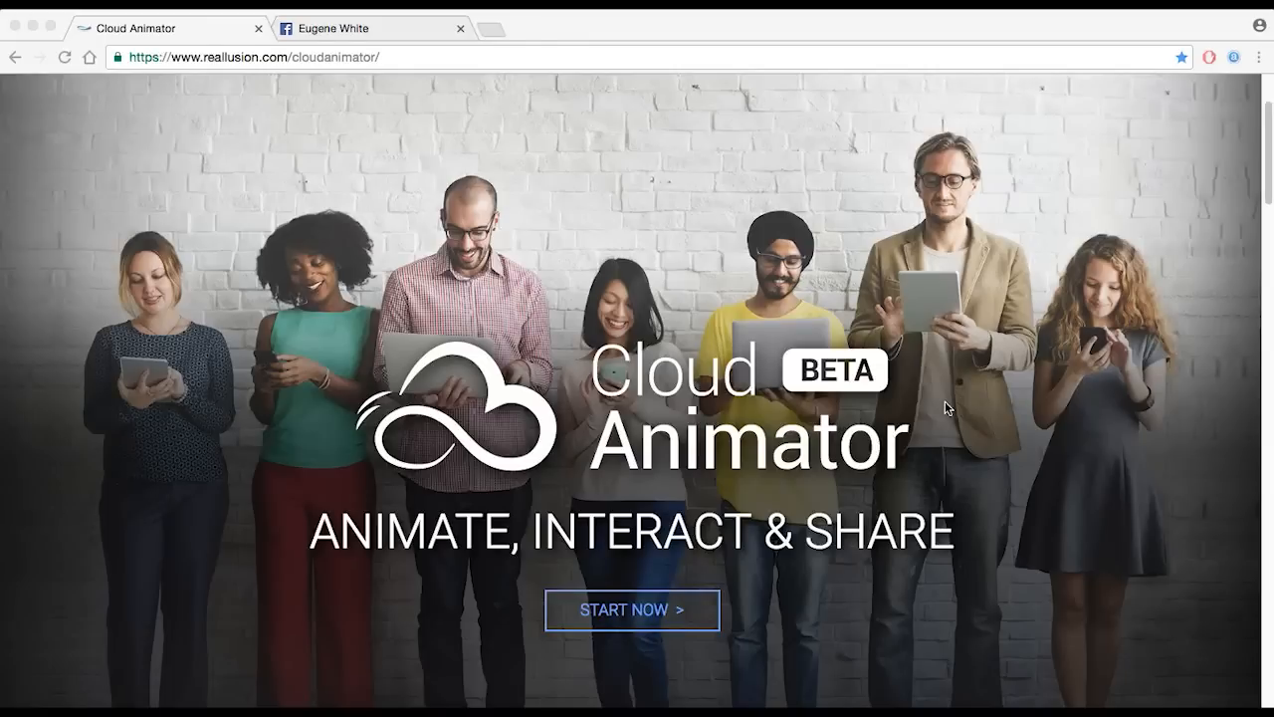
- Sign in to reach the Project List showing 'Merry Christmas from Eugene'
scroll(1103, 374, "up", 3)
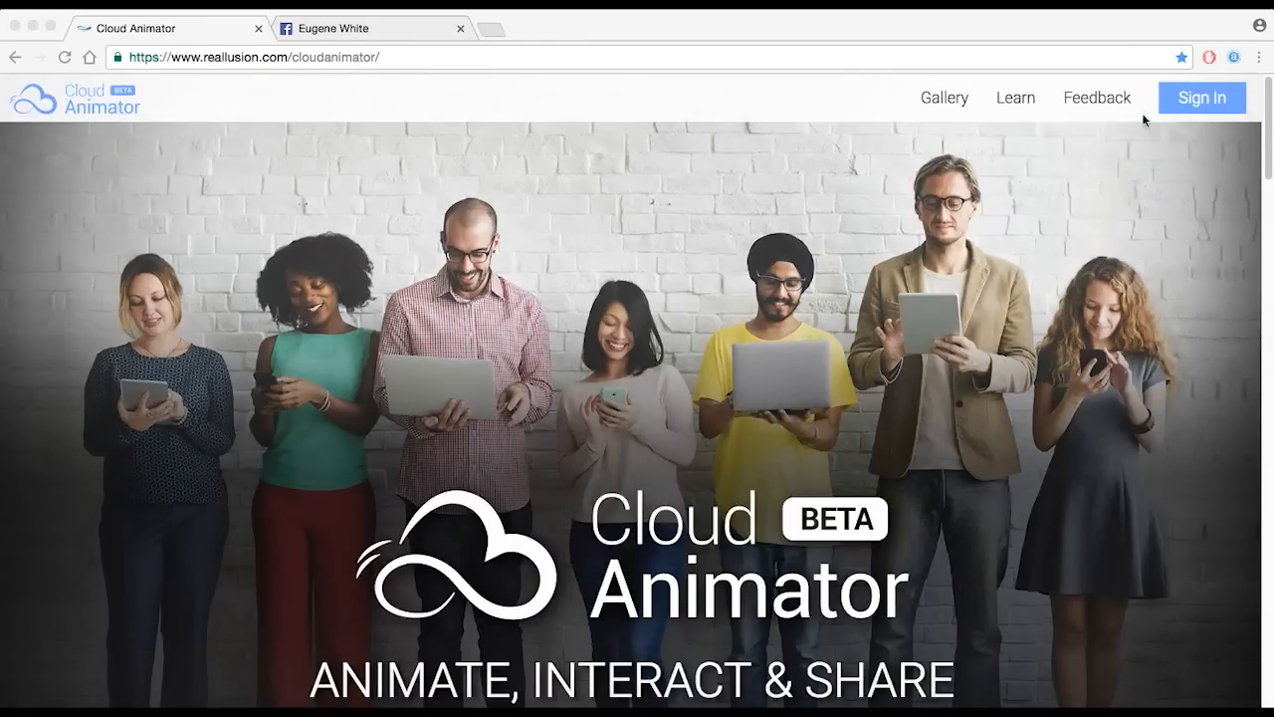
left_click(1201, 99)
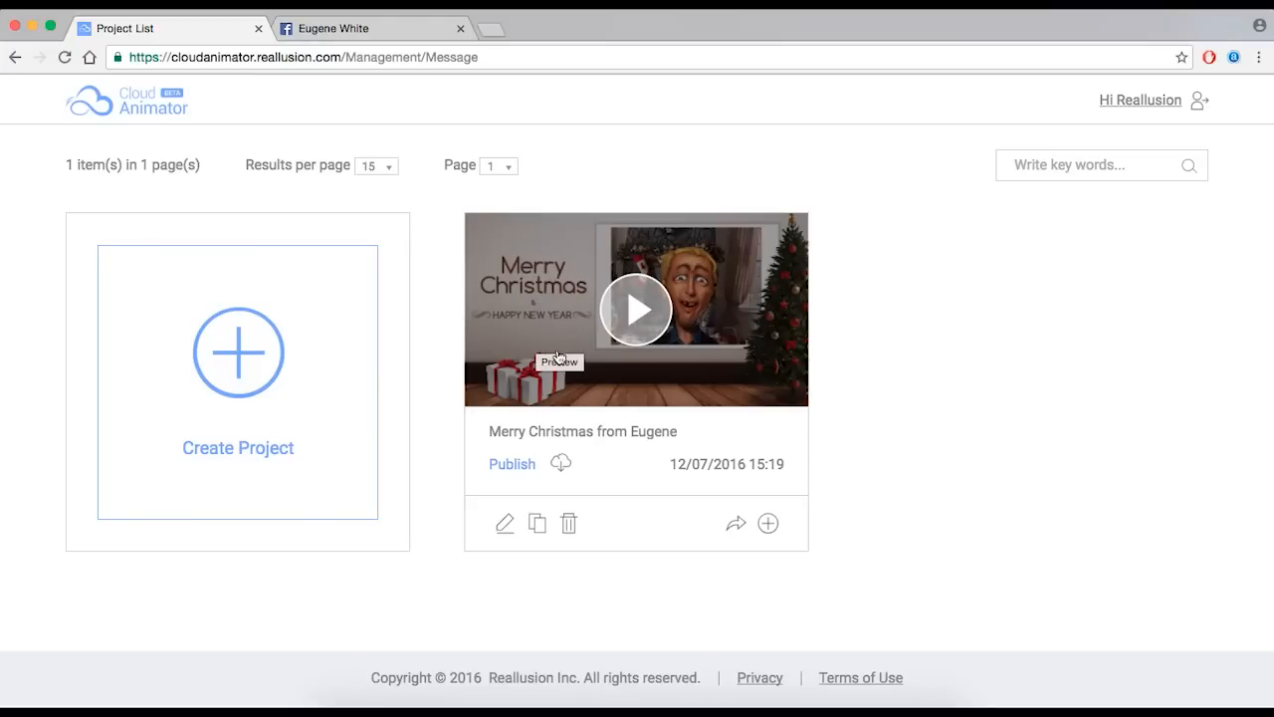
- Create a new blank project and move the playhead to 6 seconds
left_click(246, 359)
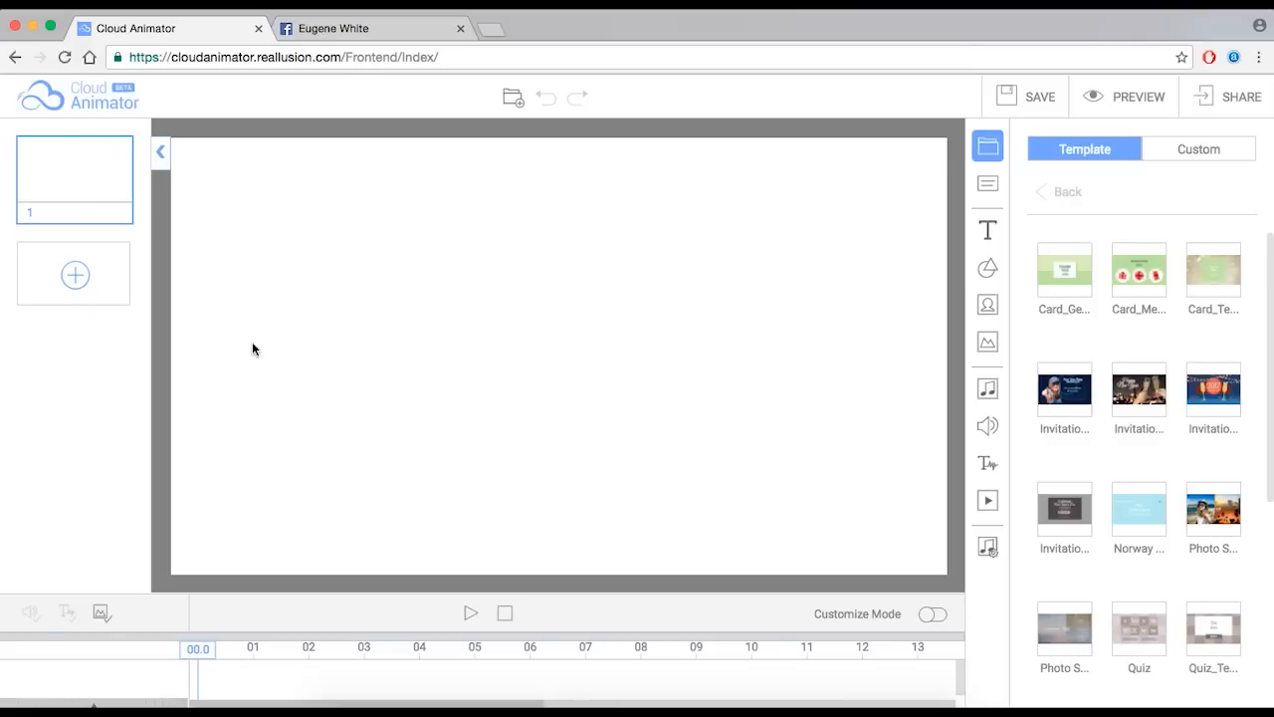
mouse_move(97, 189)
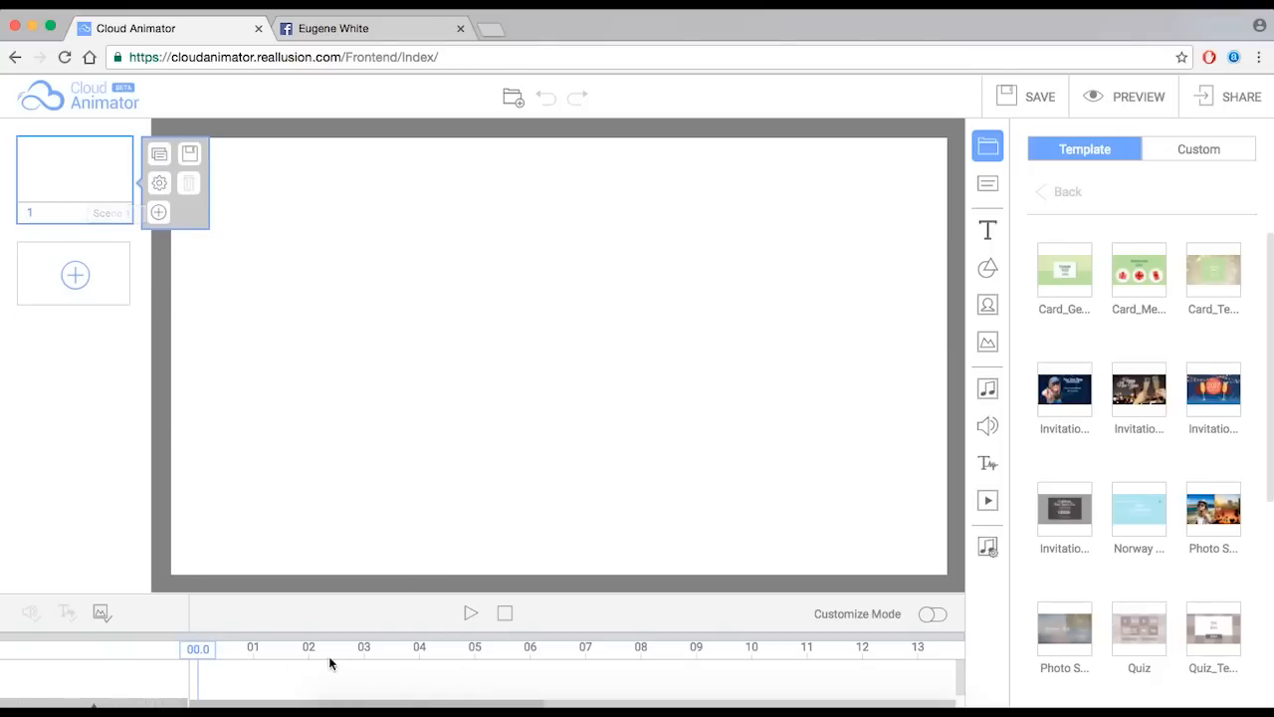
mouse_move(202, 651)
left_mouse_down()
mouse_move(780, 649)
mouse_move(201, 659)
left_mouse_up()
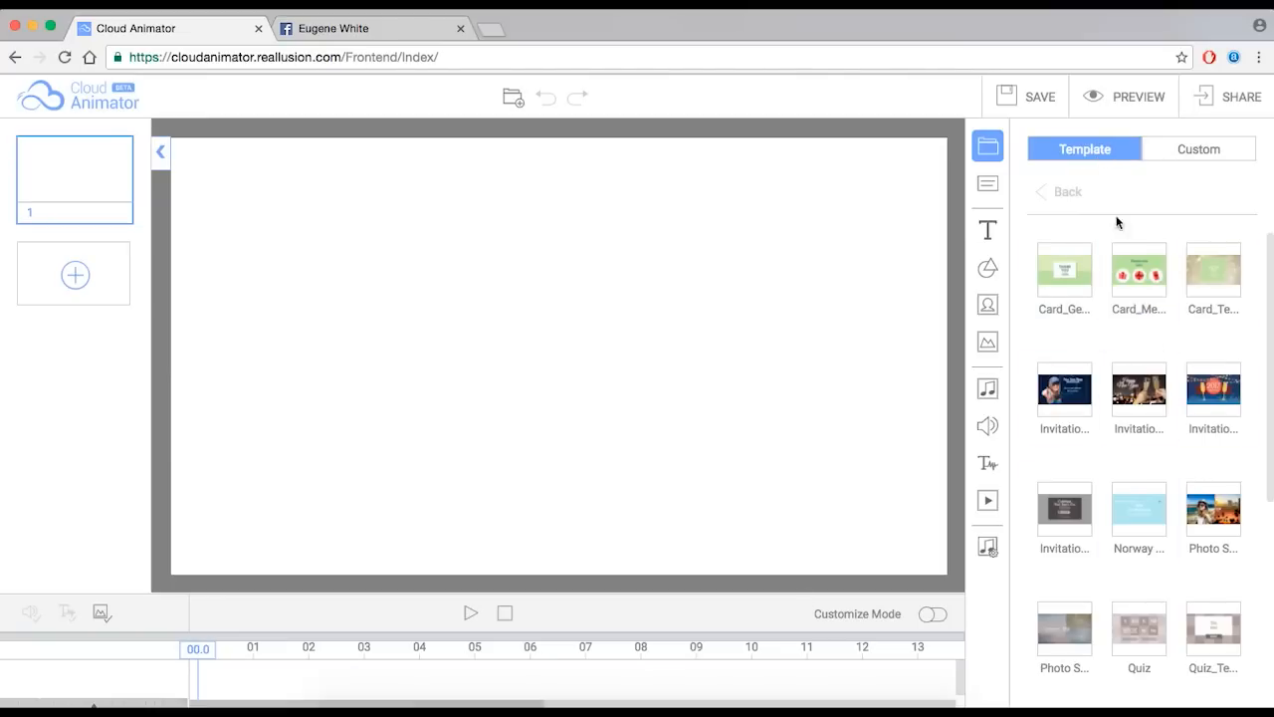
- Compare the saved Custom card with stock templates, then scroll down to the Xmas Card templates
left_click(1196, 148)
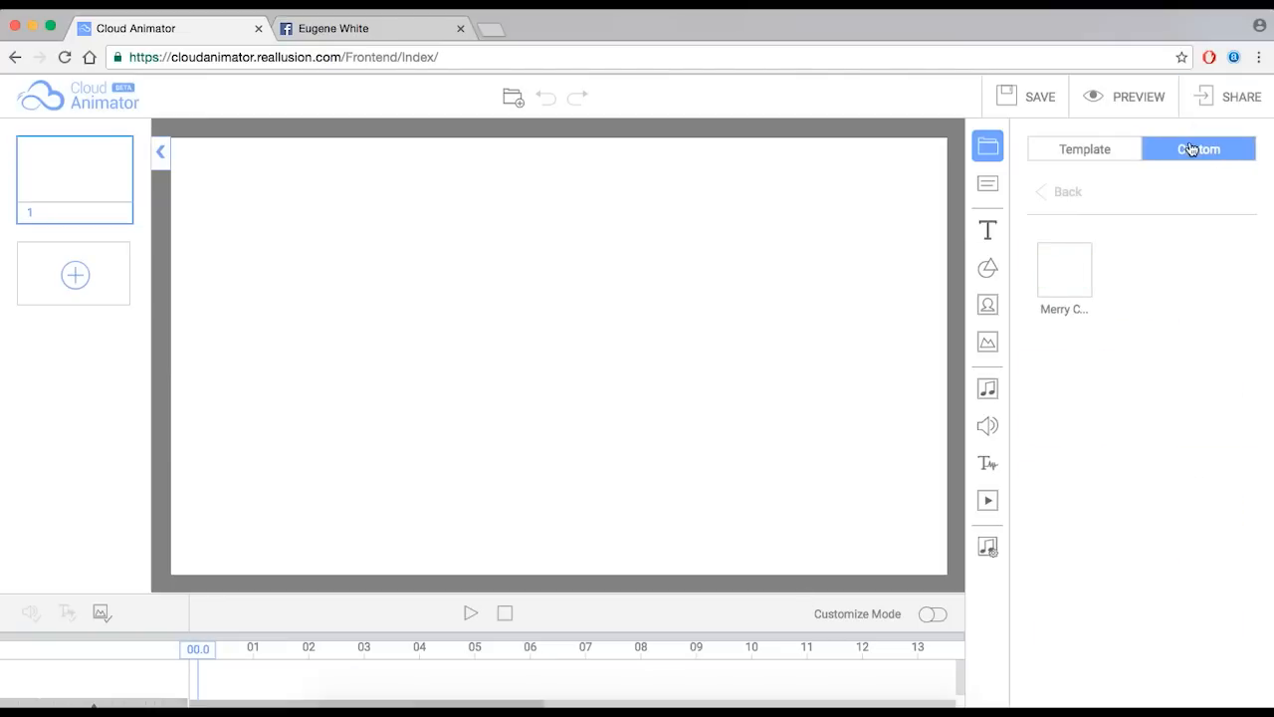
left_click(1121, 149)
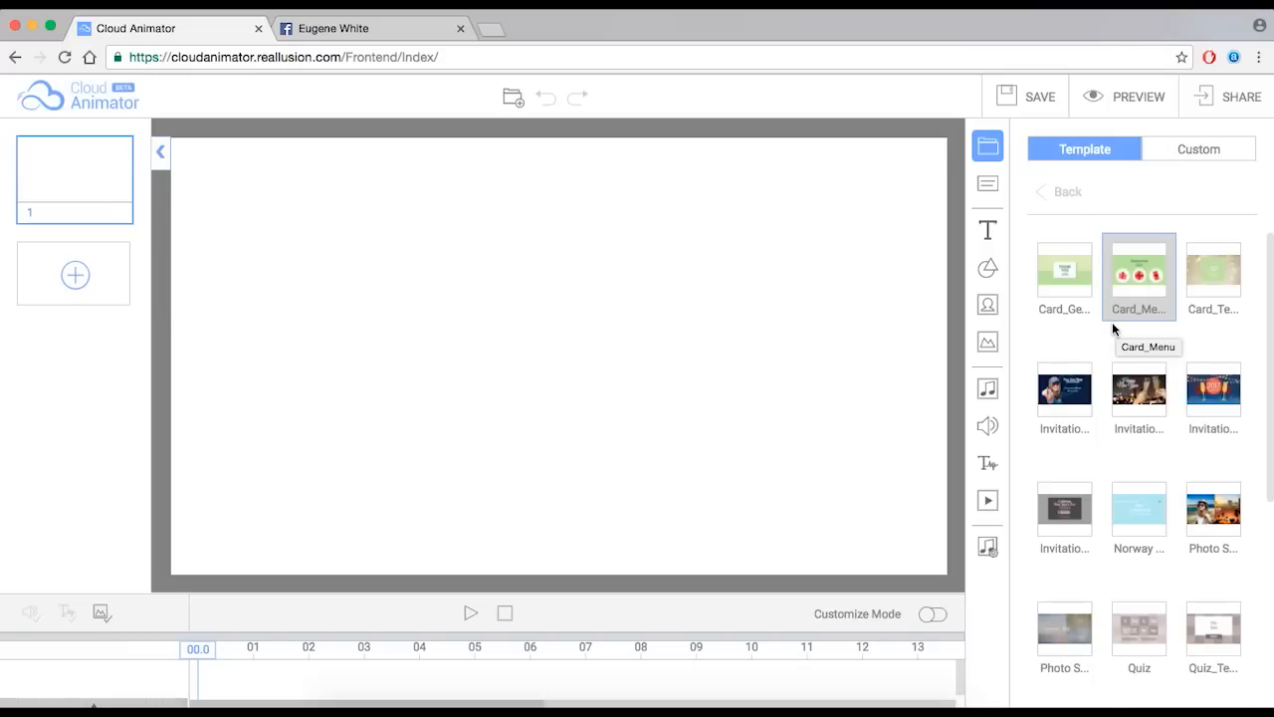
scroll(1112, 323, "down", 3)
scroll(1112, 333, "up", 3)
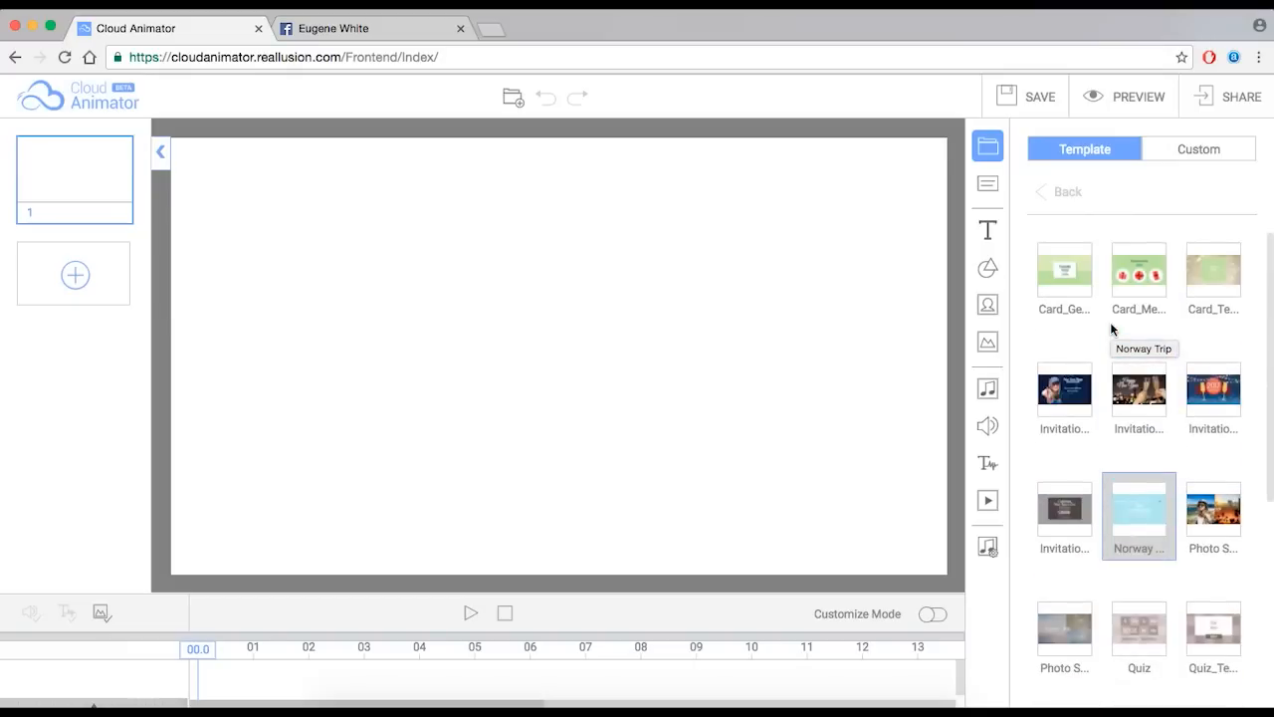
left_click(1185, 152)
mouse_move(1089, 251)
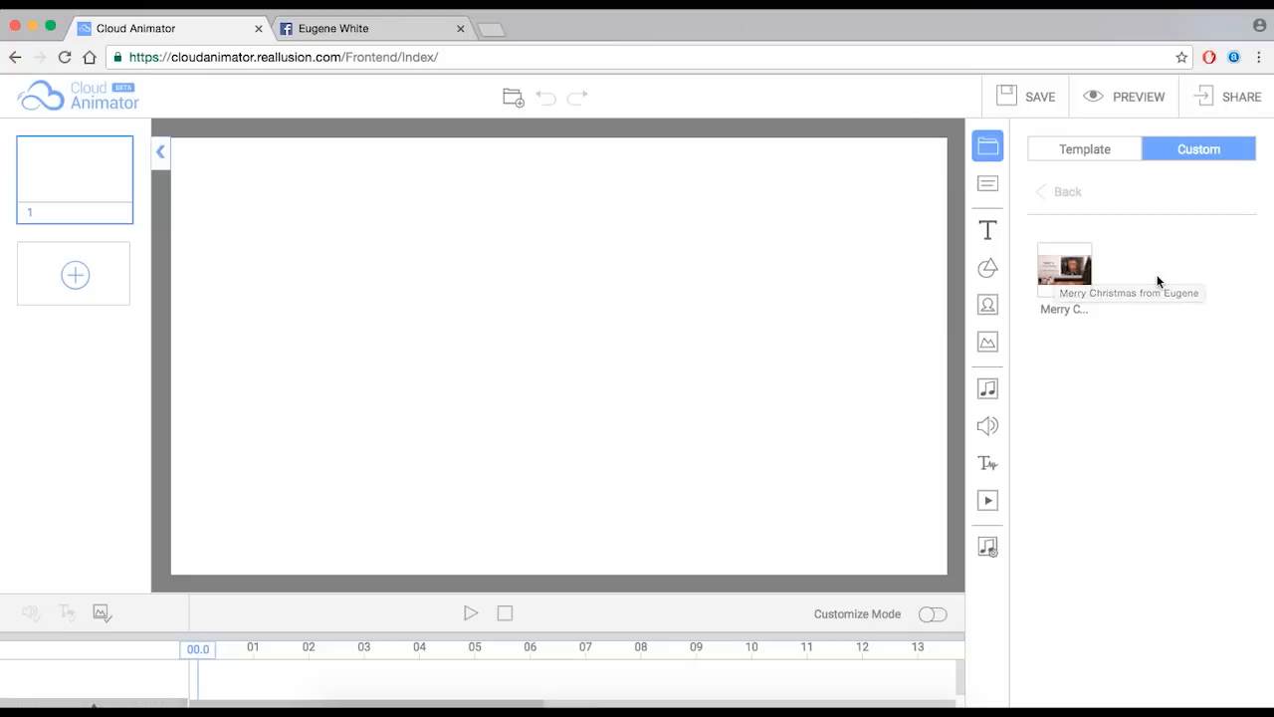
left_click(1085, 150)
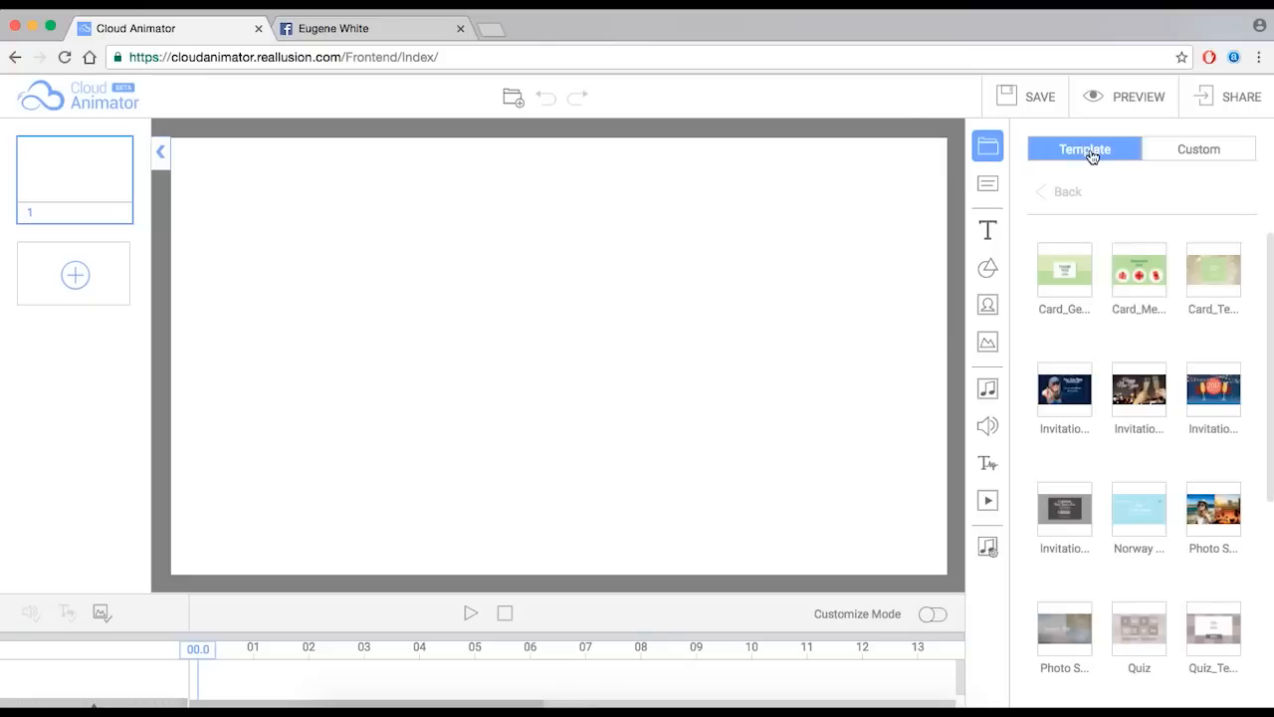
scroll(1210, 359, "down", 2)
scroll(1200, 354, "down", 5)
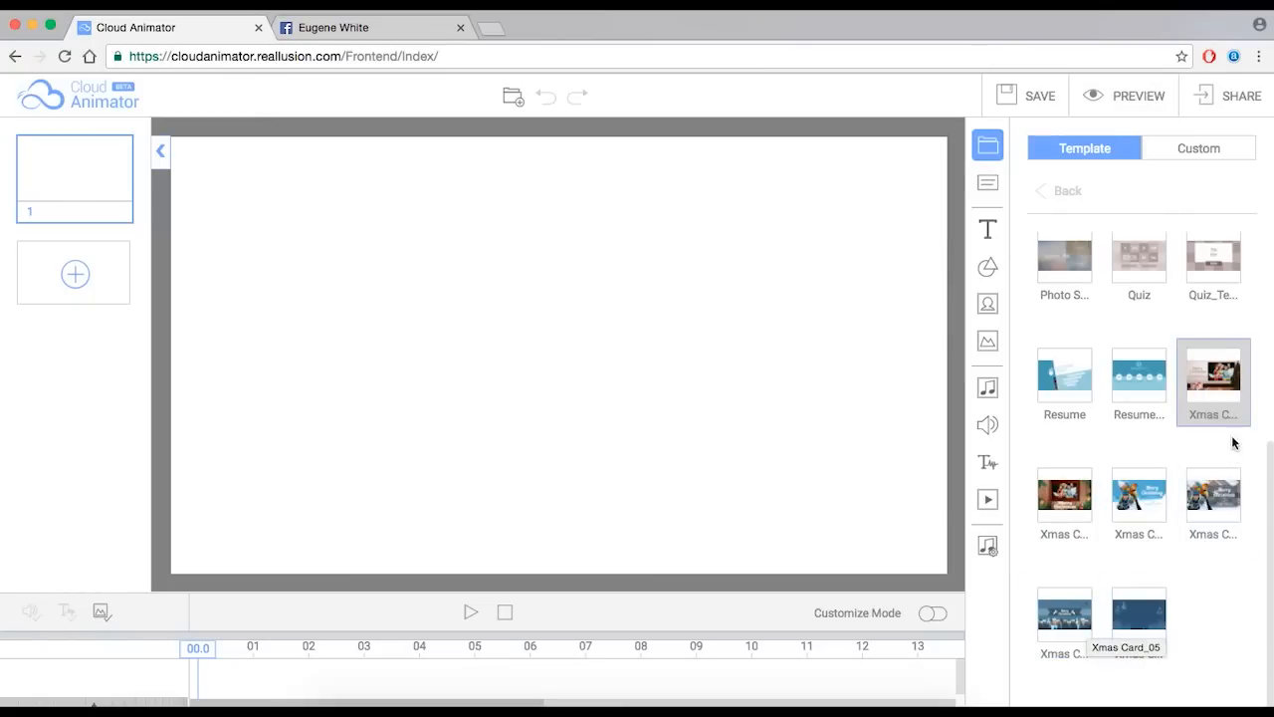
- Load Xmas Card_01 and play its preview with the volume adjusted
left_click(1226, 387)
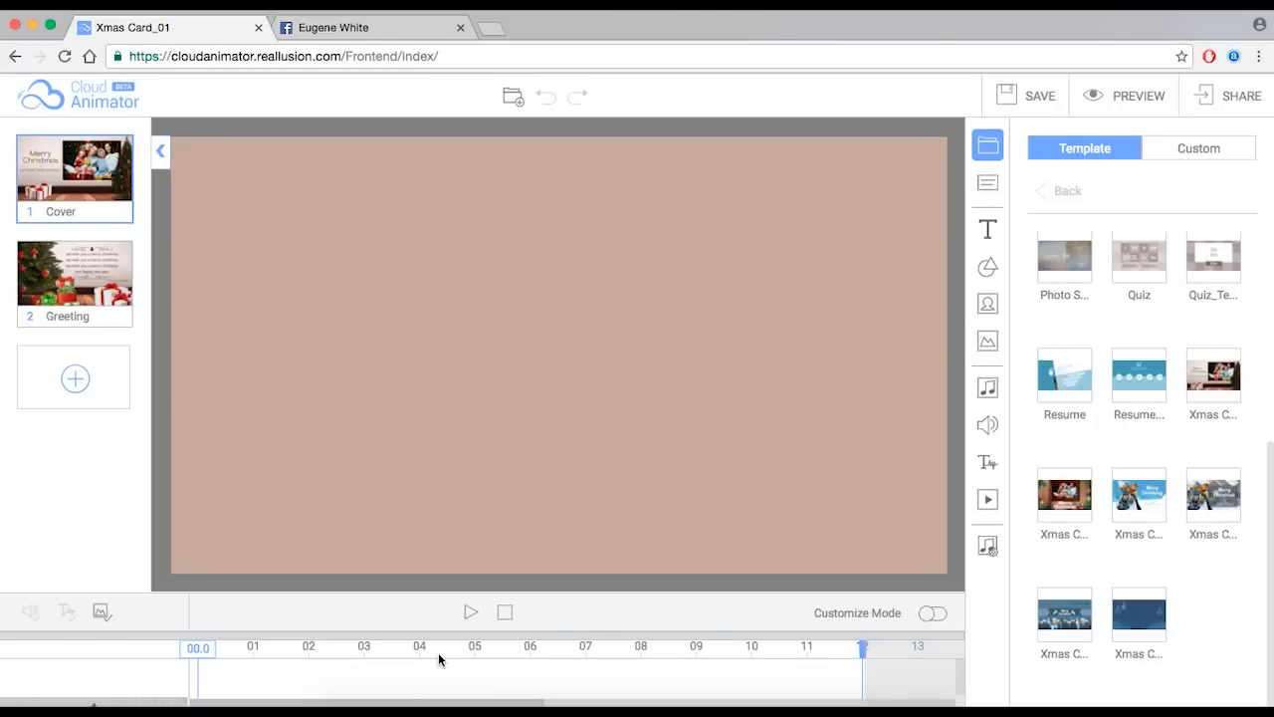
left_click(470, 612)
key("XF86AudioLowerVolume")
key("XF86AudioLowerVolume")
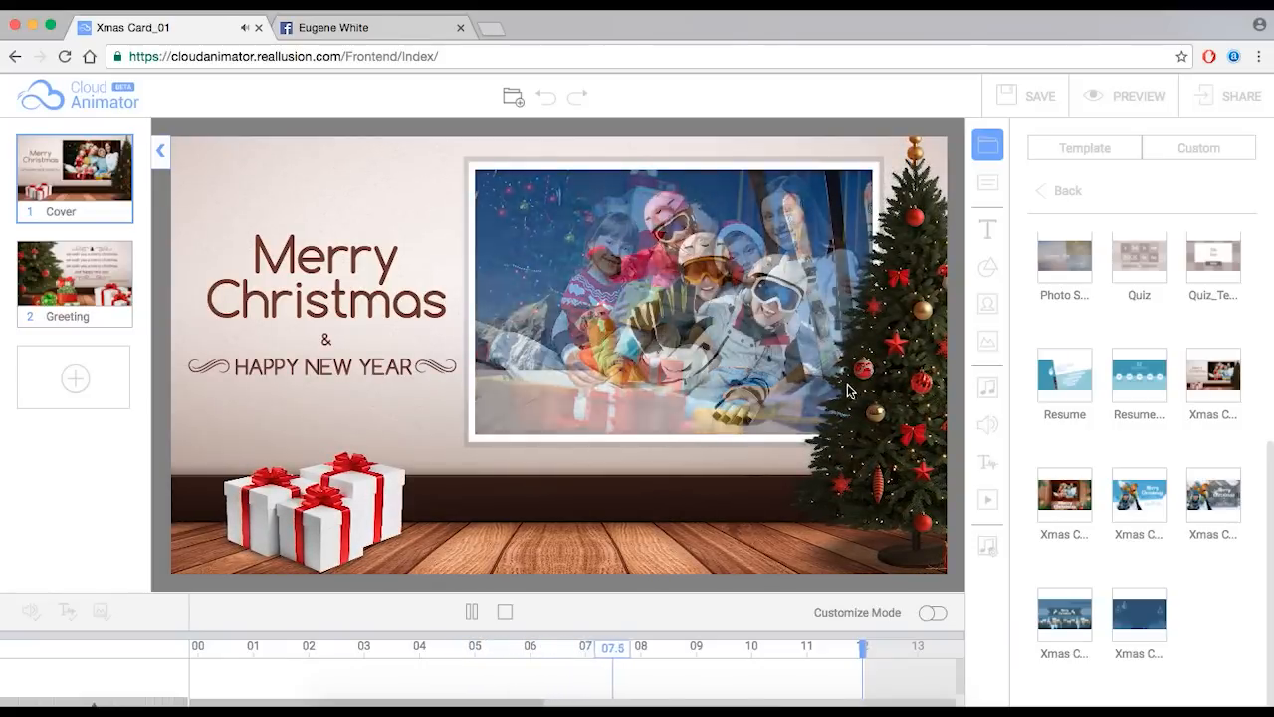
left_click(472, 613)
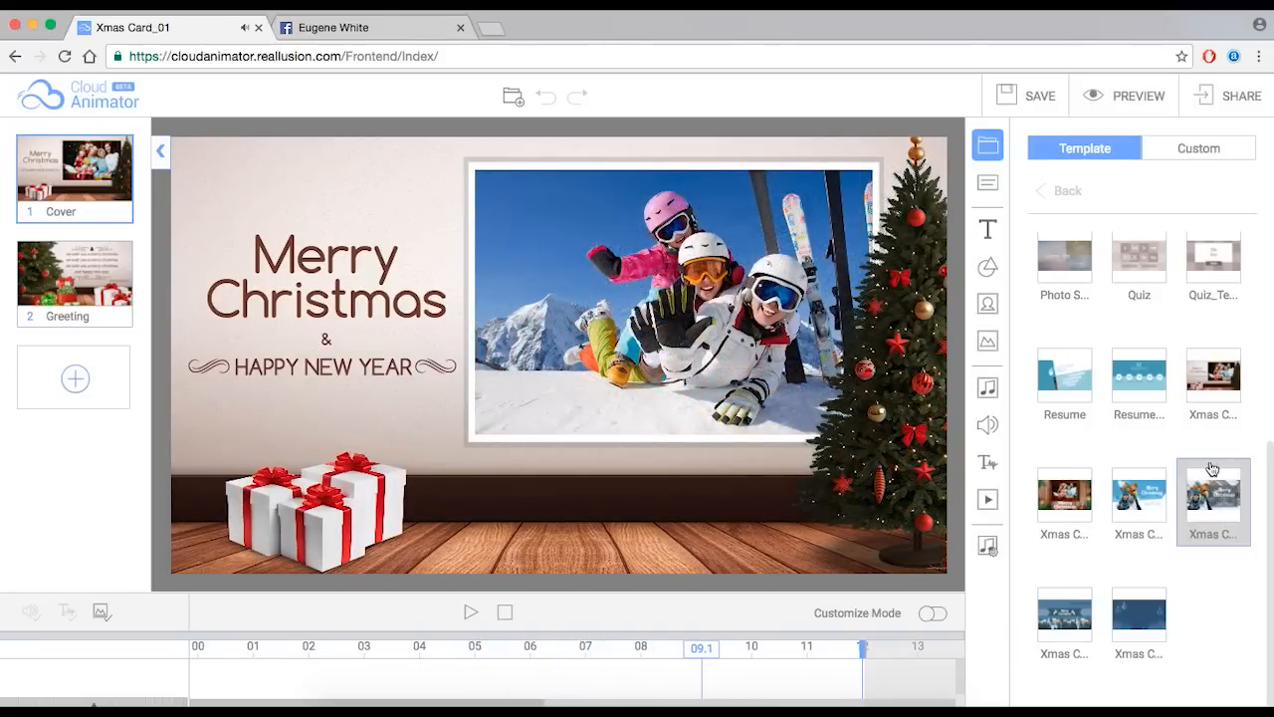
- Preview Xmas Card_02, then load Xmas Card_03
left_click(1063, 495)
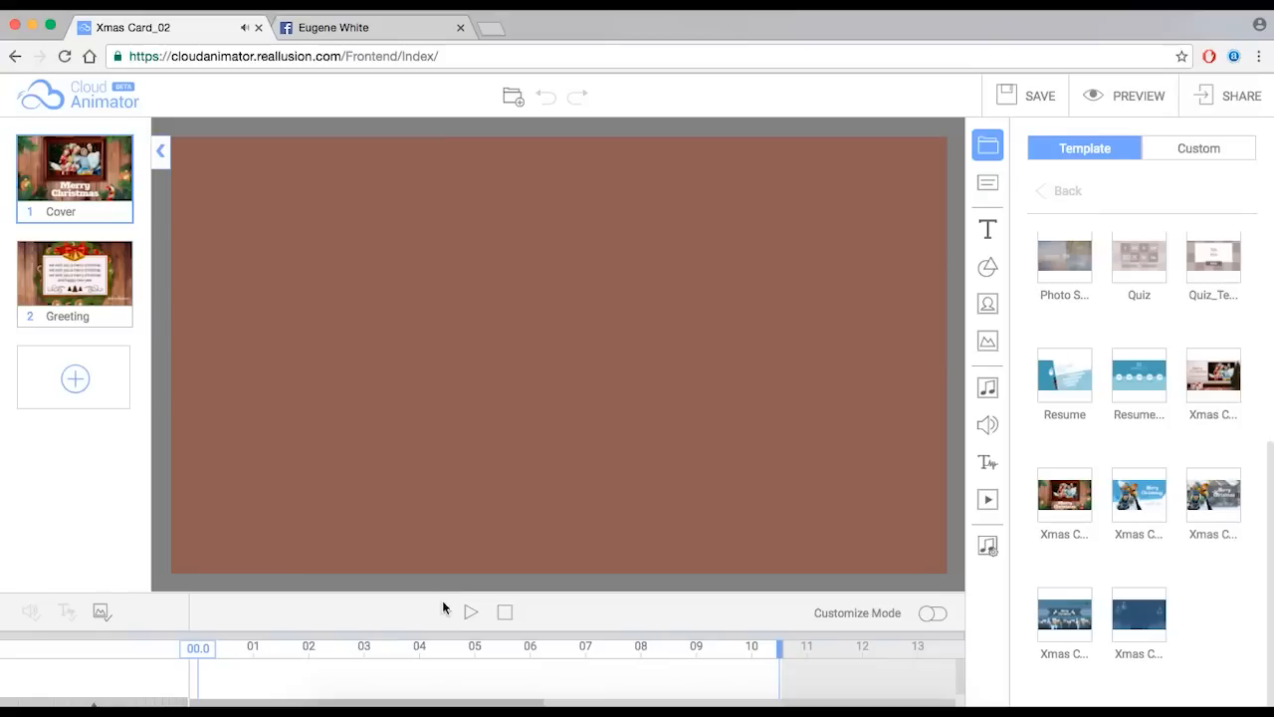
left_click(472, 613)
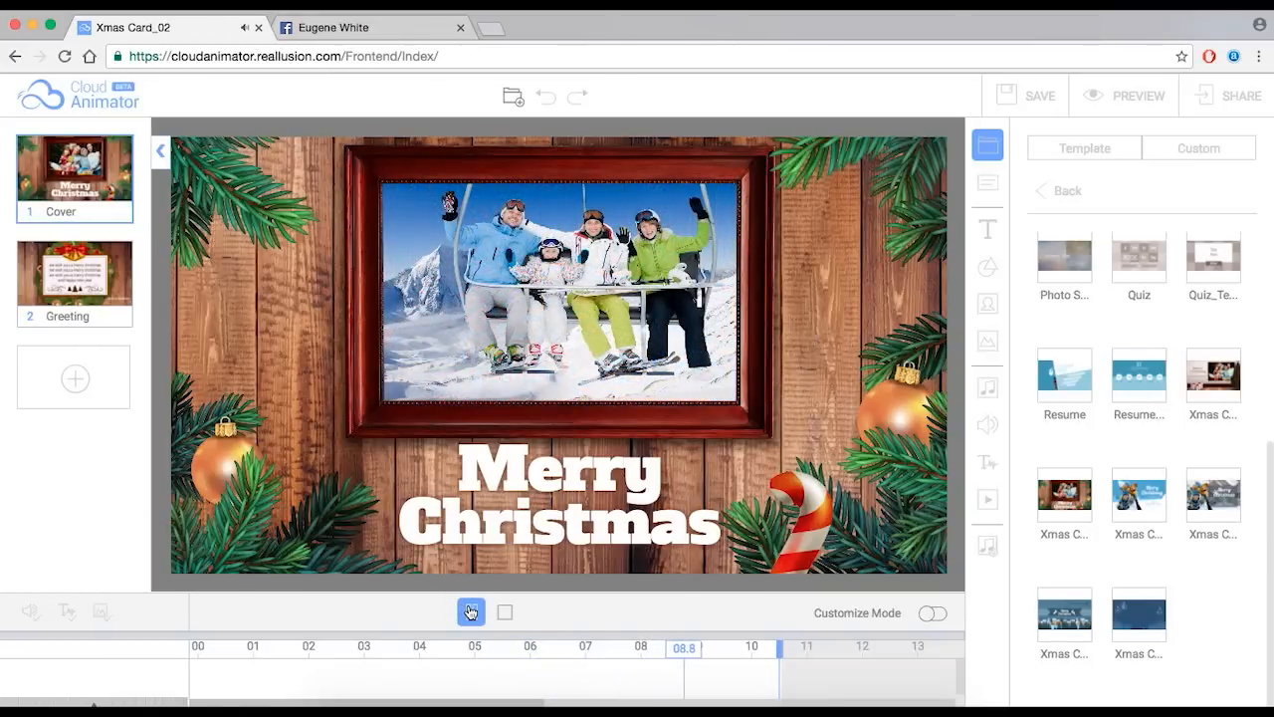
left_click(1126, 496)
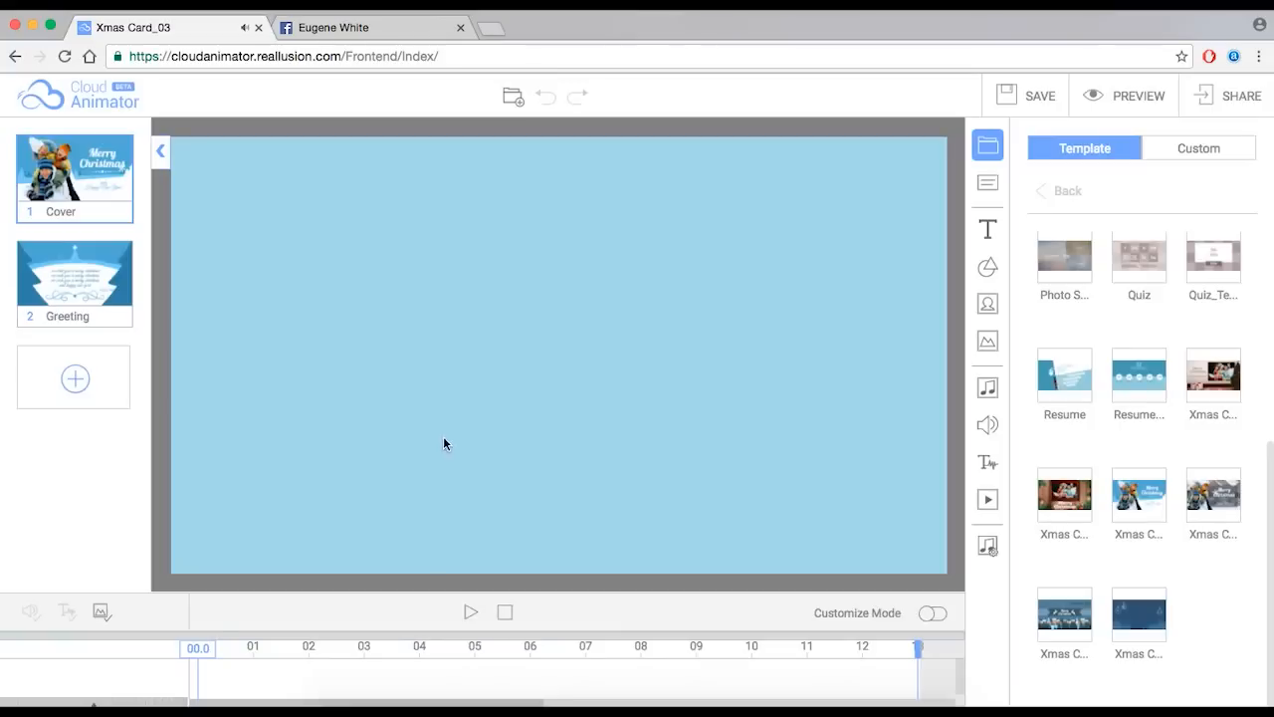
- Preview Xmas Card_03, then load and preview Xmas Card_05
left_click(470, 611)
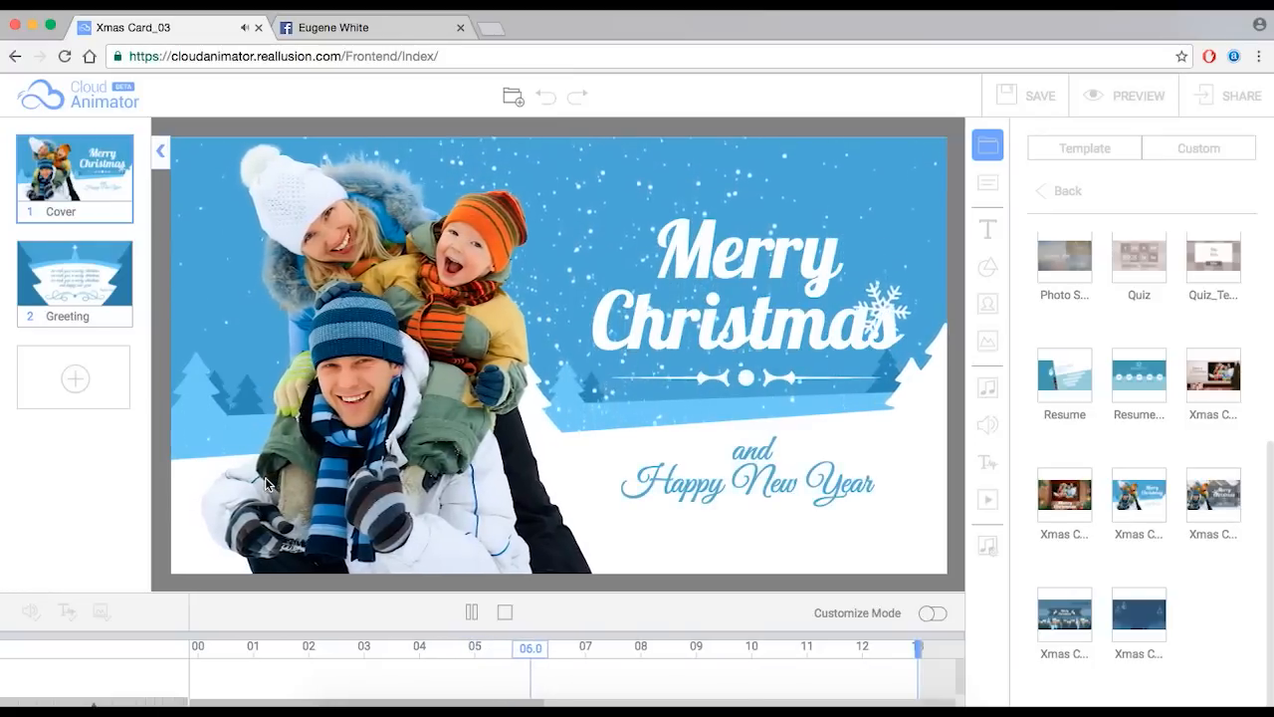
left_click(471, 612)
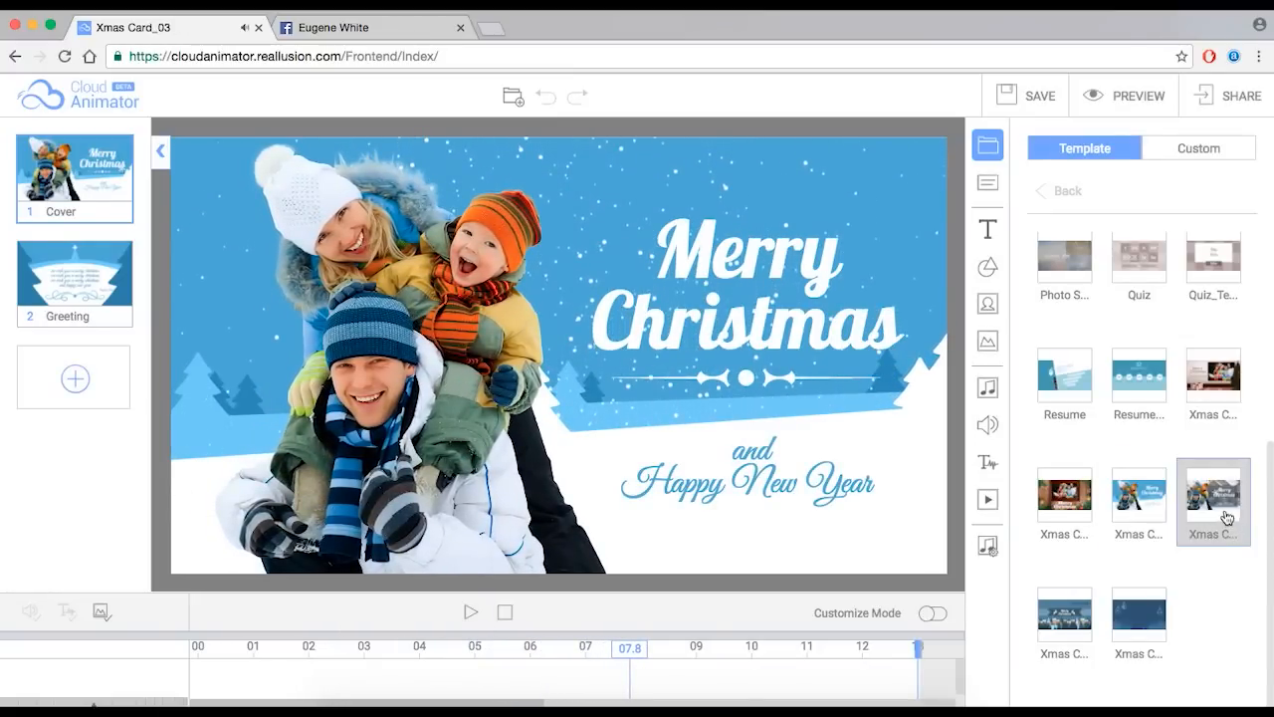
left_click(1064, 614)
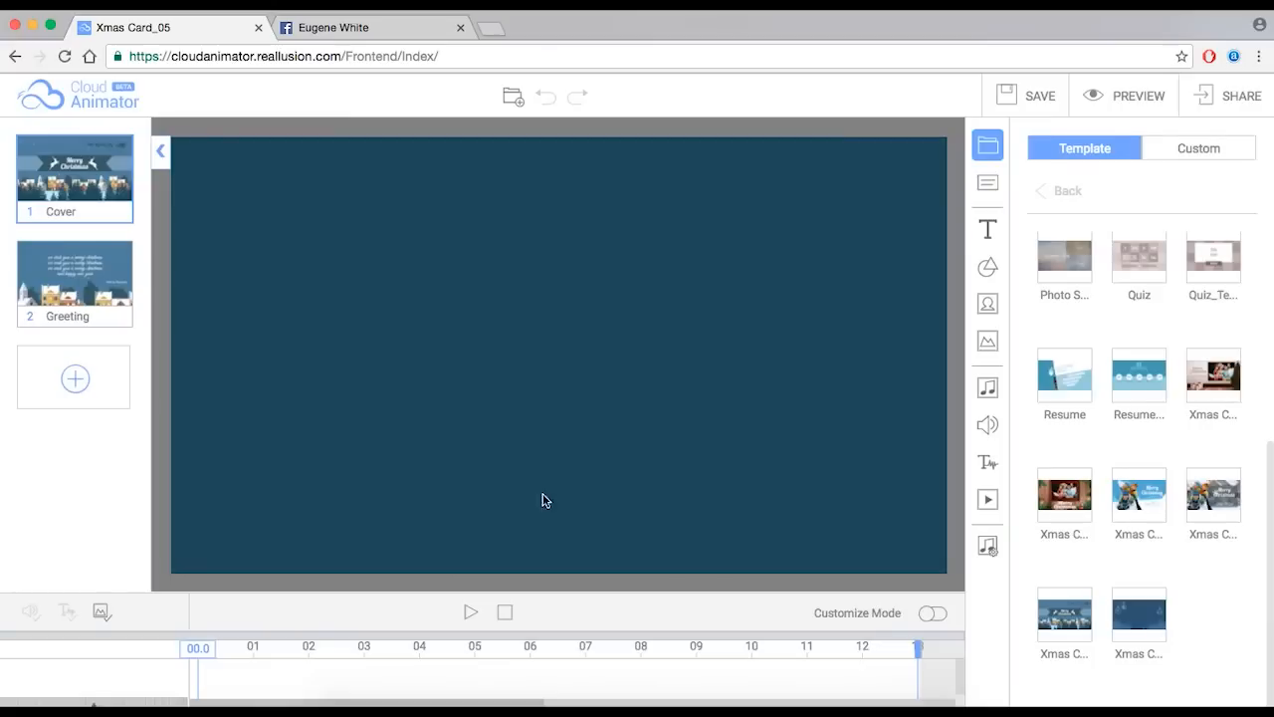
left_click(473, 619)
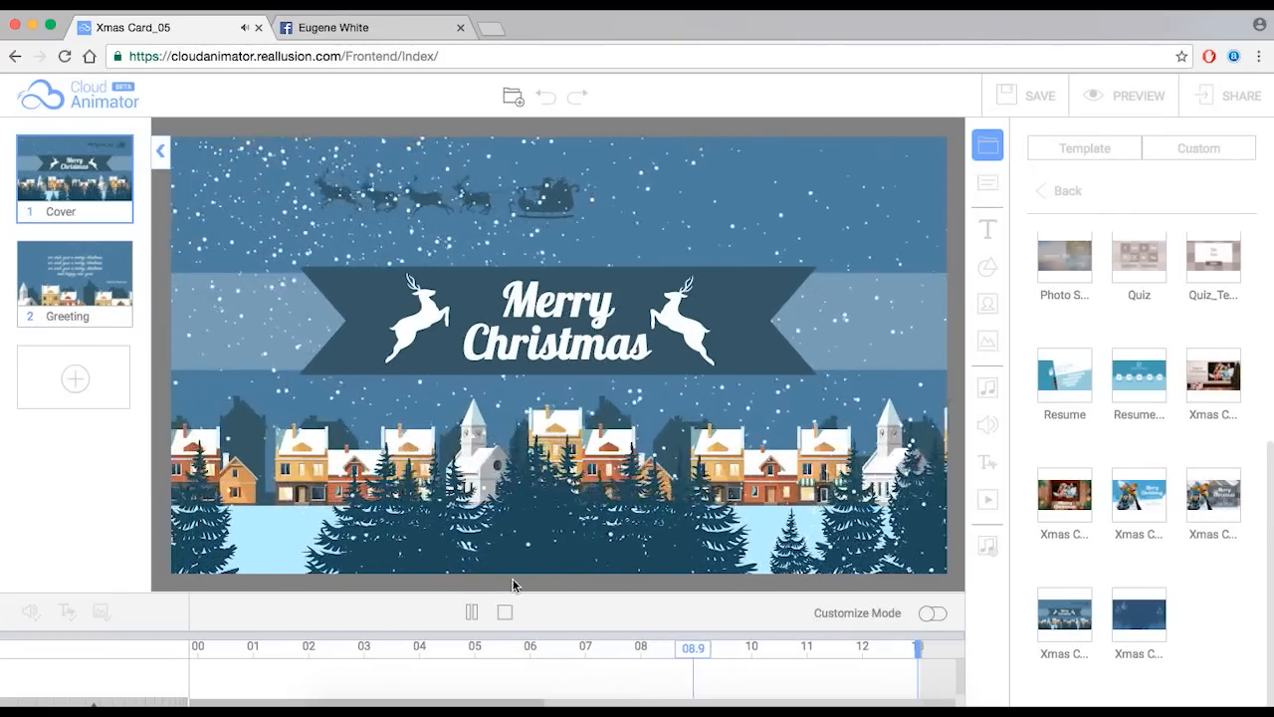
left_click(474, 612)
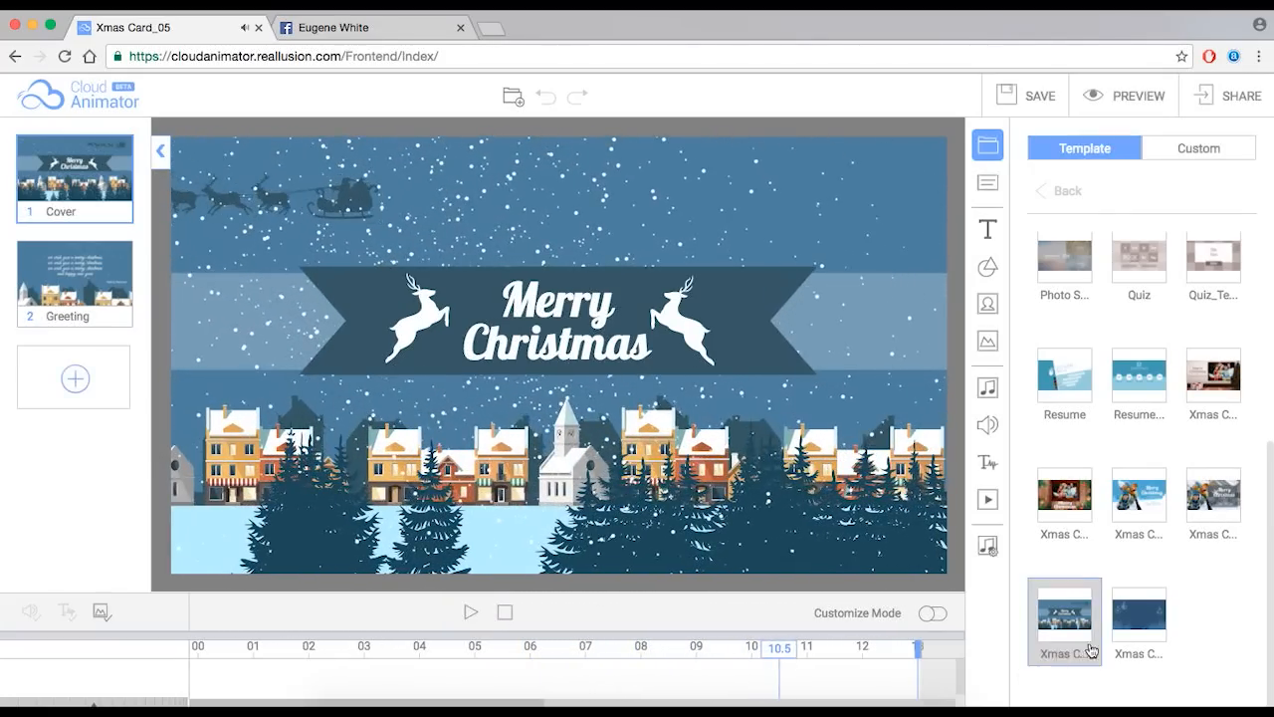
- Load Xmas Card_06 and play its preview through before stopping
left_click(1114, 621)
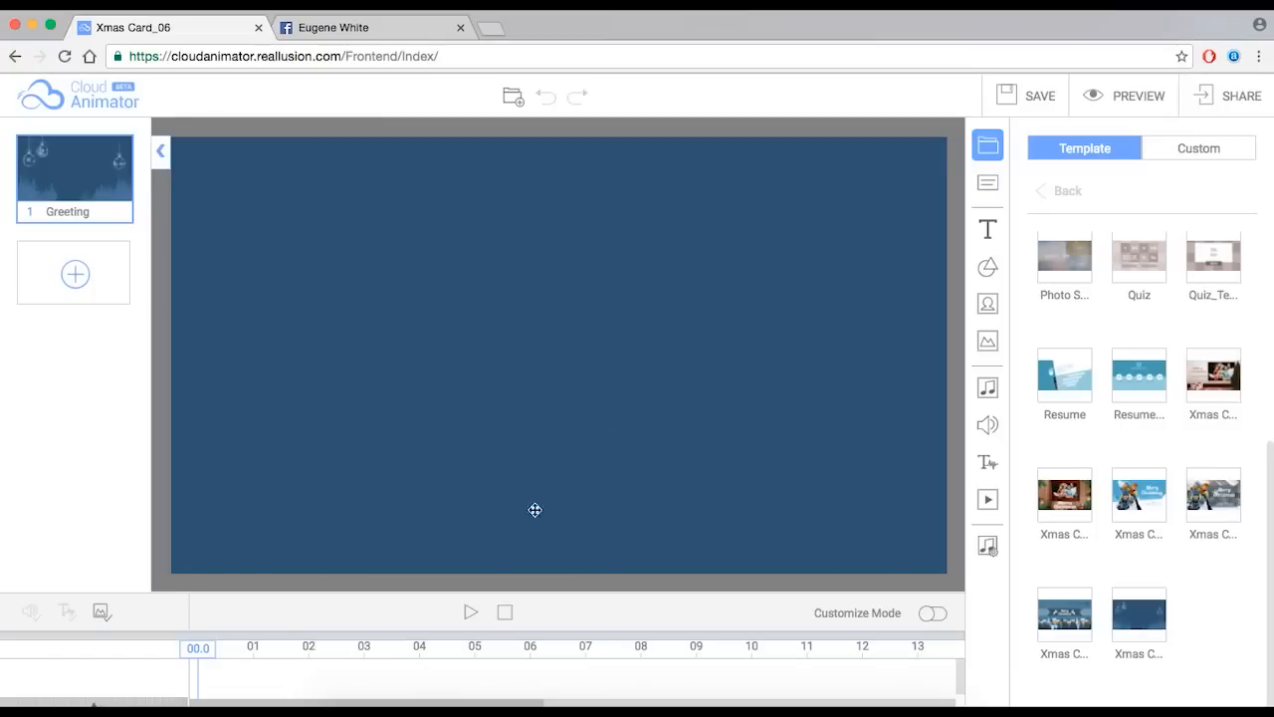
left_click(470, 613)
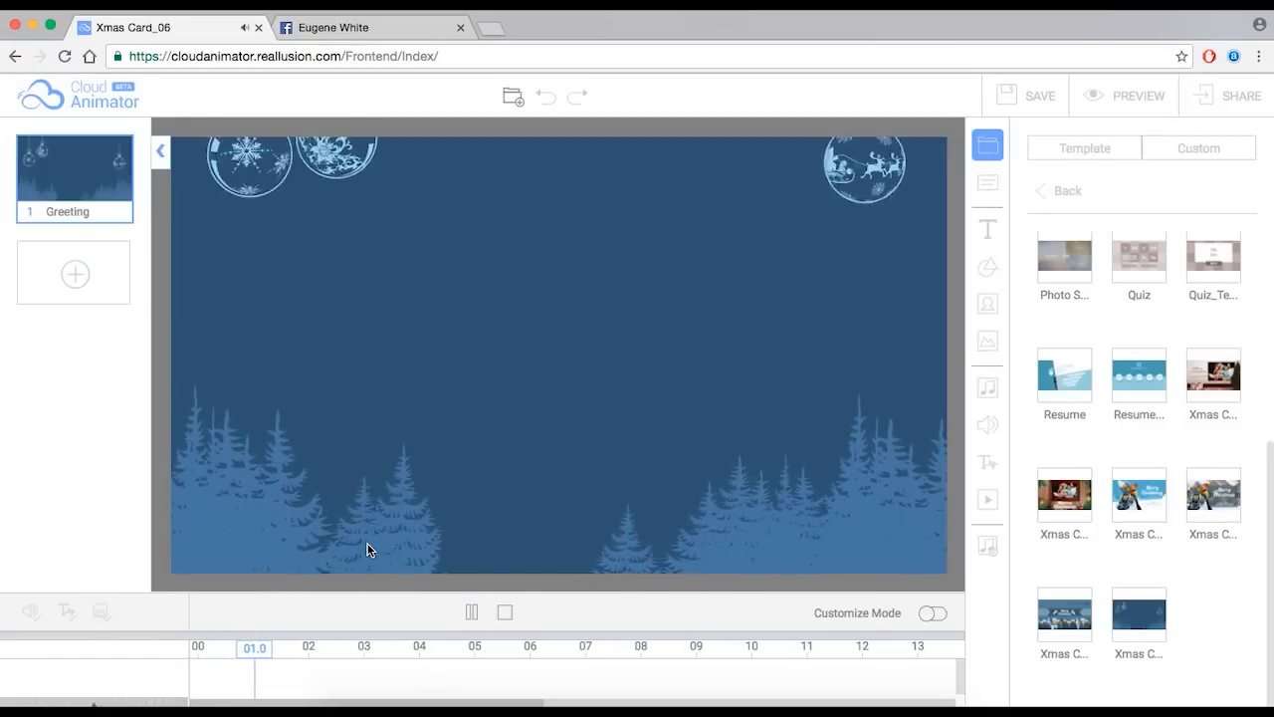
key("XF86AudioLowerVolume")
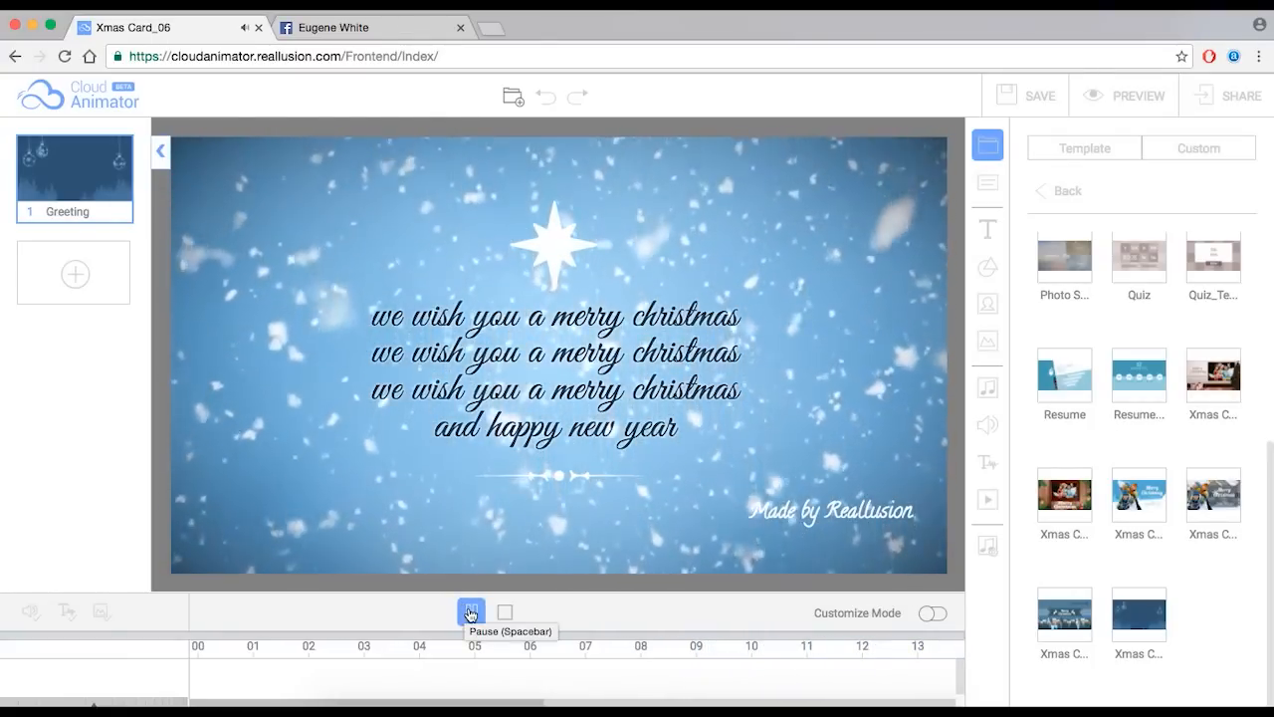
left_click(468, 612)
scroll(1171, 442, "up", 3)
scroll(1165, 446, "down", 1)
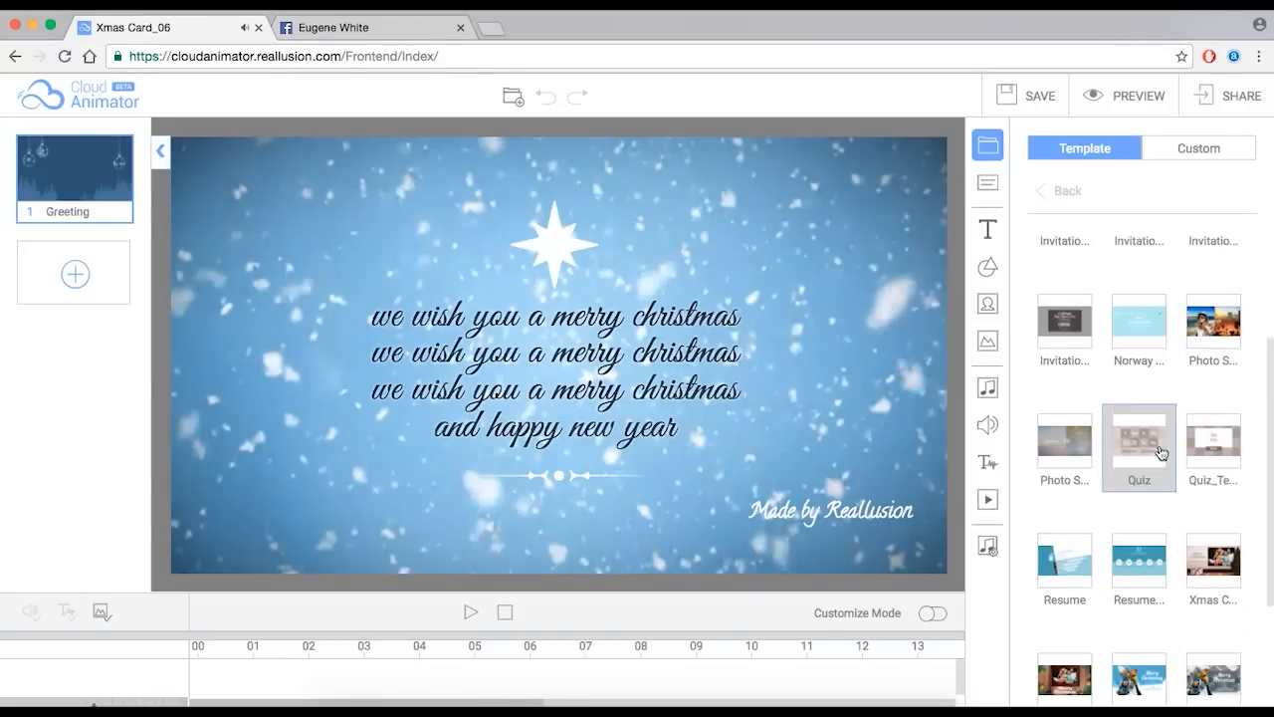
scroll(1203, 468, "down", 1)
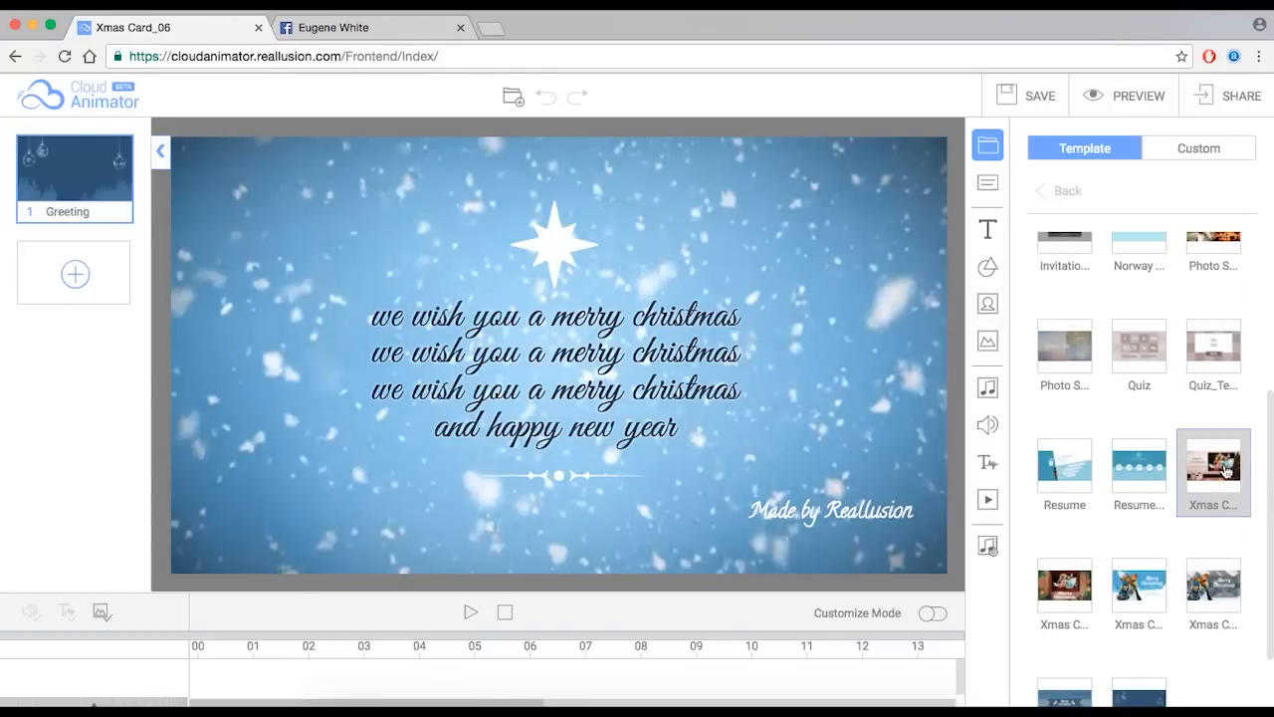
- Reload Xmas Card_01, scrub to about 04.9 where the greeting appears, and select the ski-lift photo
left_click(1226, 471)
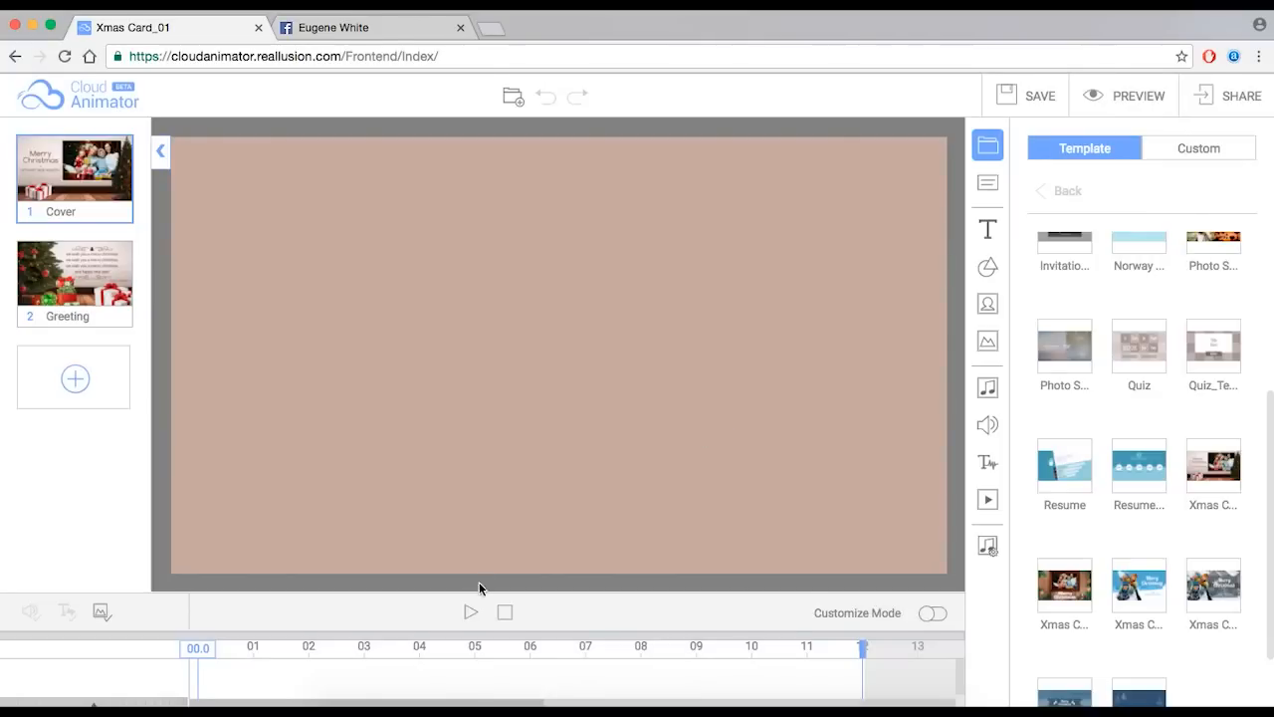
left_click_drag(199, 652, 292, 620)
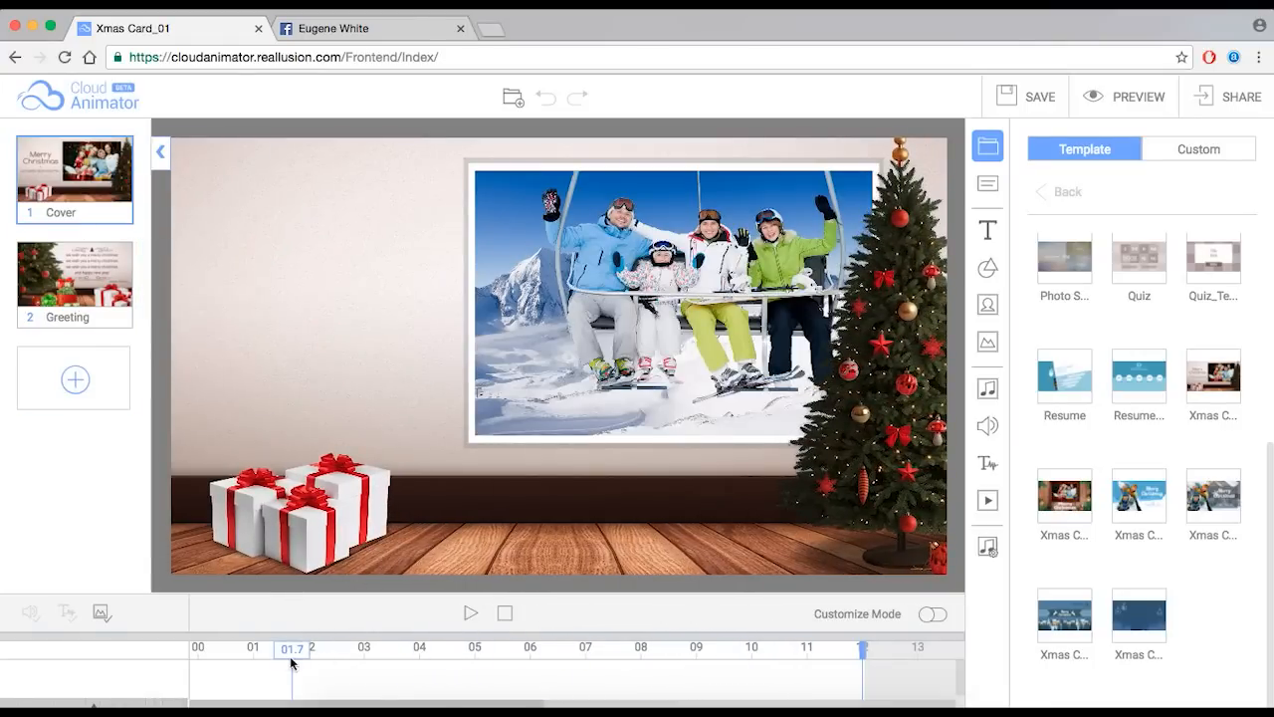
left_click_drag(303, 651, 260, 657)
left_click_drag(393, 661, 470, 661)
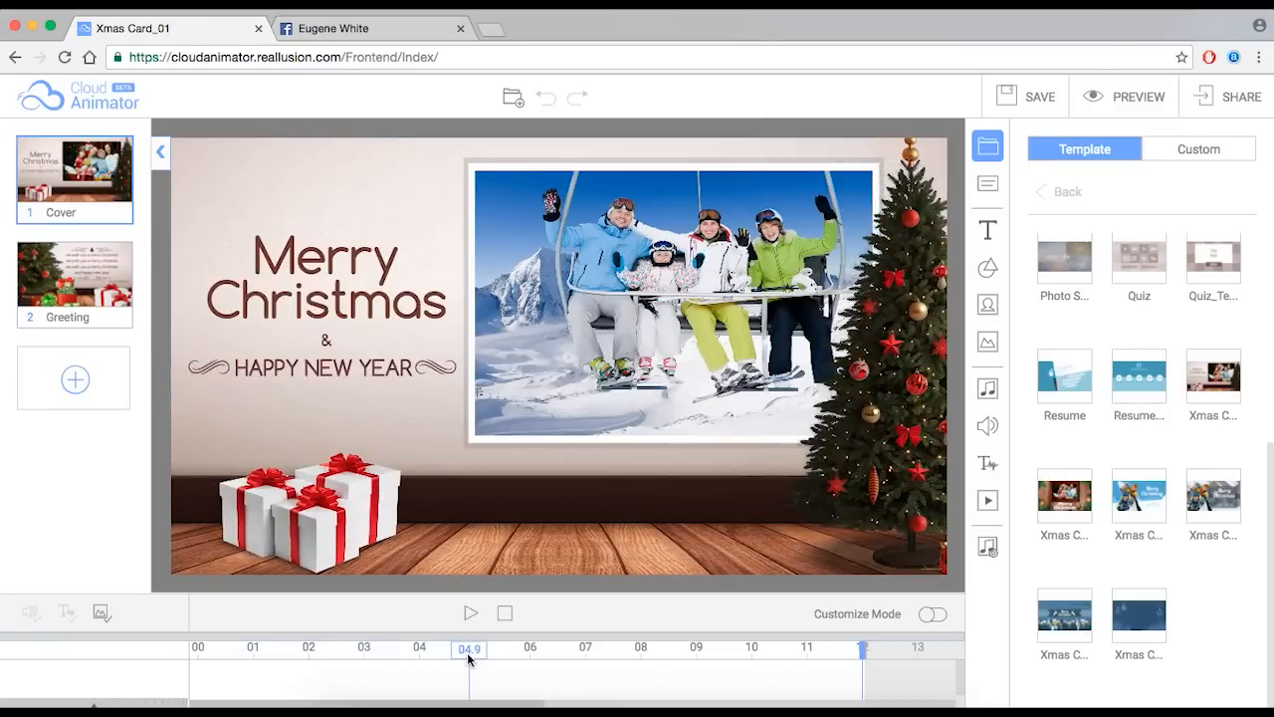
left_click(696, 304)
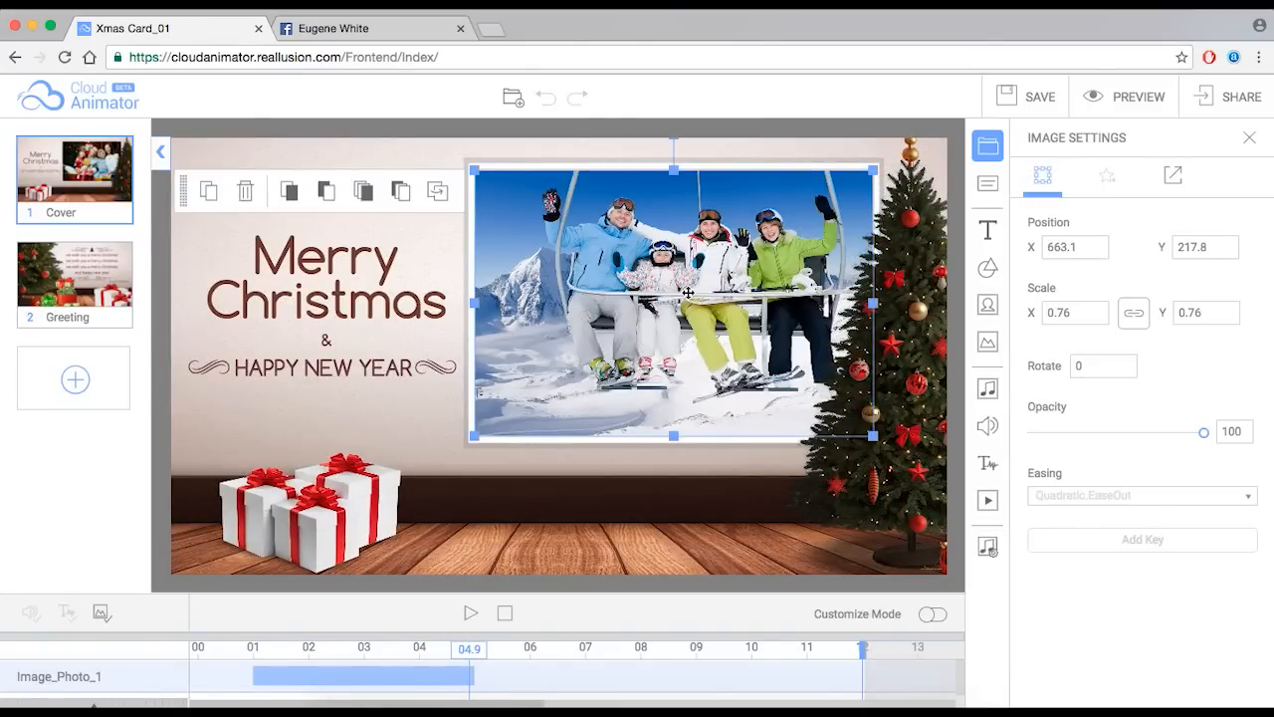
- Replace the ski-lift family photo with Eugene 1.jpg from the Eugene folder
left_click(847, 705)
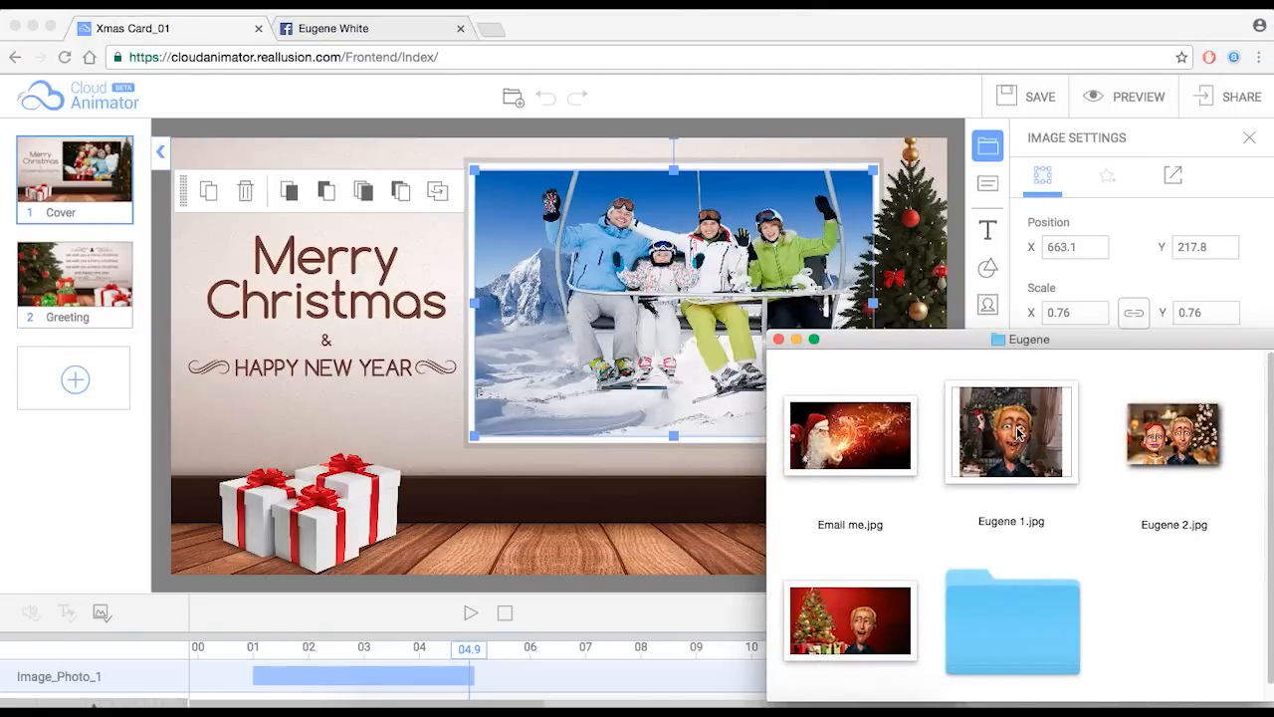
left_click(1021, 458)
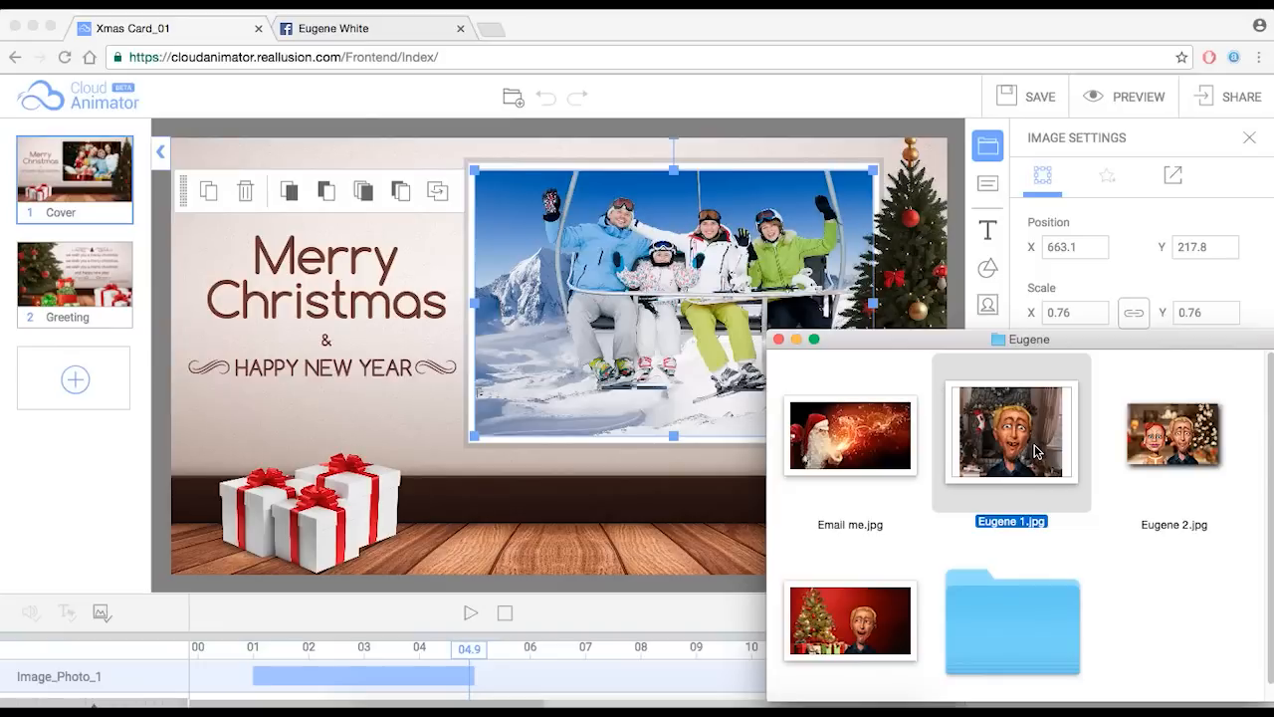
left_click_drag(1035, 440, 600, 262)
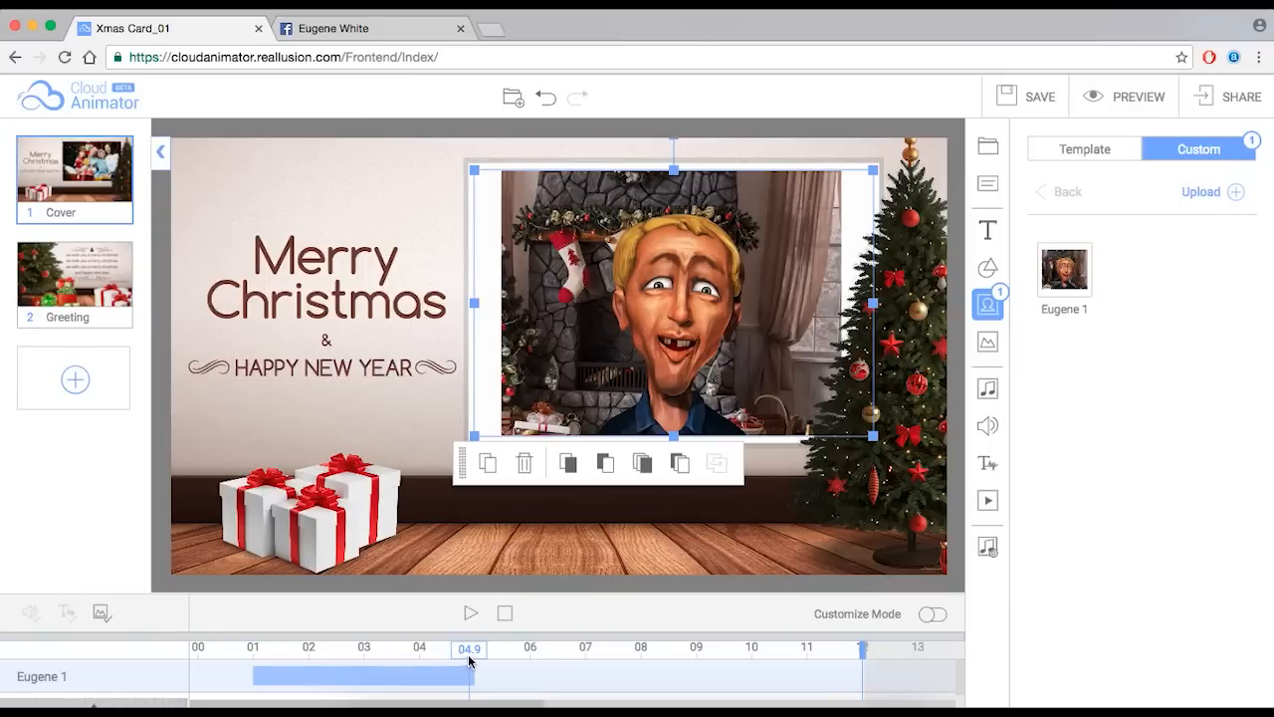
- Scrub to 07.3 and replace the second family photo with Eugene 2.jpg
left_click_drag(468, 658, 602, 649)
left_click(711, 313)
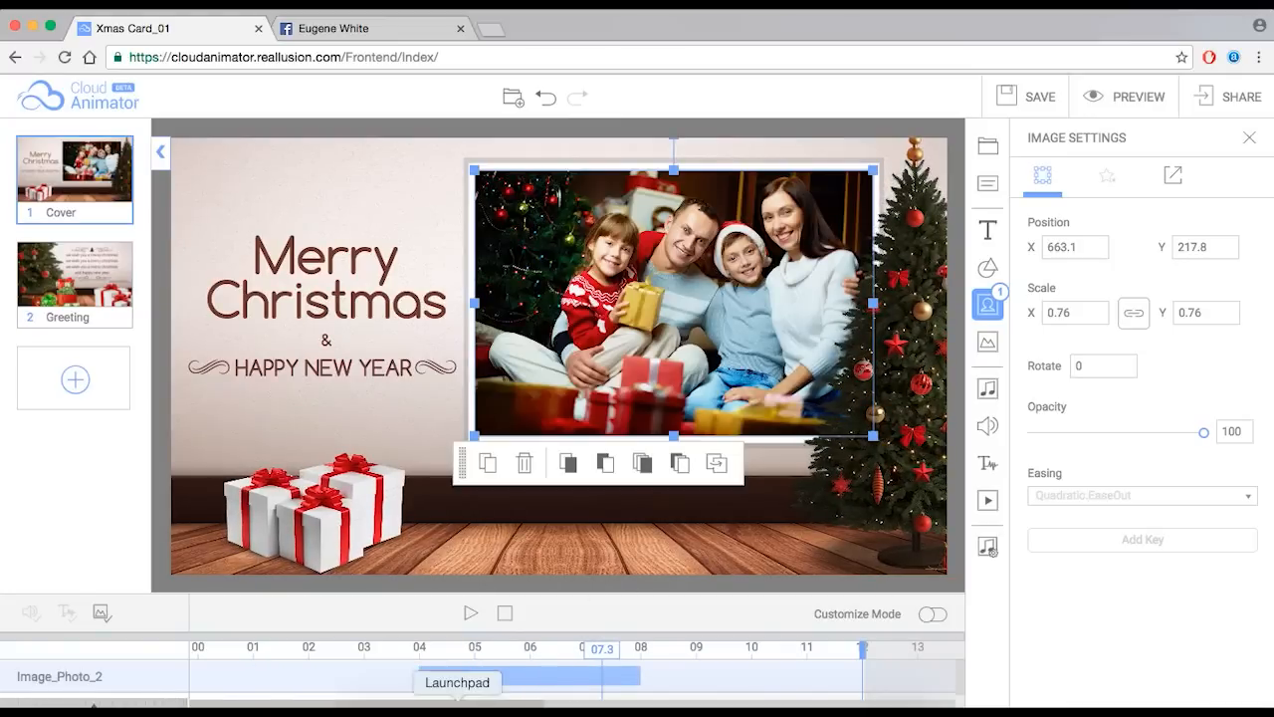
left_click(392, 705)
left_click_drag(1172, 446, 696, 255)
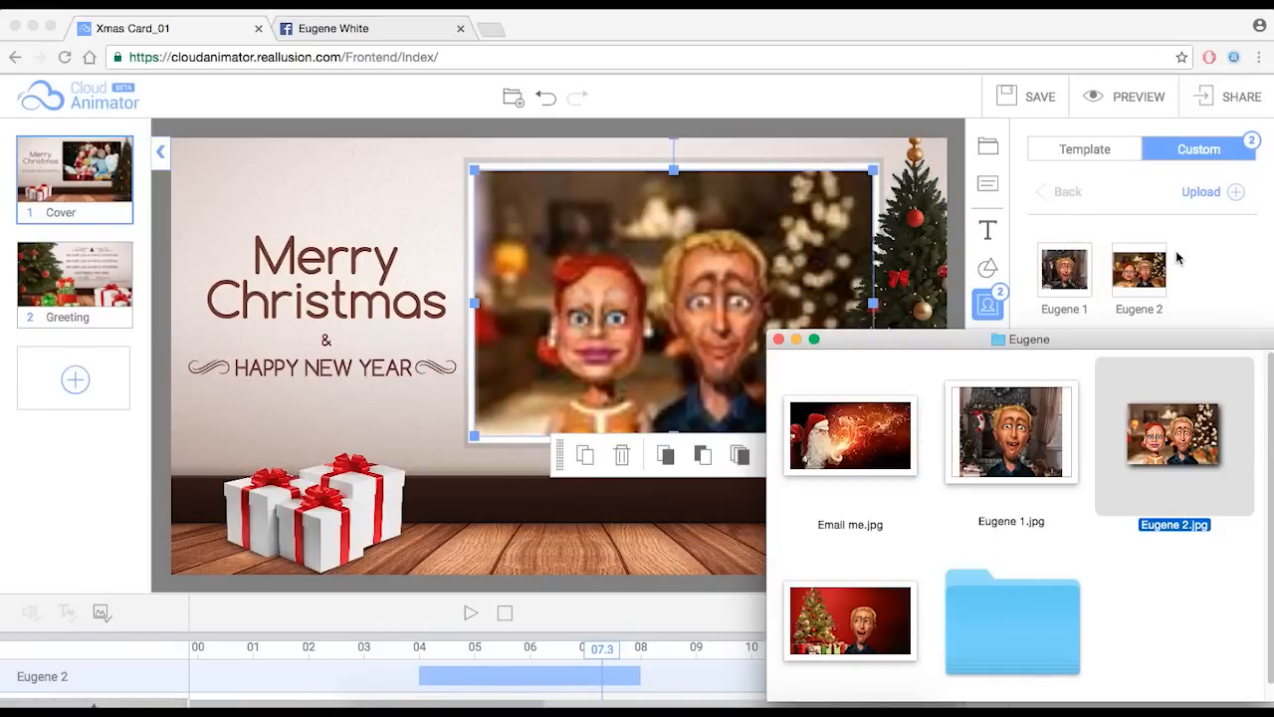
left_click(1197, 261)
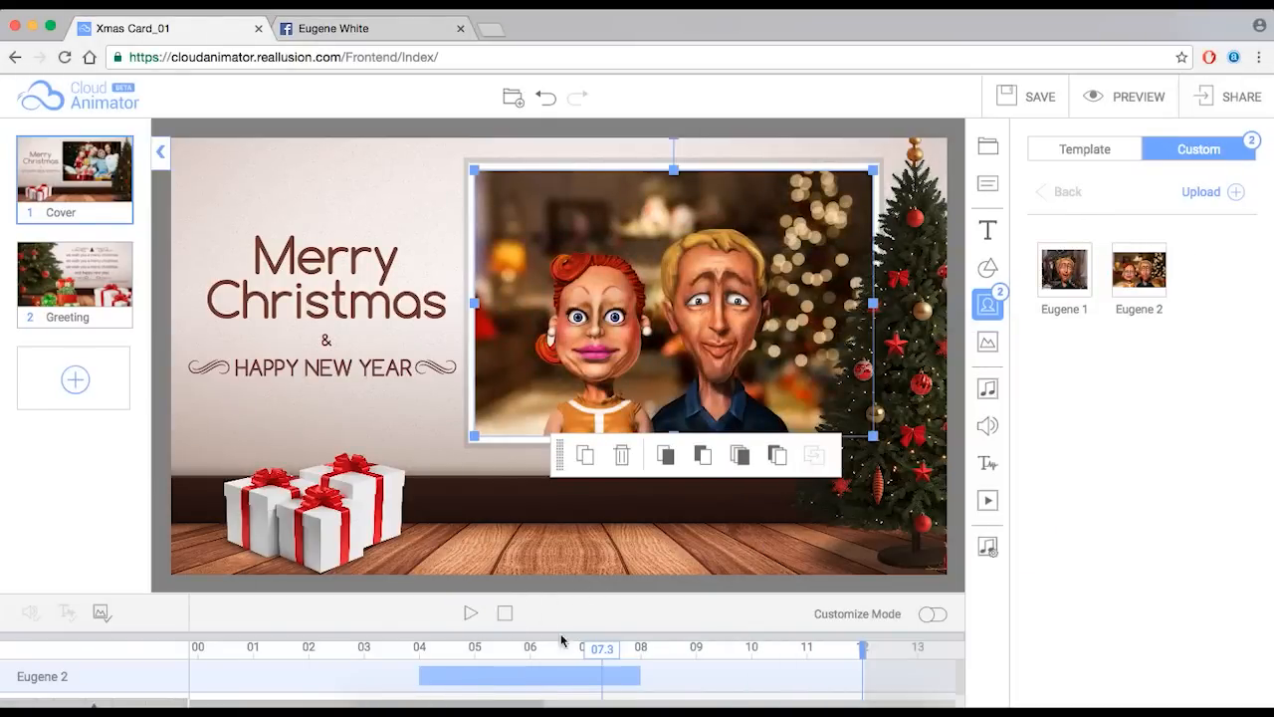
- Jump to the skiing photo and drop Eugene 3.jpg onto the card to upload it
left_click(604, 649)
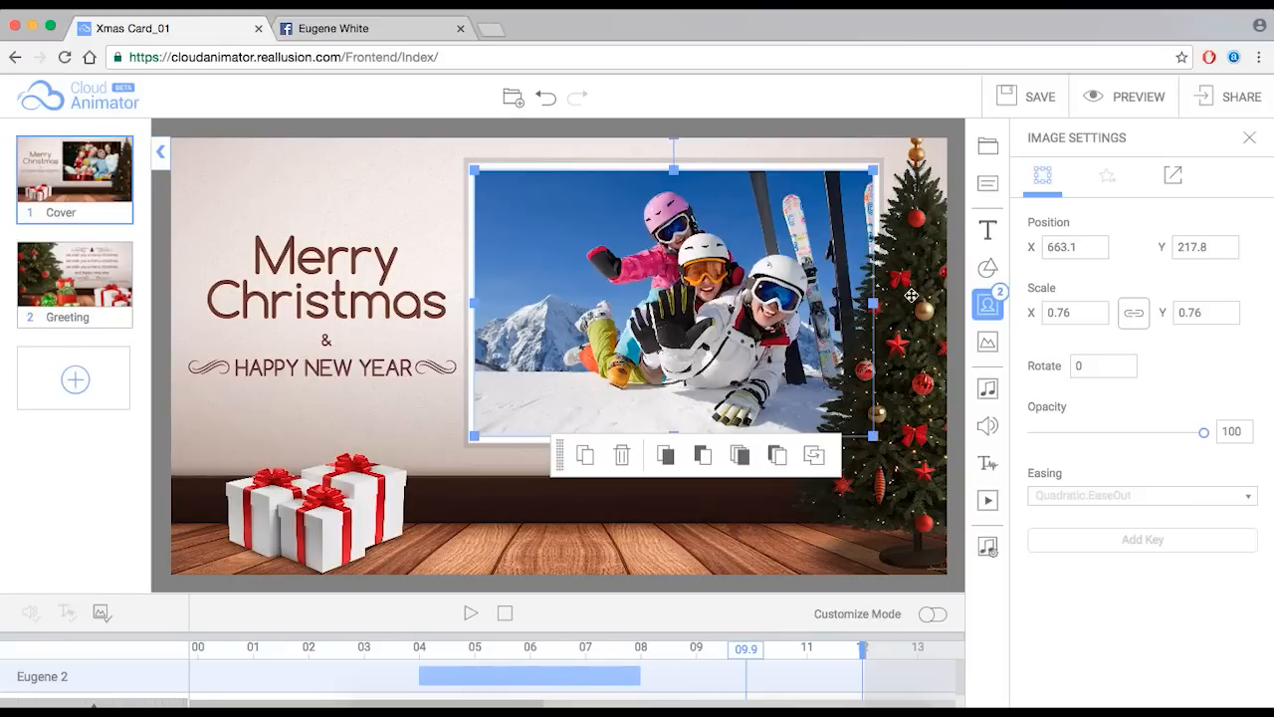
left_click(988, 304)
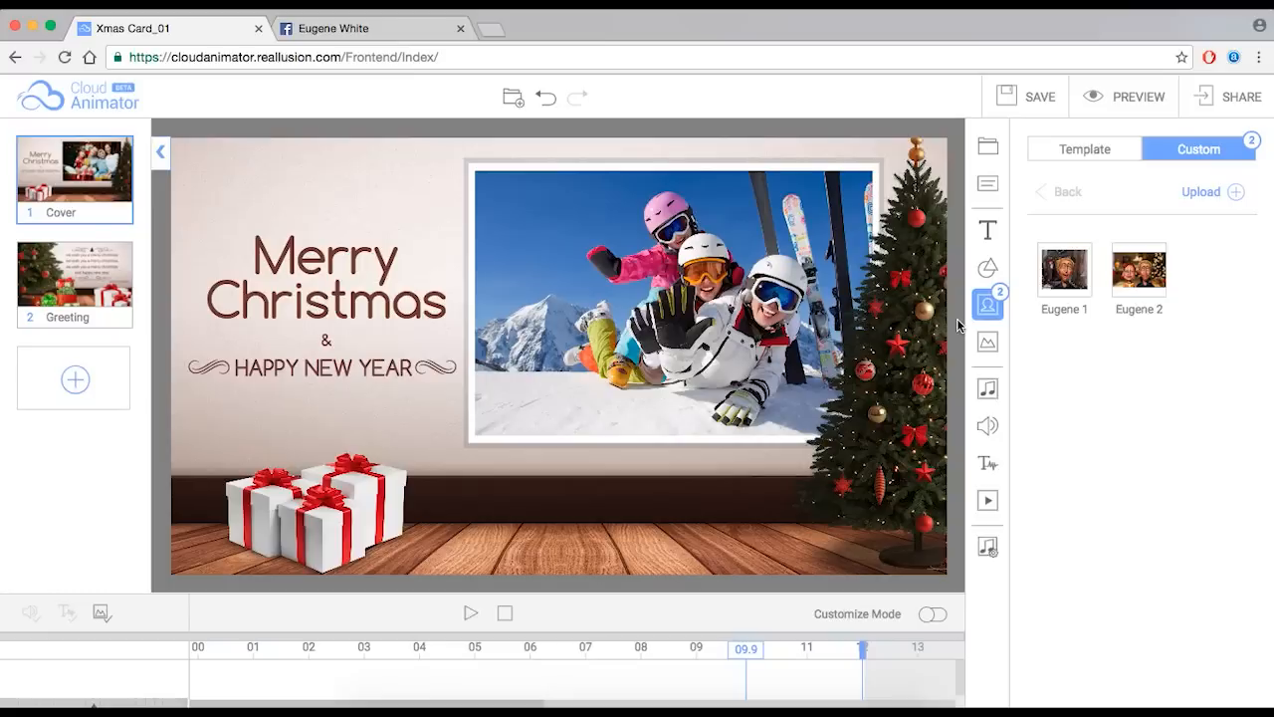
left_click(389, 709)
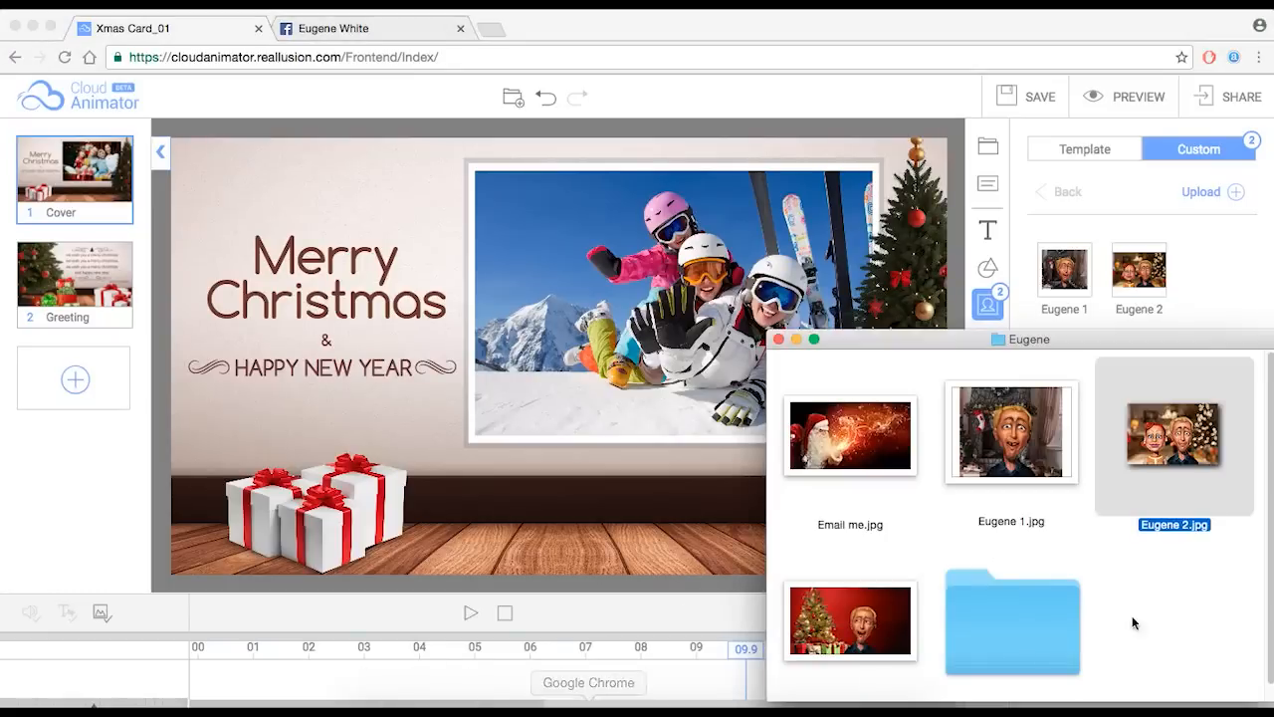
left_click(796, 645)
left_click_drag(875, 628, 628, 256)
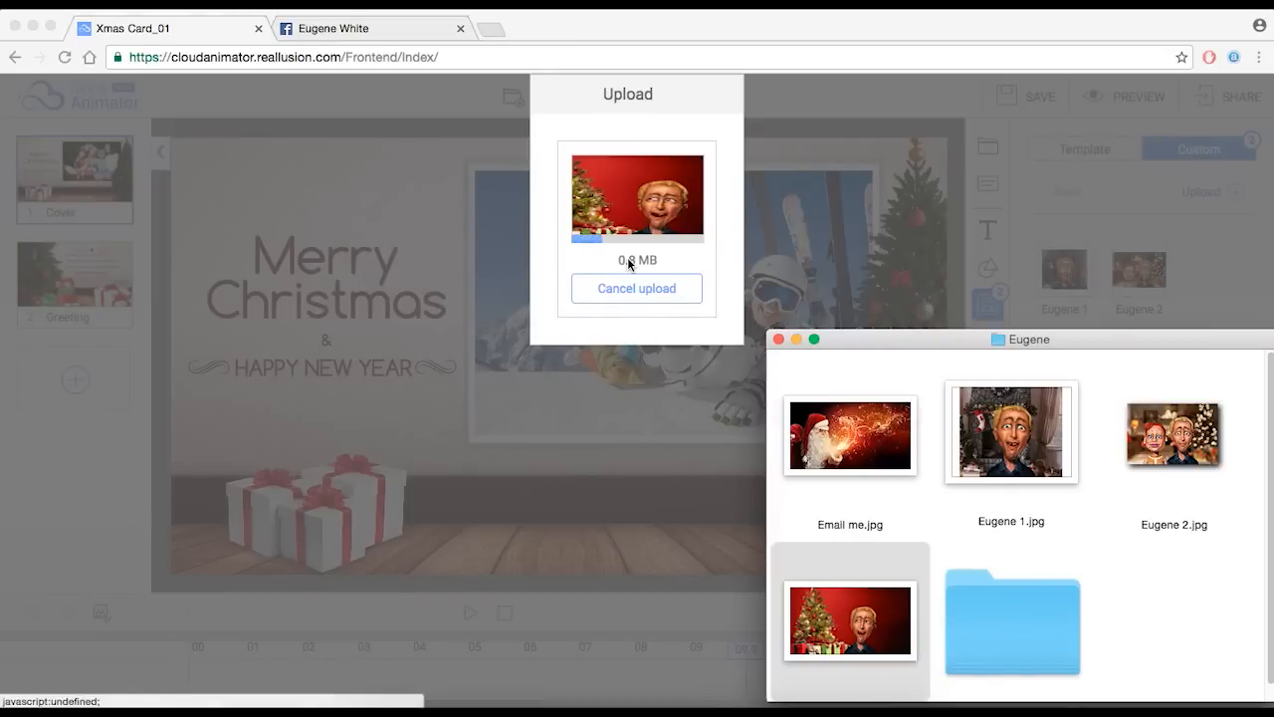
- Delete the stray separate Eugene 3 image from the Cover slide
left_click(796, 339)
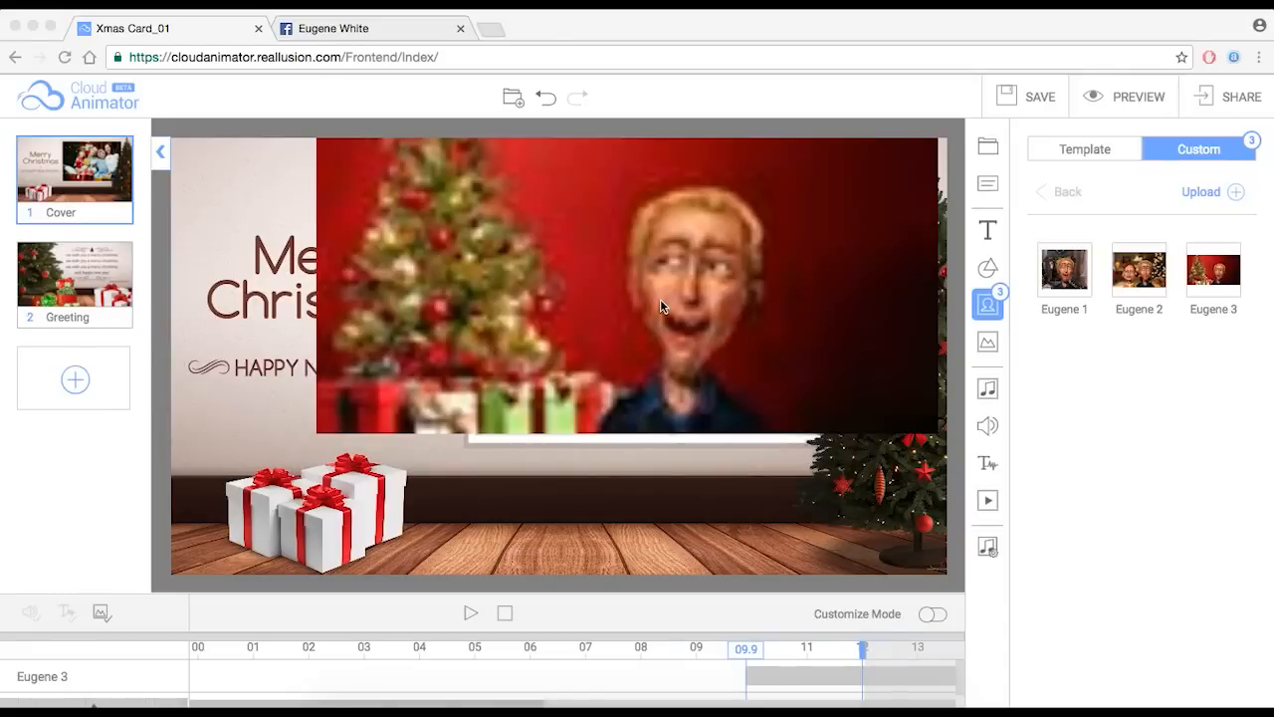
left_click_drag(660, 293, 575, 471)
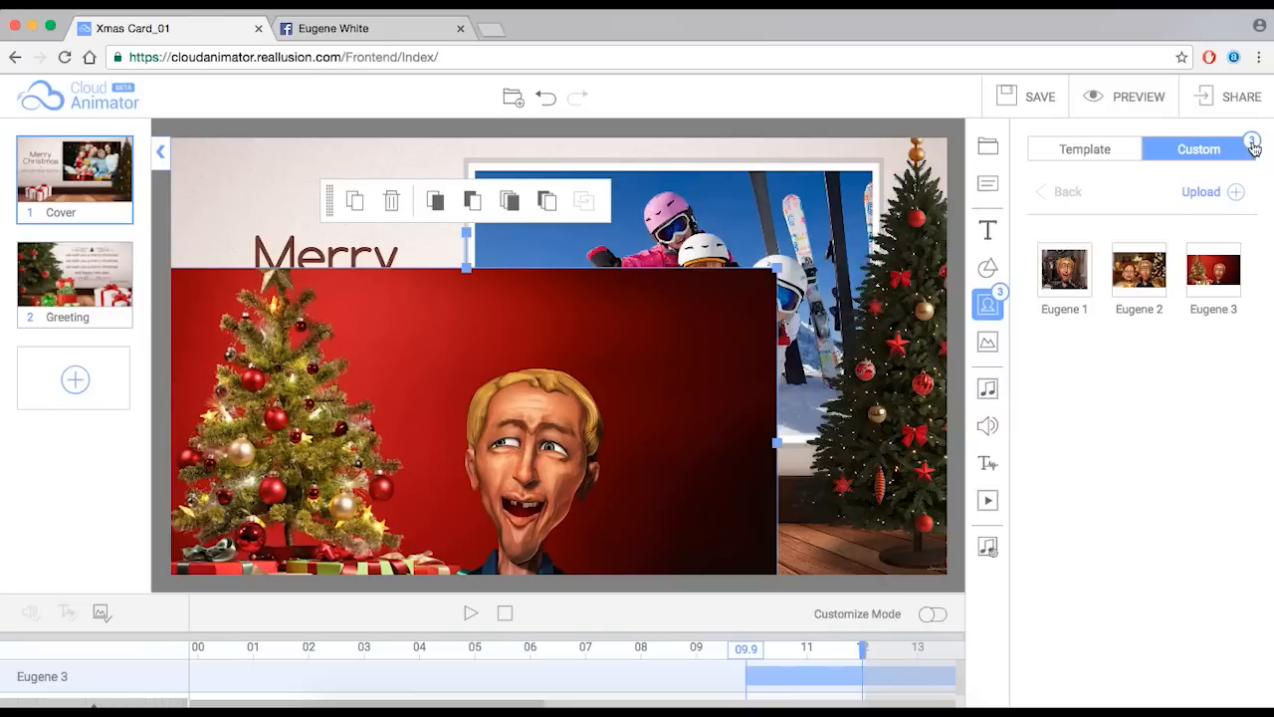
mouse_move(633, 323)
left_mouse_down()
mouse_move(731, 270)
mouse_move(647, 334)
left_mouse_up()
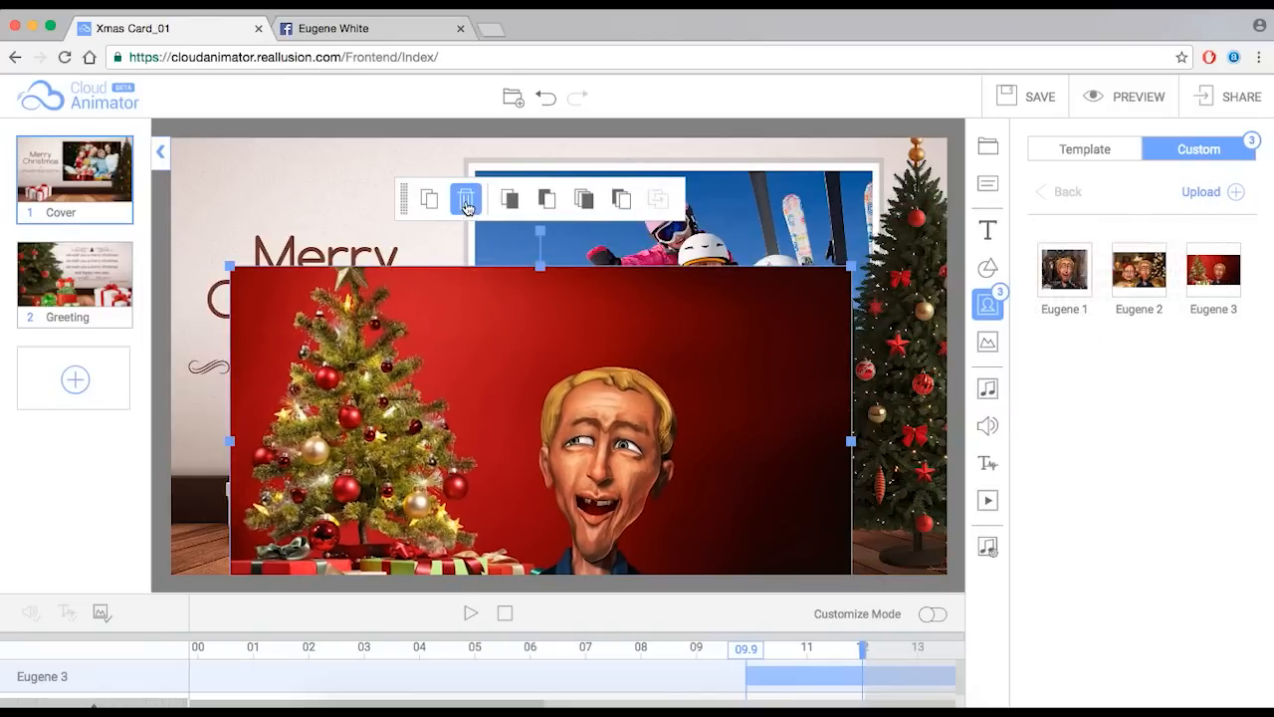
left_click(465, 201)
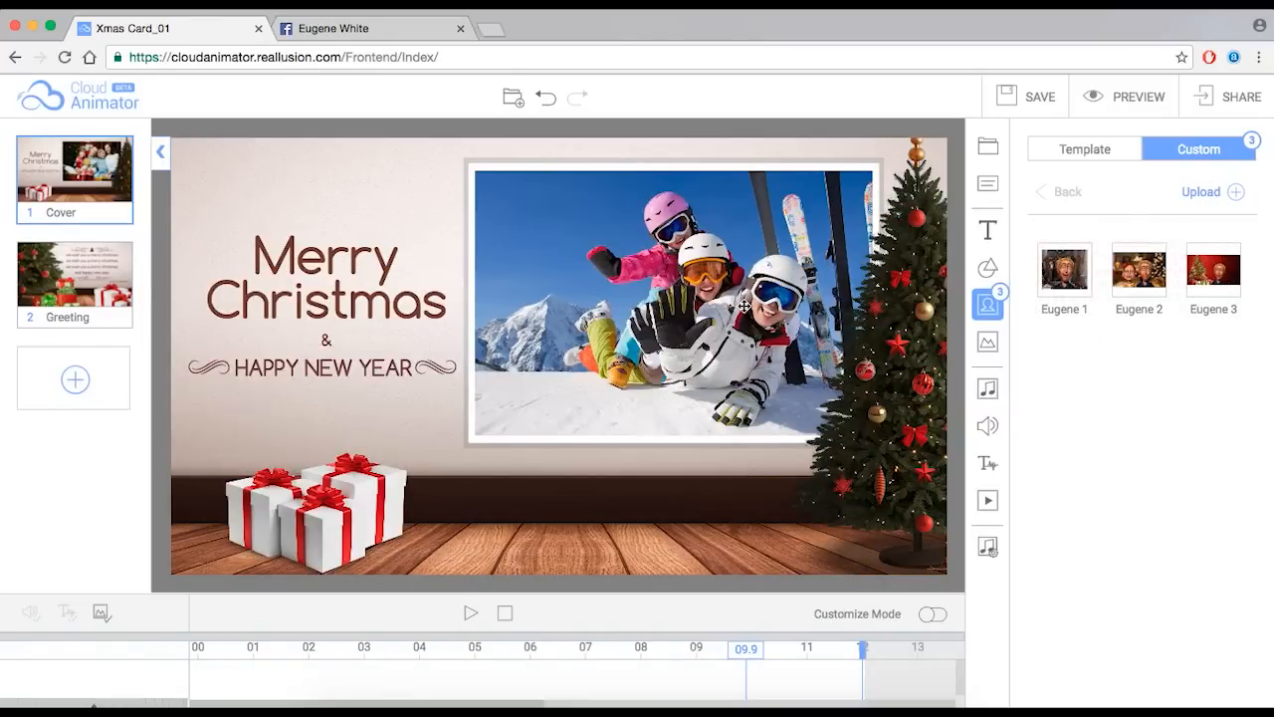
- Replace the skiing photo with Eugene 3 from the Custom library and review the Cover
left_click(695, 289)
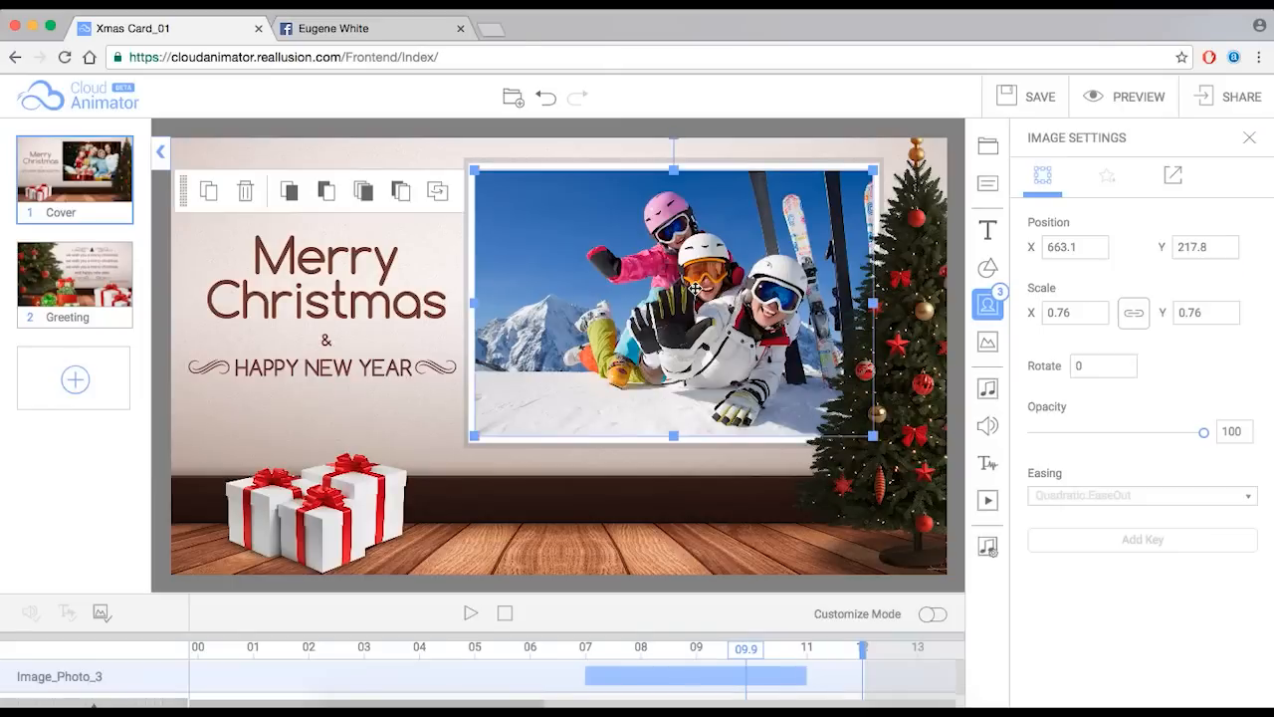
left_click(989, 310)
mouse_move(1233, 282)
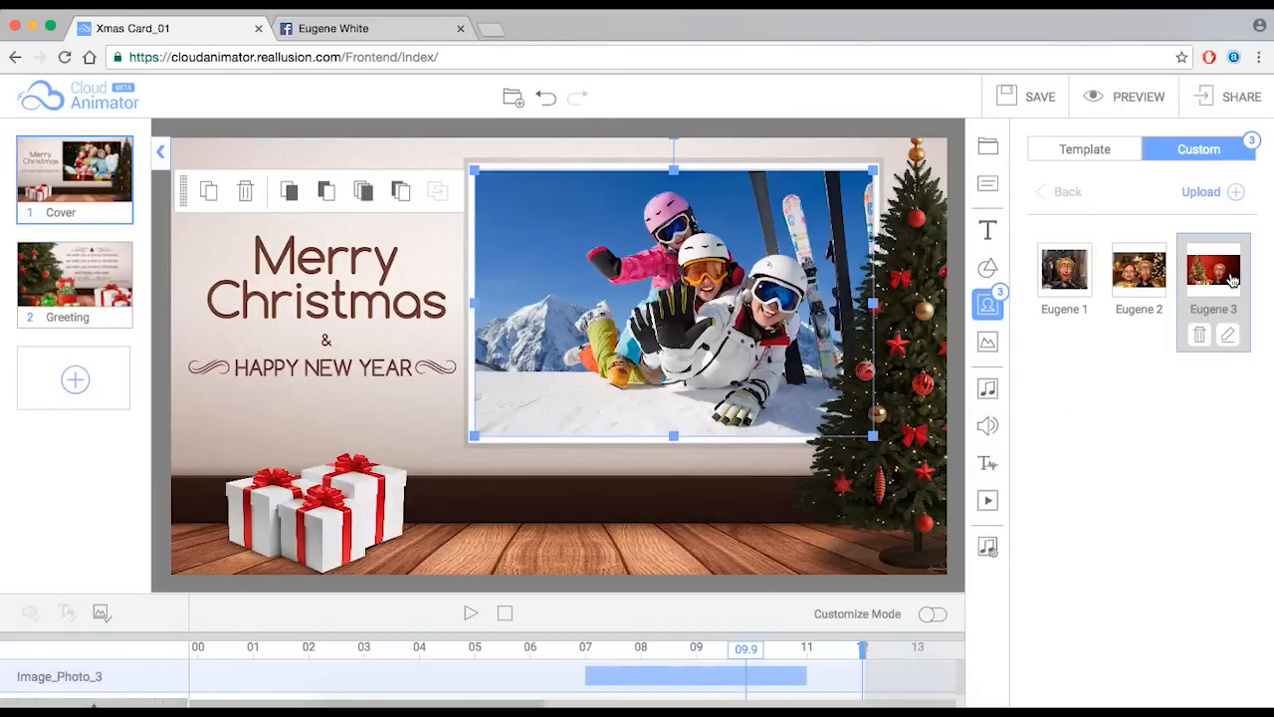
left_click(1233, 279)
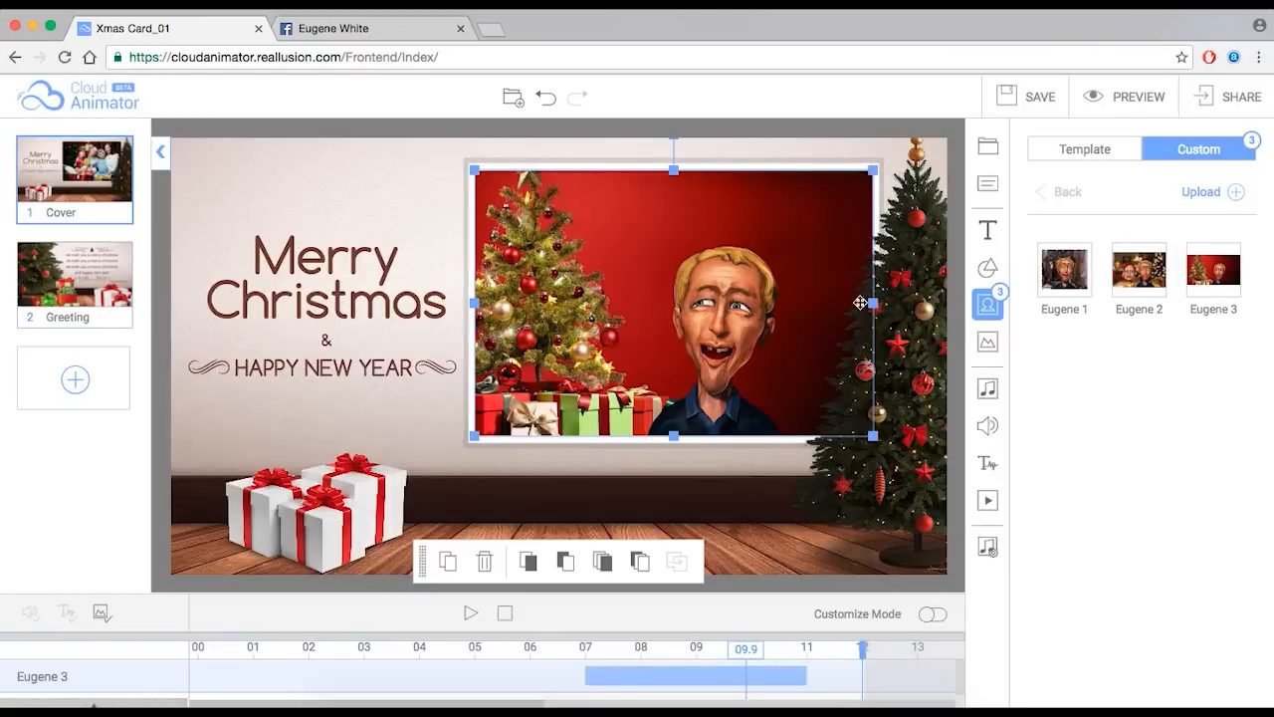
left_click_drag(749, 654, 687, 649)
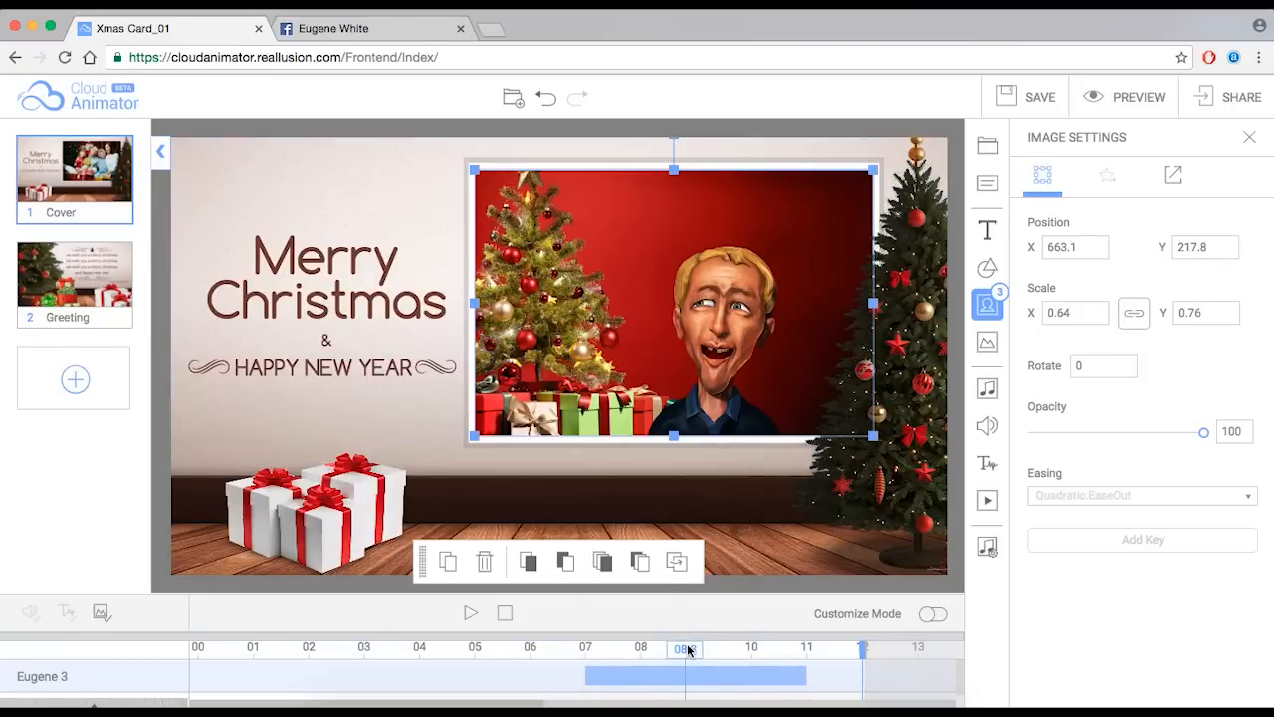
left_click(989, 305)
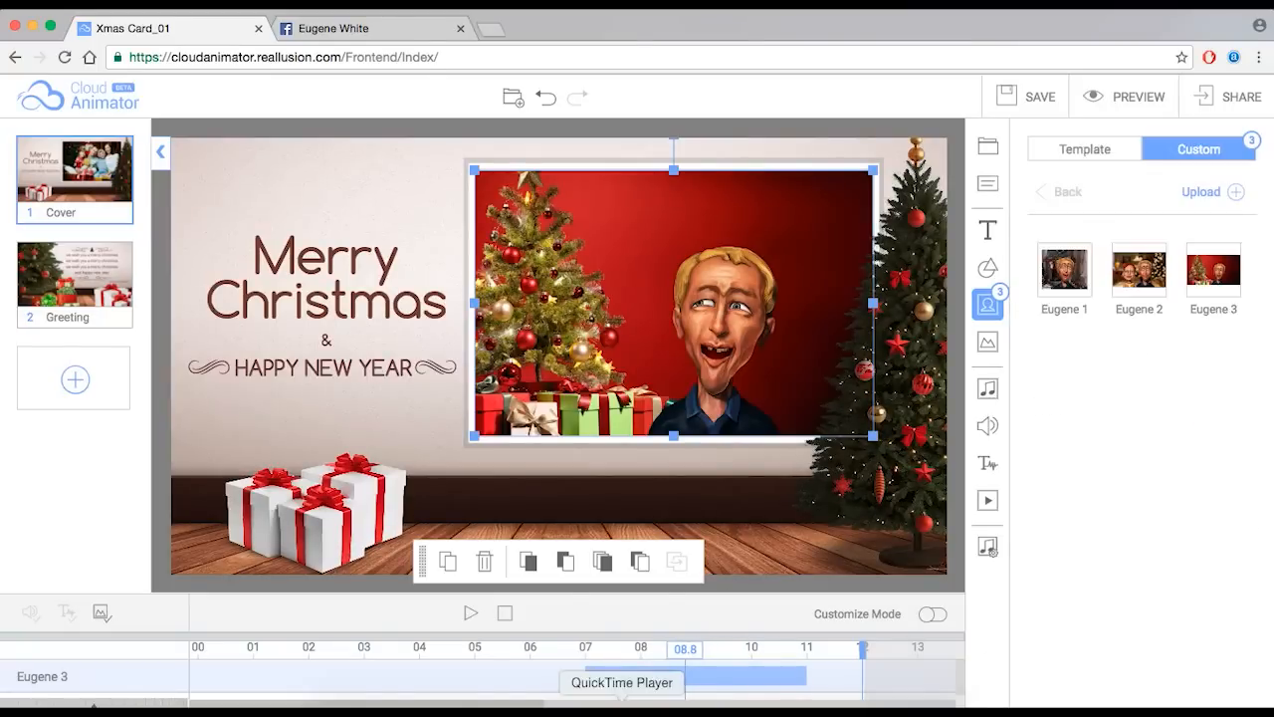
left_click(848, 709)
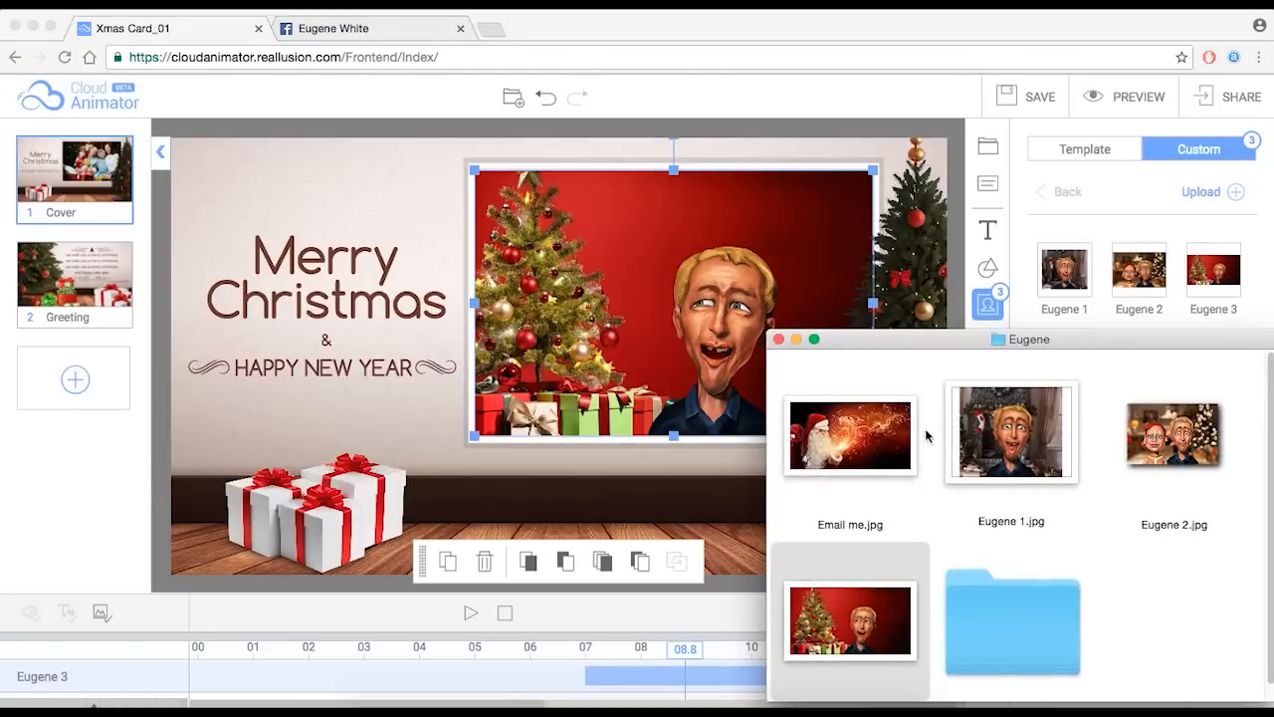
left_click(842, 451)
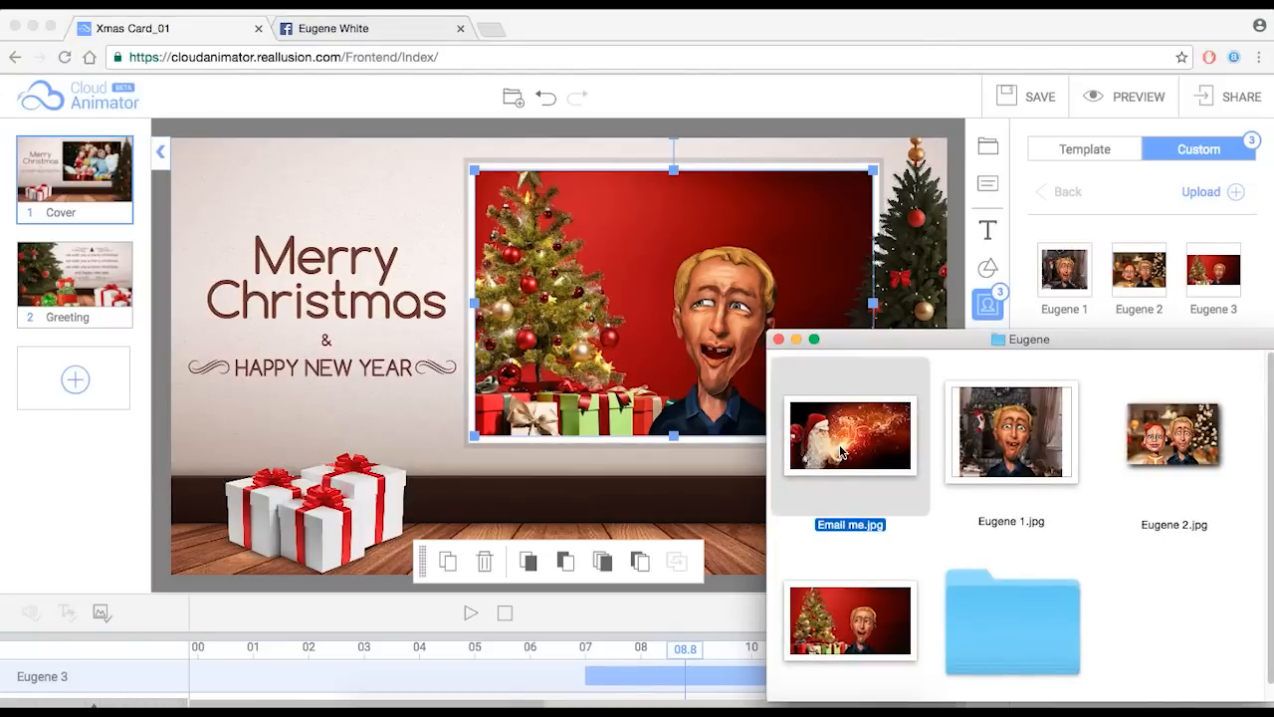
left_click(1008, 464, "super")
left_click(1105, 476, "super")
left_click(852, 621, "super")
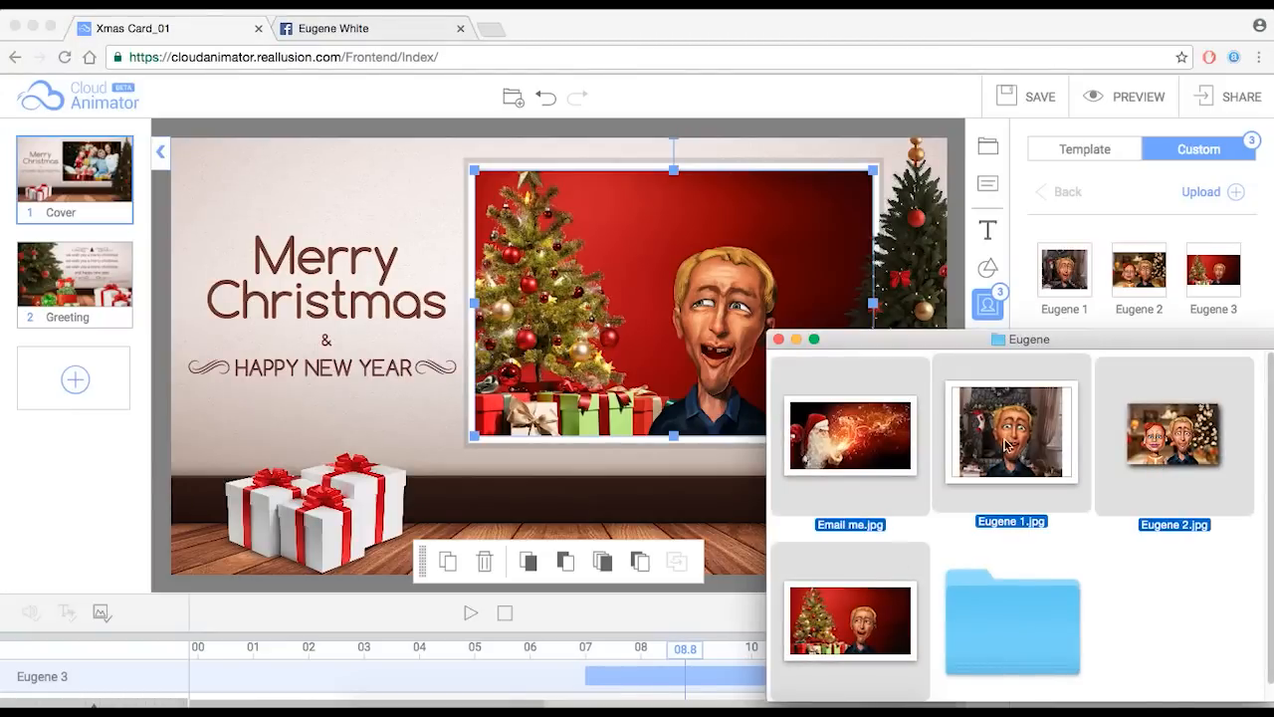
left_click(739, 110)
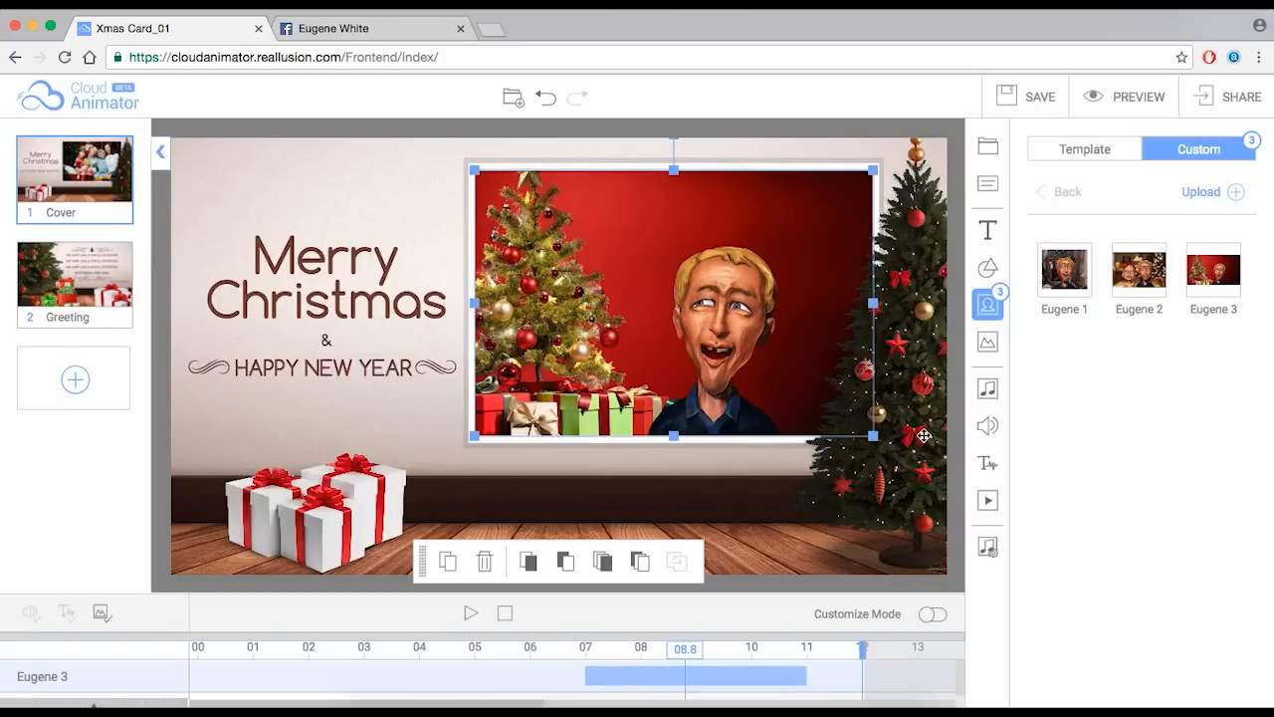
mouse_move(42, 292)
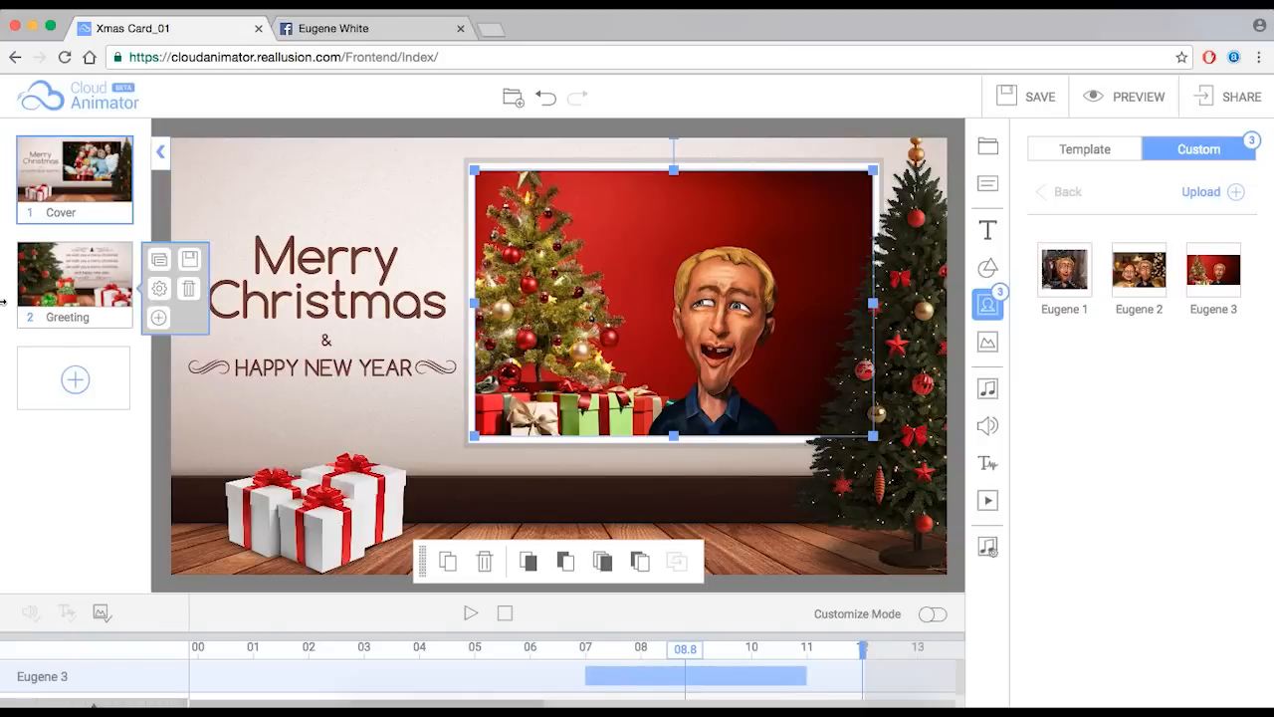
- Show the Greeting slide scrubbed to about 03.2 with the full verse visible
left_click(70, 285)
left_click_drag(203, 650, 375, 657)
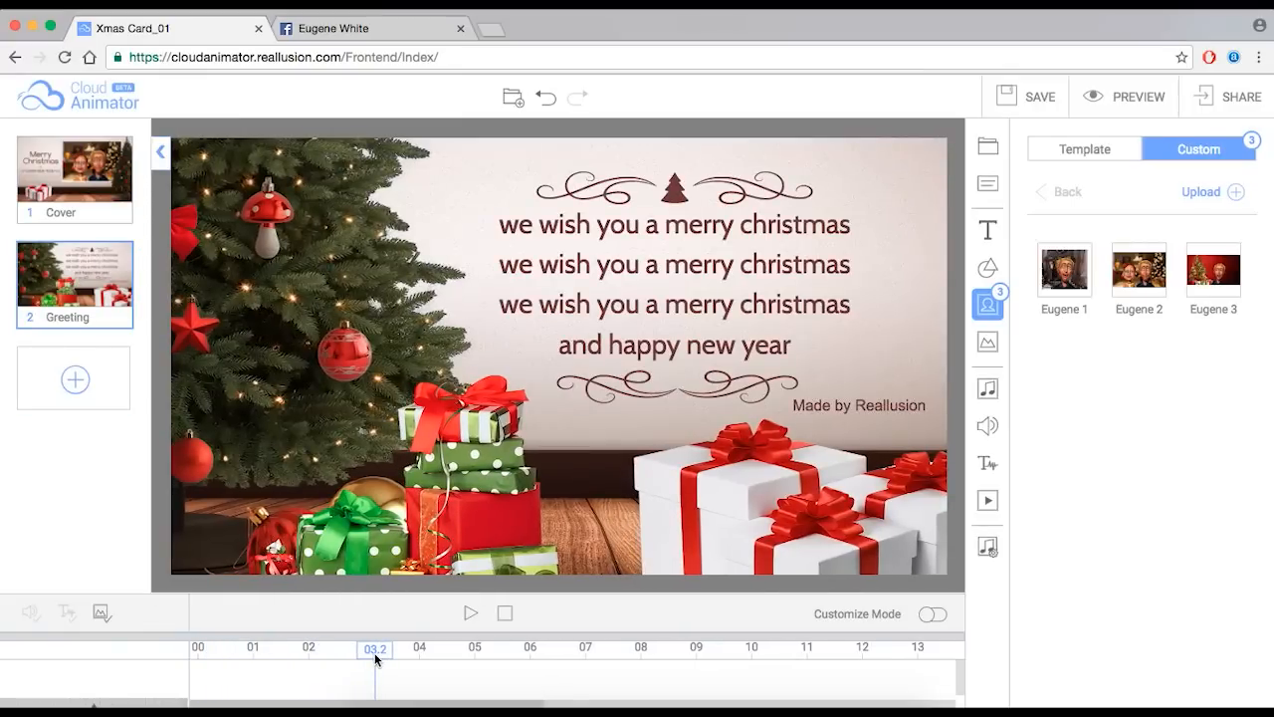
mouse_move(83, 206)
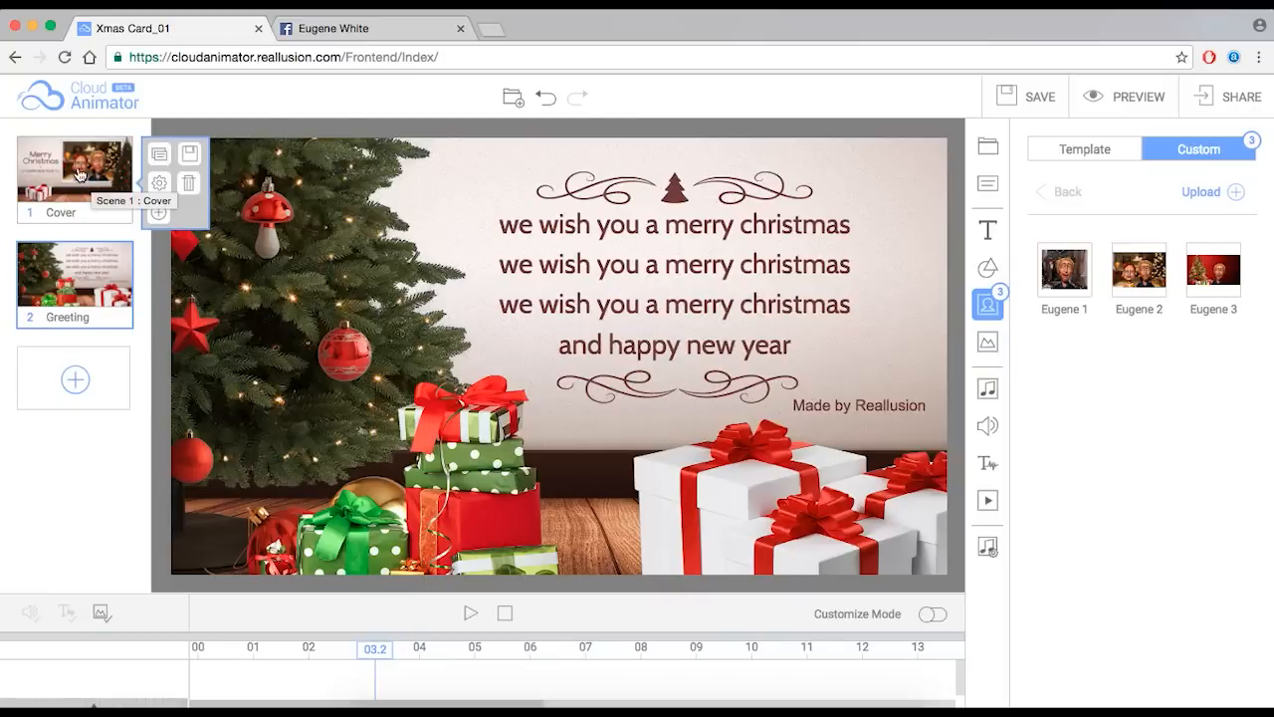
- Preview all pages of the card, then return to the editor with the greeting text selected
left_click(1155, 99)
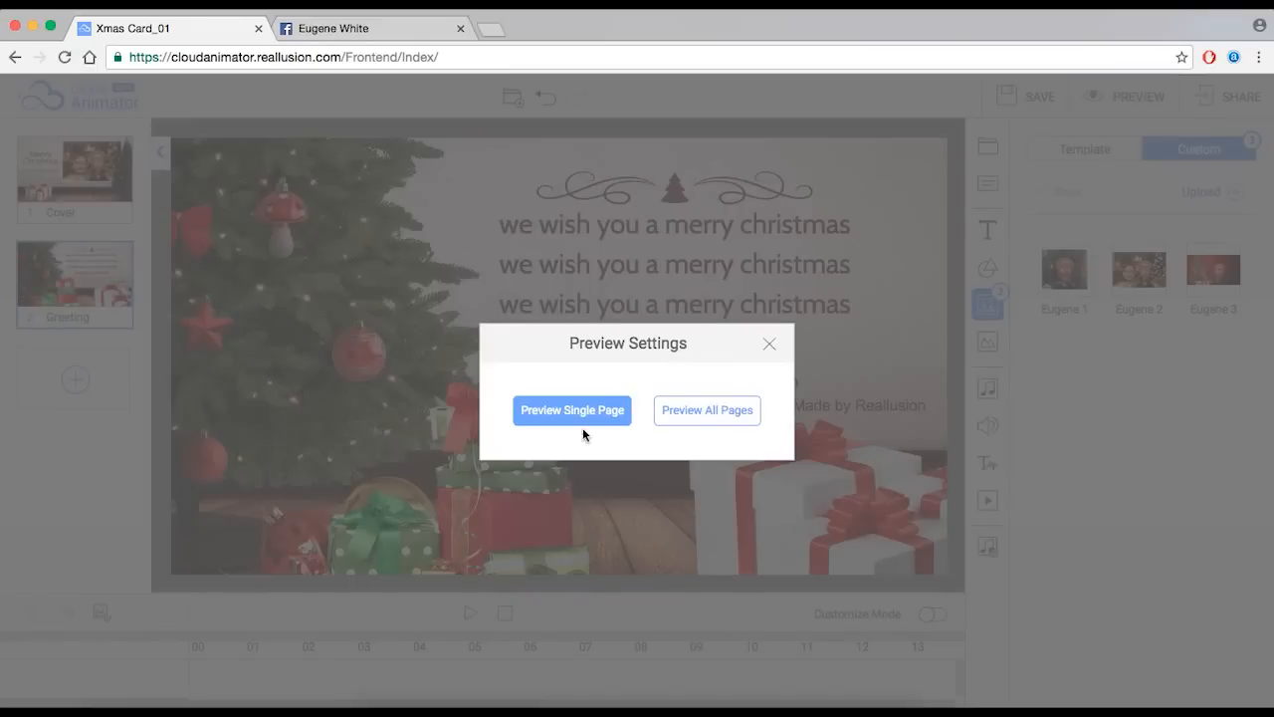
left_click(728, 412)
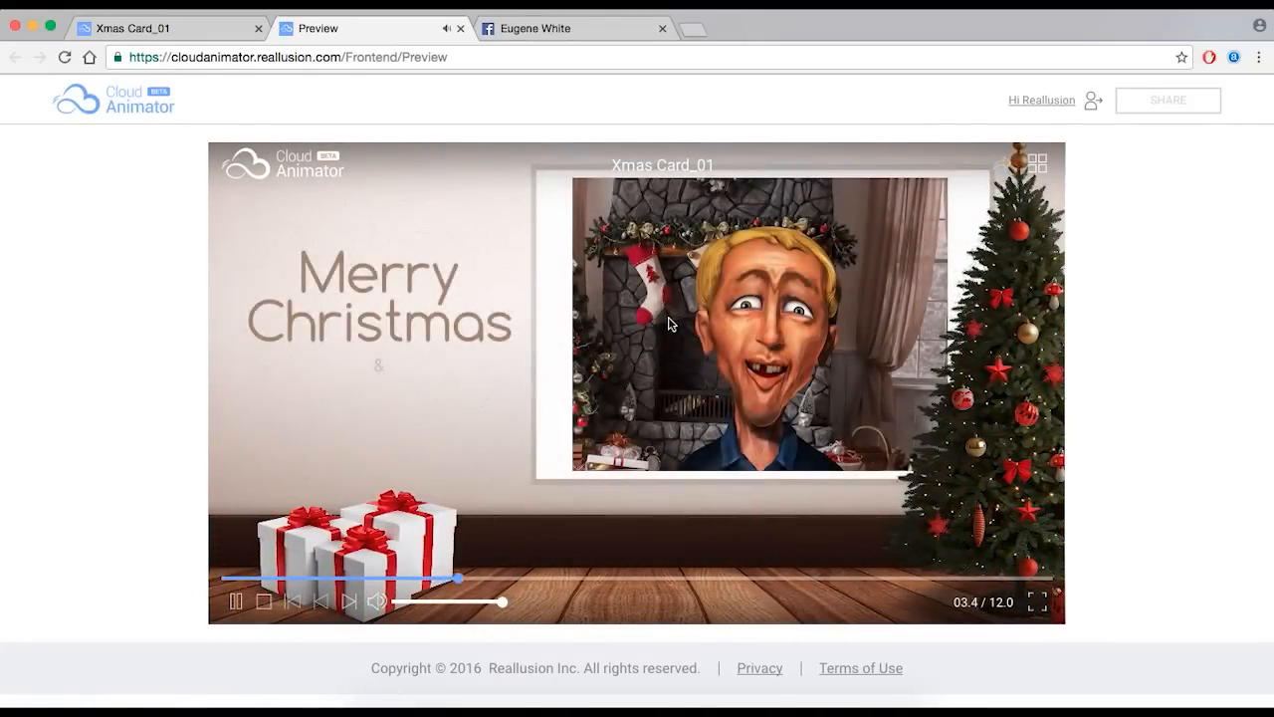
mouse_move(697, 330)
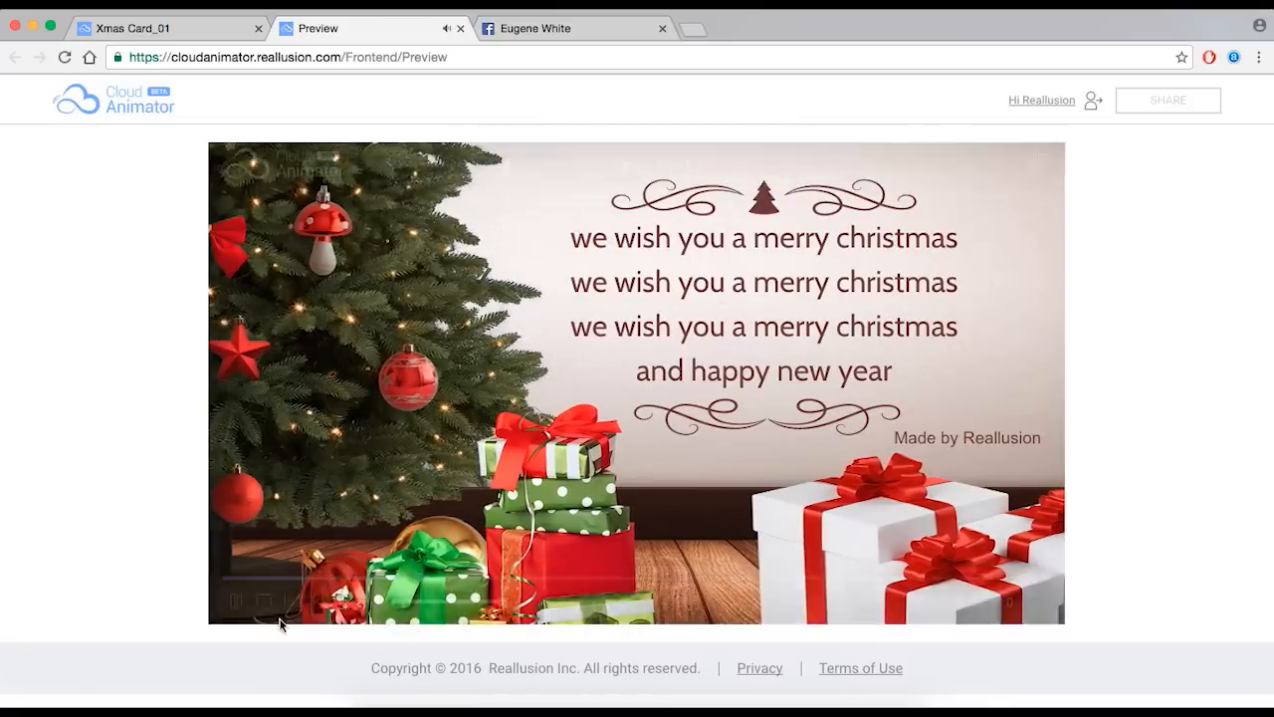
left_click(236, 601)
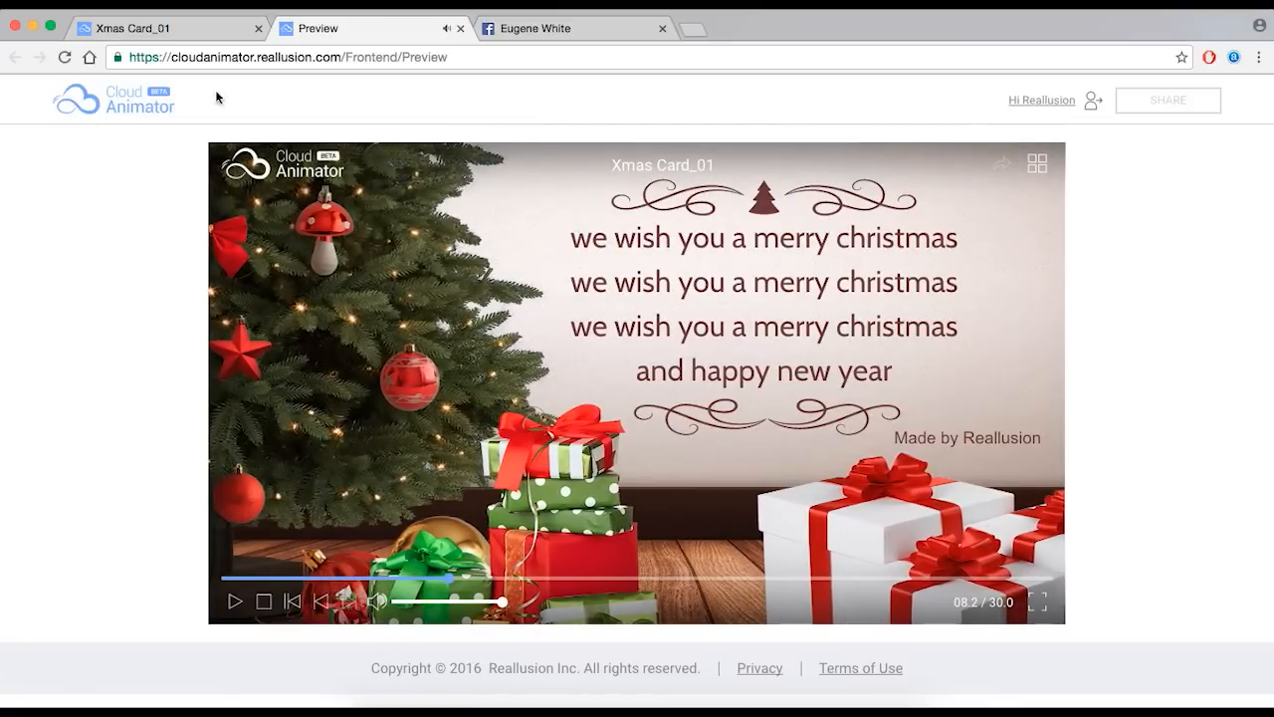
left_click(460, 28)
left_click(691, 273)
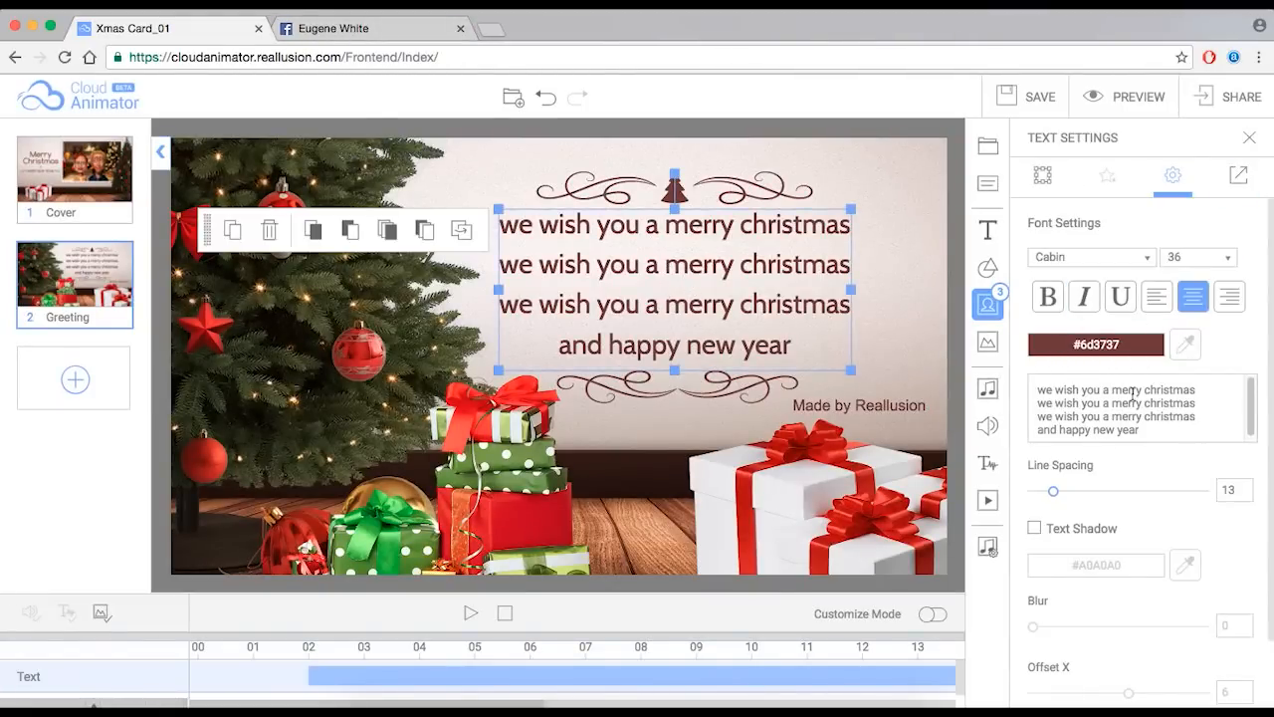
- Replace the greeting with 'I wish my Family & Friends / a Merry Christmas and / a Happy New Year!'
left_click_drag(1158, 427, 1043, 389)
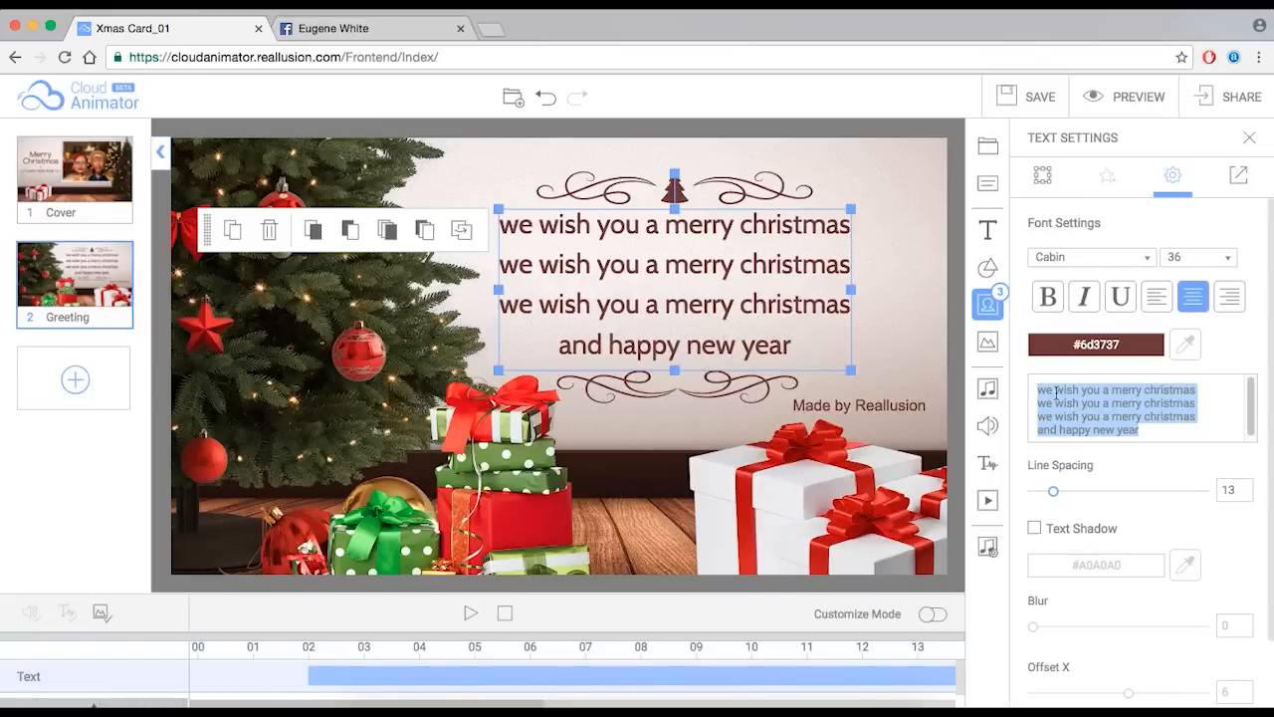
key("BackSpace")
type("I ")
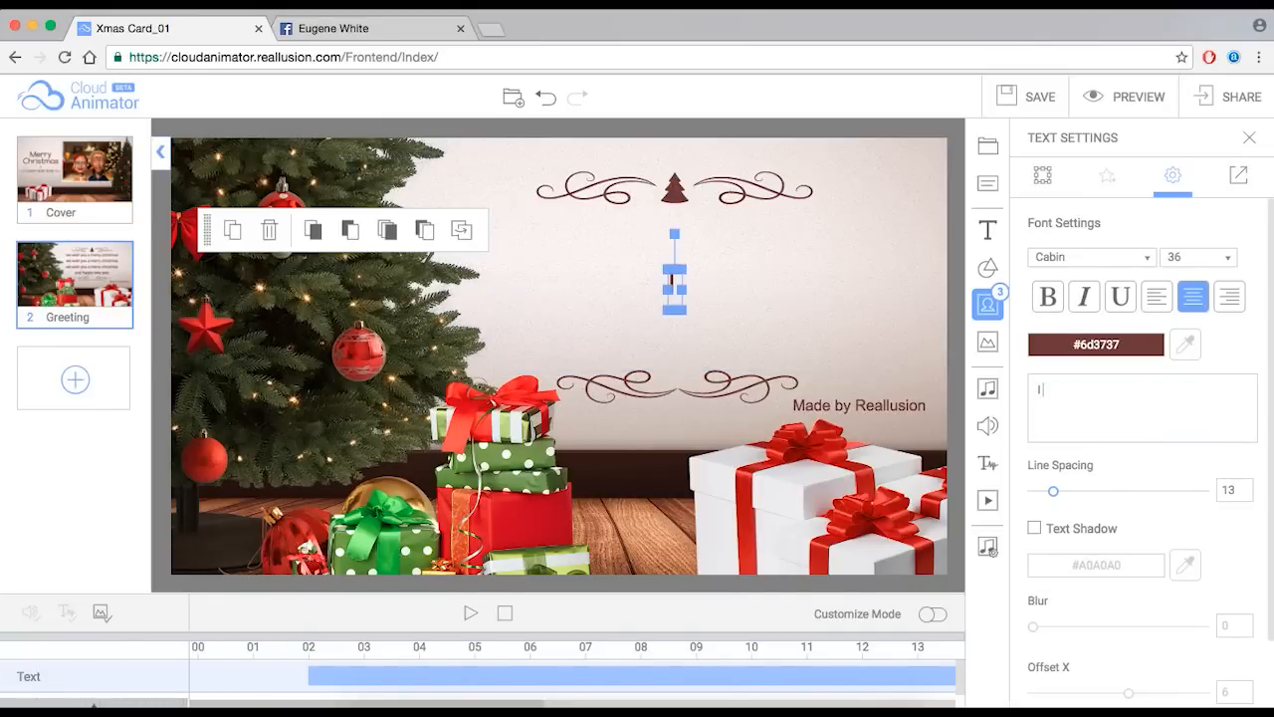
type("wish my")
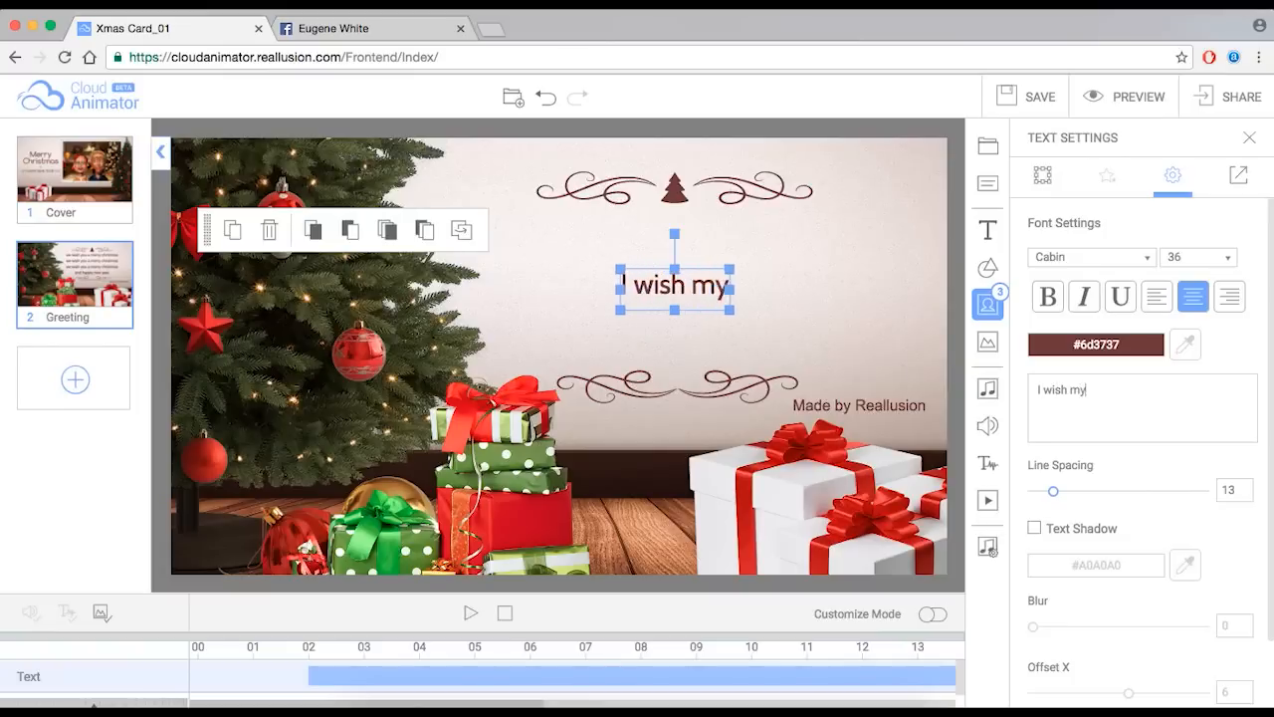
type(" Family")
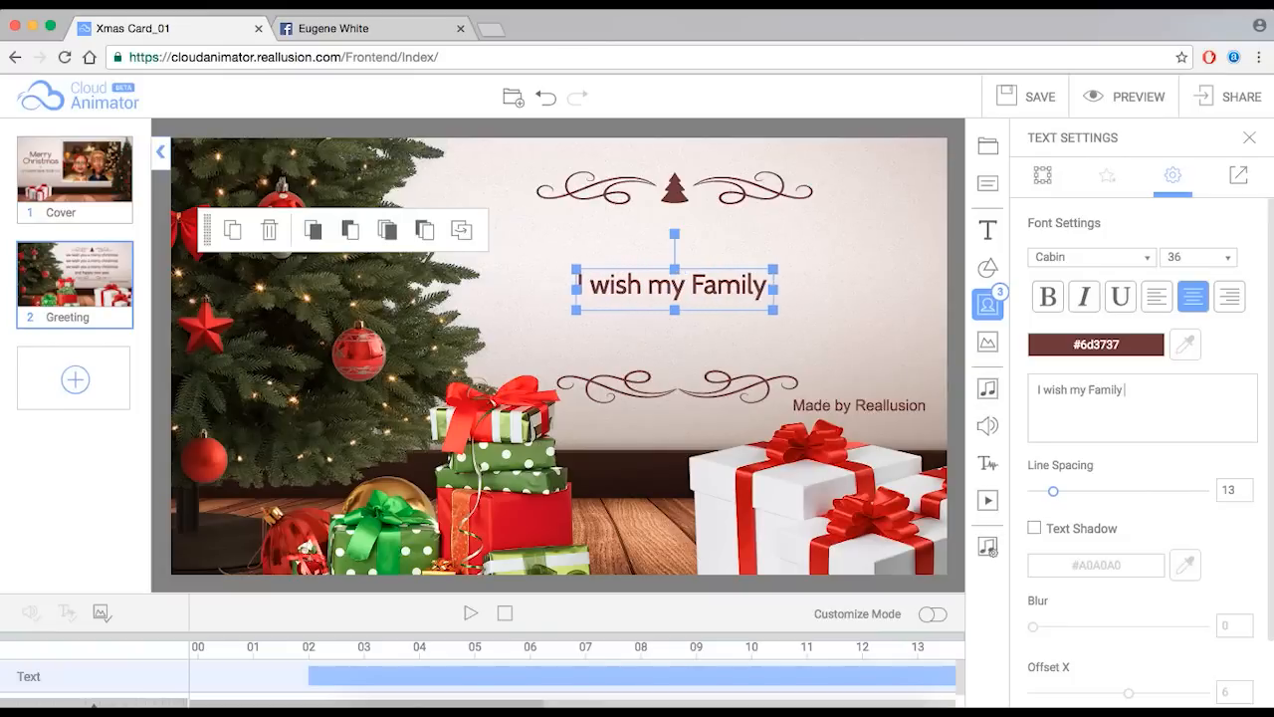
type(" & Friends")
key("Return")
type("a Merry")
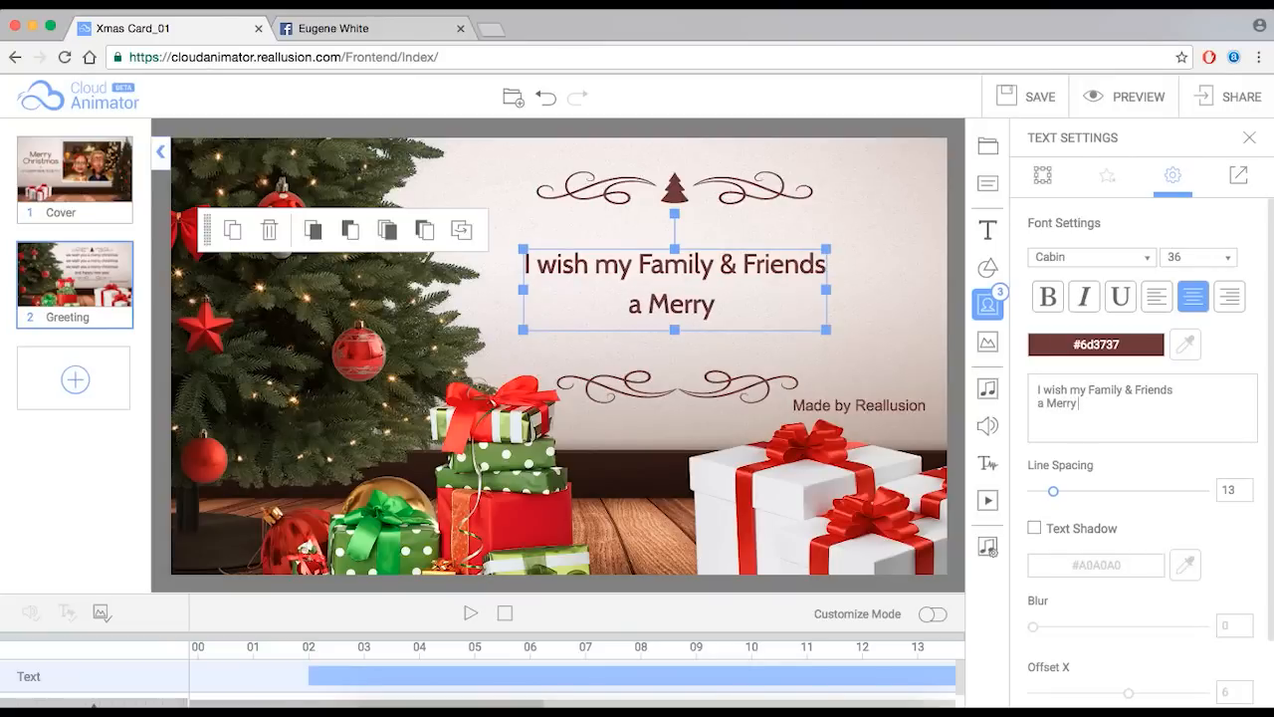
type(" Christmas")
key("BackSpace")
key("BackSpace")
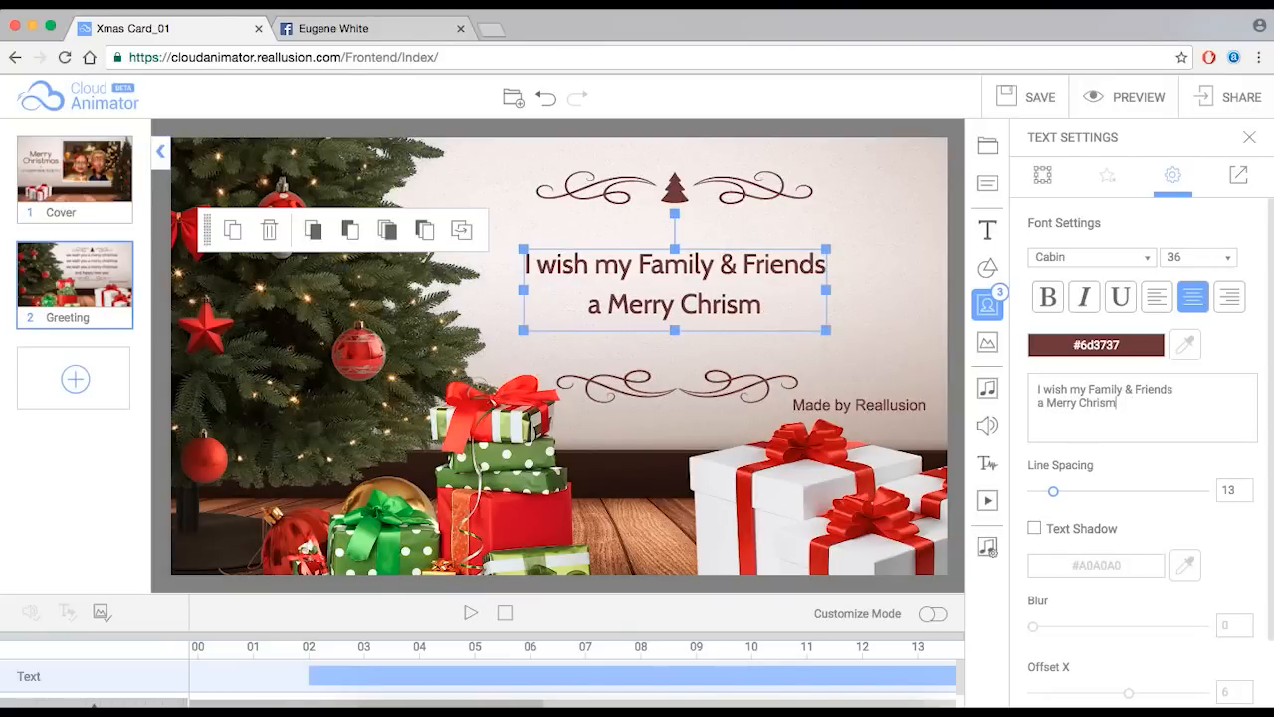
type("as")
key("Return")
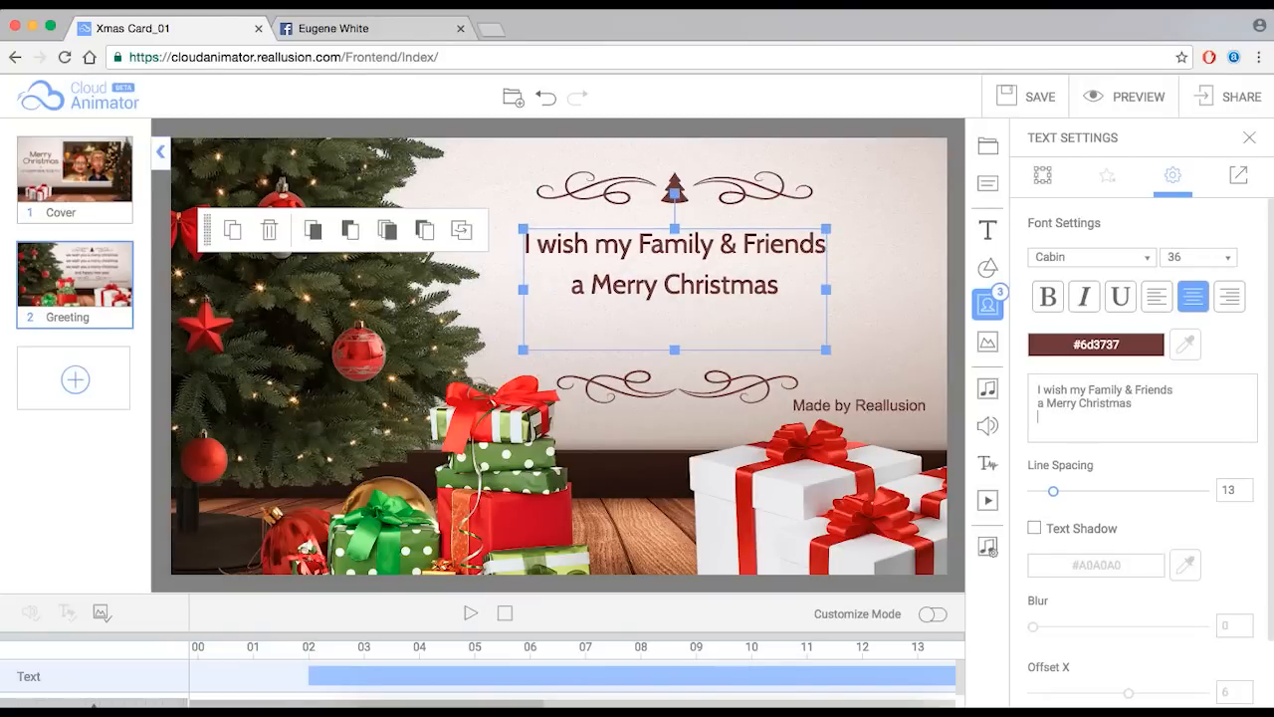
key("BackSpace")
type("and")
key("Return")
type("a Happy New Year!")
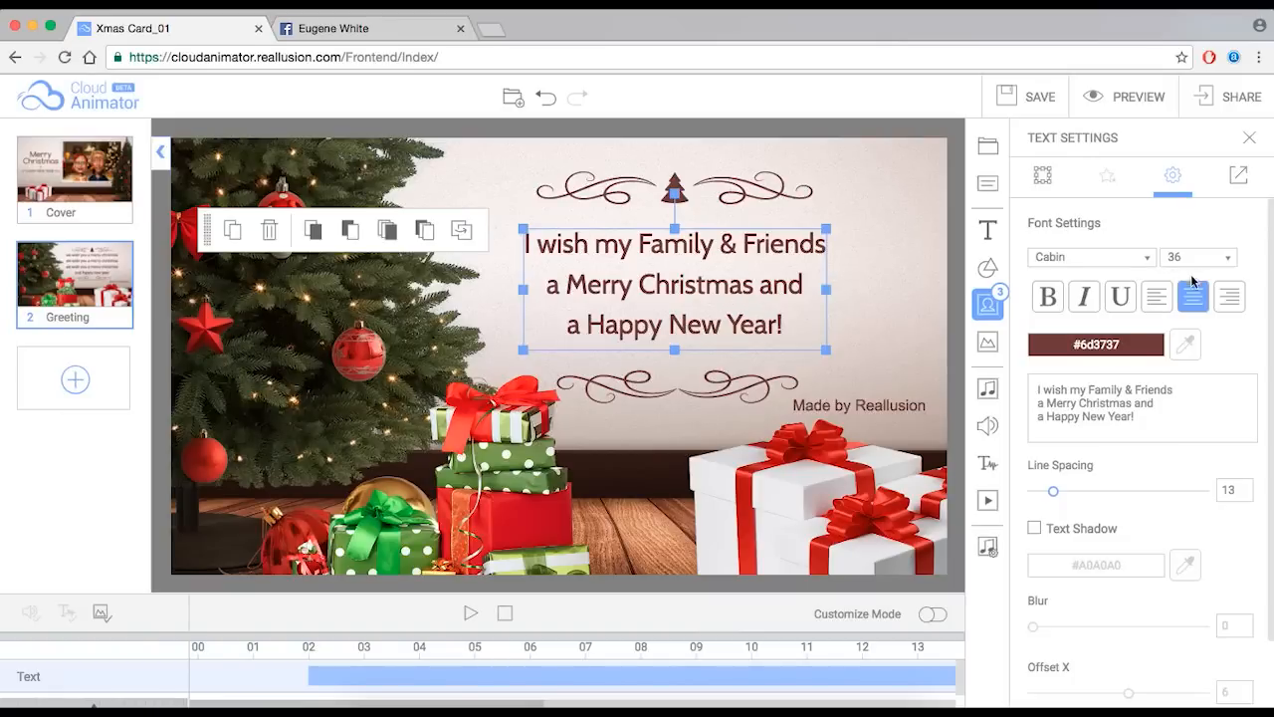
- Set the greeting text's font size to 14
left_click(1224, 261)
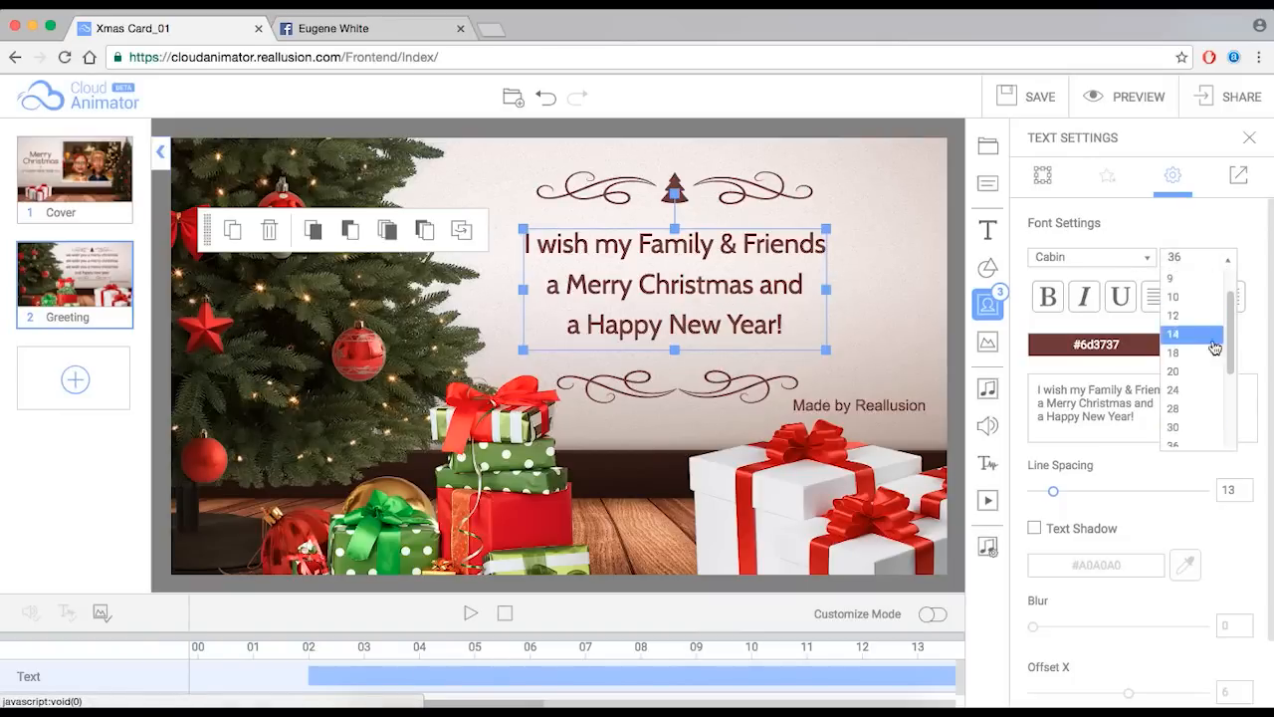
left_click_drag(1231, 355, 1231, 399)
left_click(1190, 390)
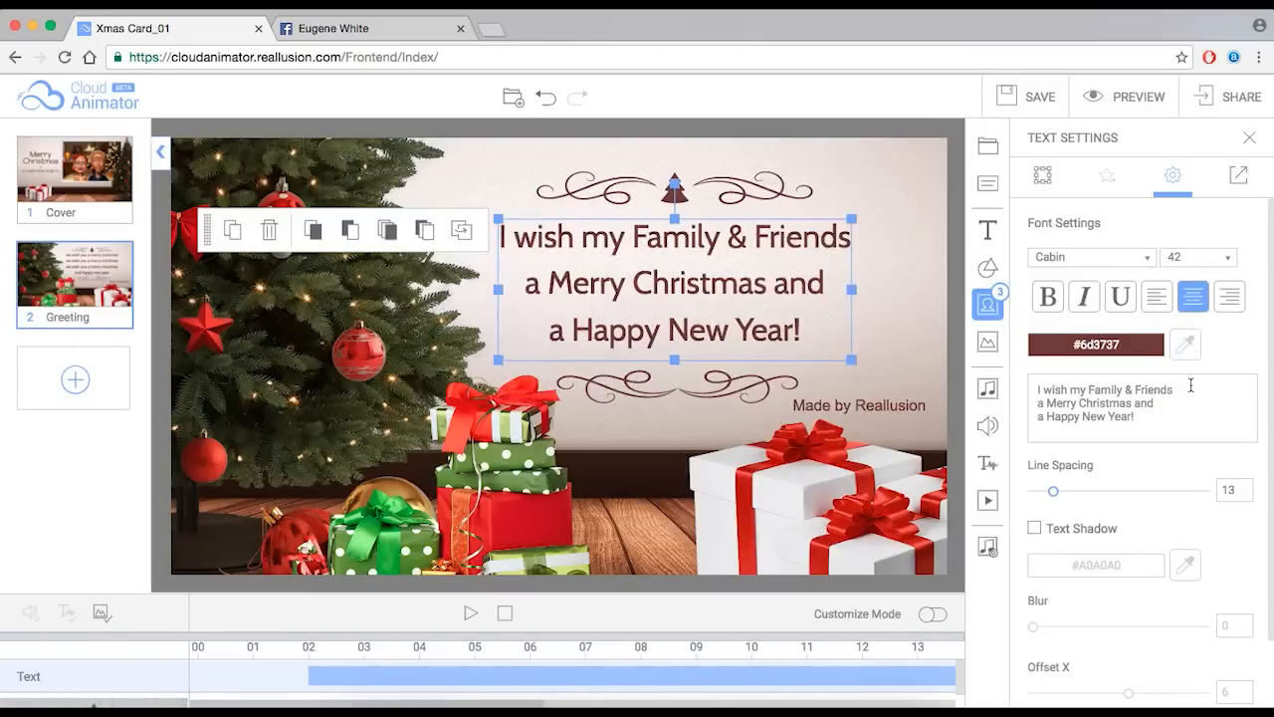
left_click(1193, 257)
left_click(1183, 314)
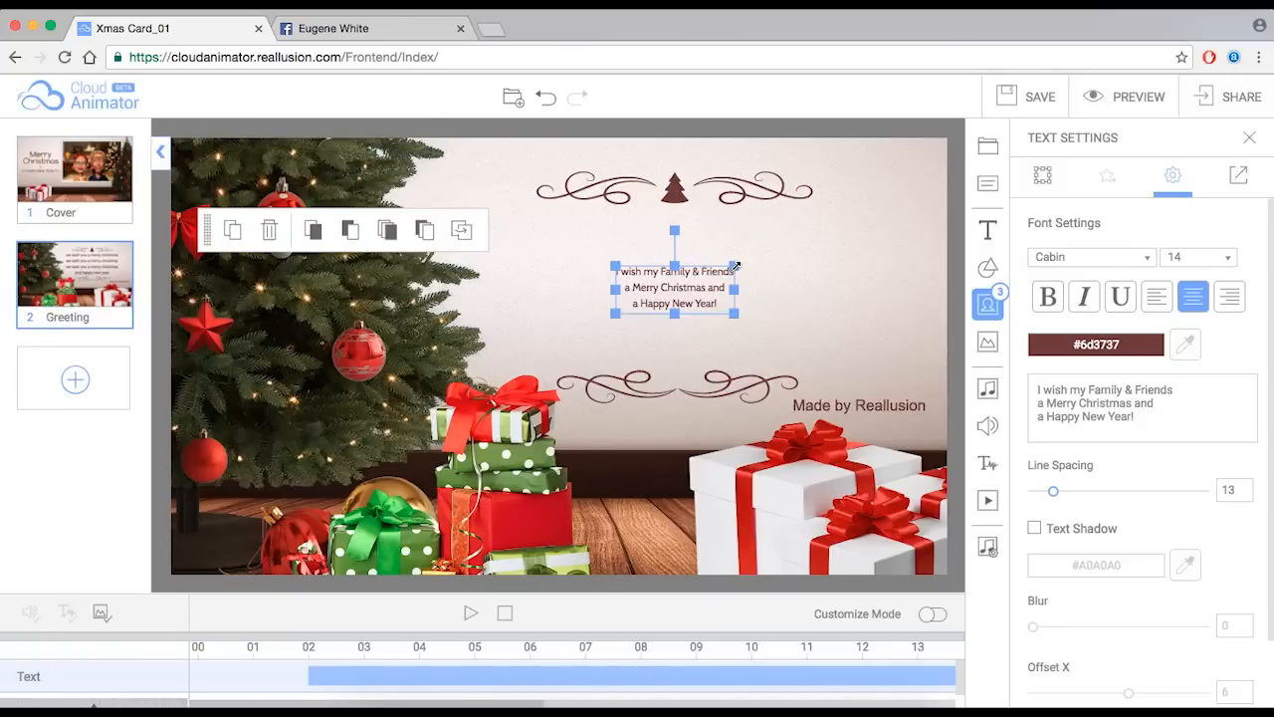
- Scale the greeting text box and centre it between the two ornaments
left_click_drag(736, 266, 991, 154)
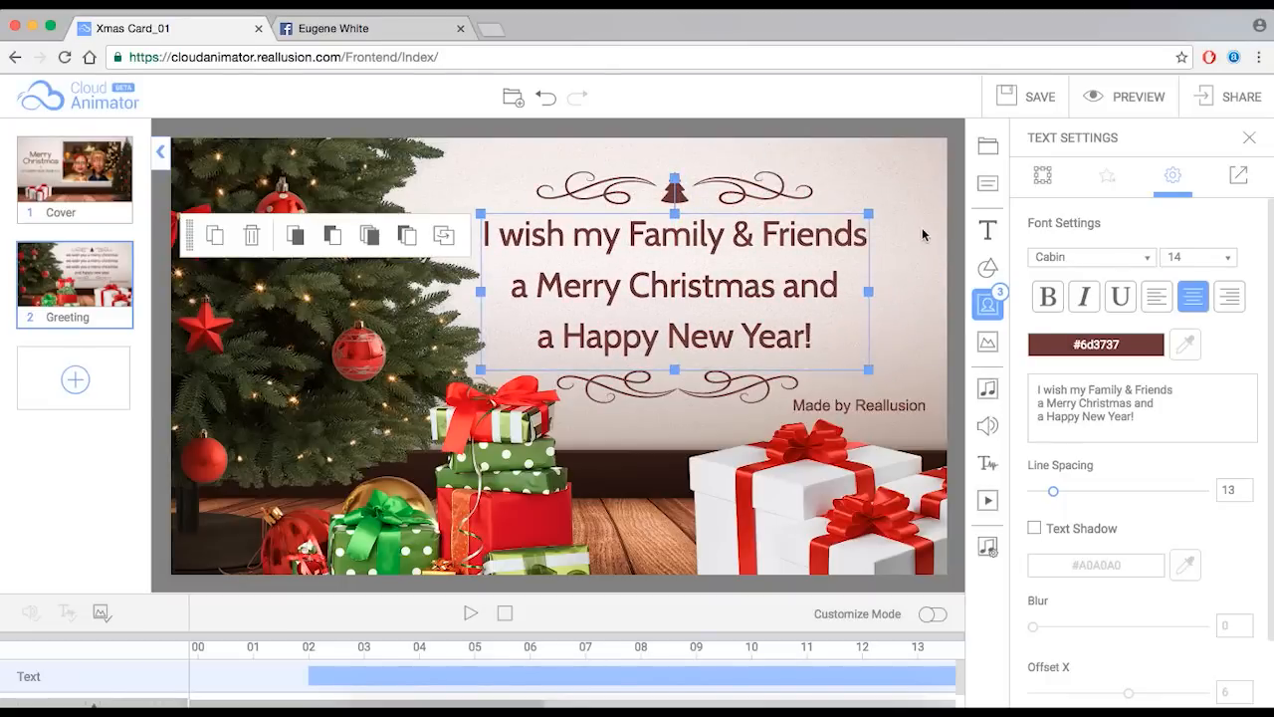
left_click_drag(870, 214, 802, 243)
left_click_drag(749, 303, 781, 292)
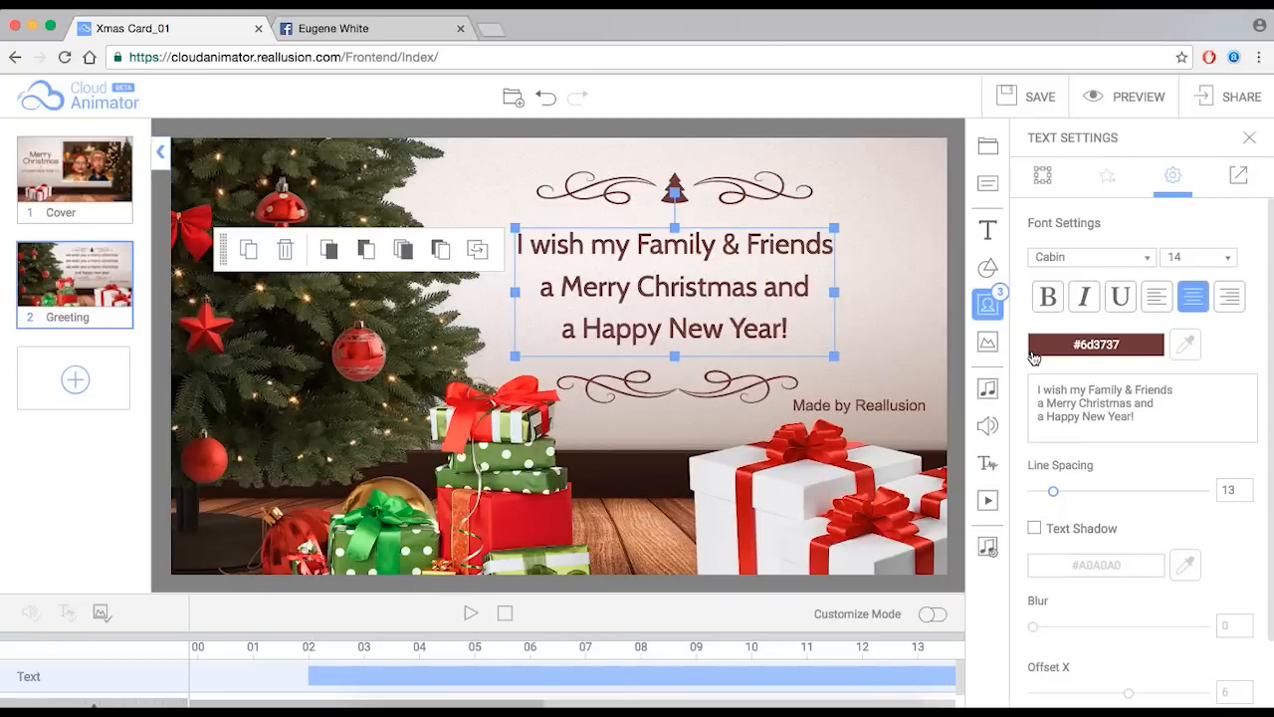
- Change the greeting font to Dancing Script and turn on bold
left_click(1150, 261)
mouse_move(1149, 277)
left_mouse_down()
mouse_move(1152, 370)
mouse_move(1146, 276)
left_mouse_up()
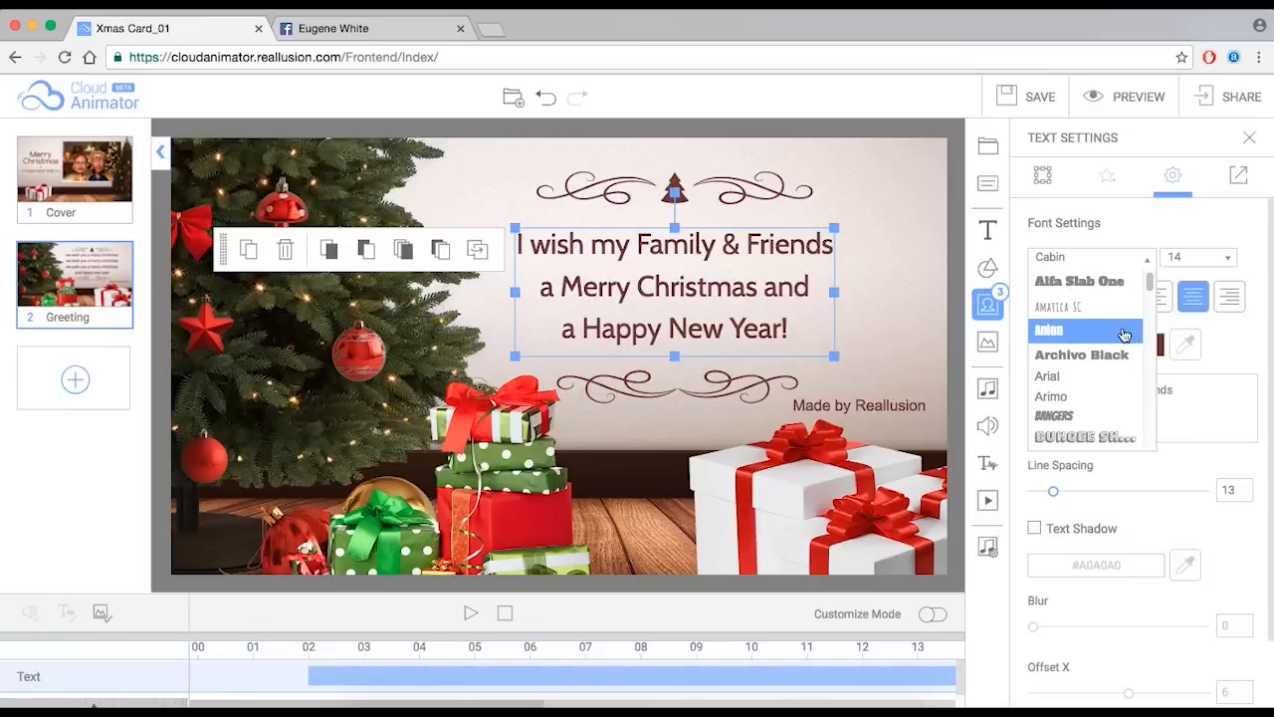
scroll(1105, 333, "down", 3)
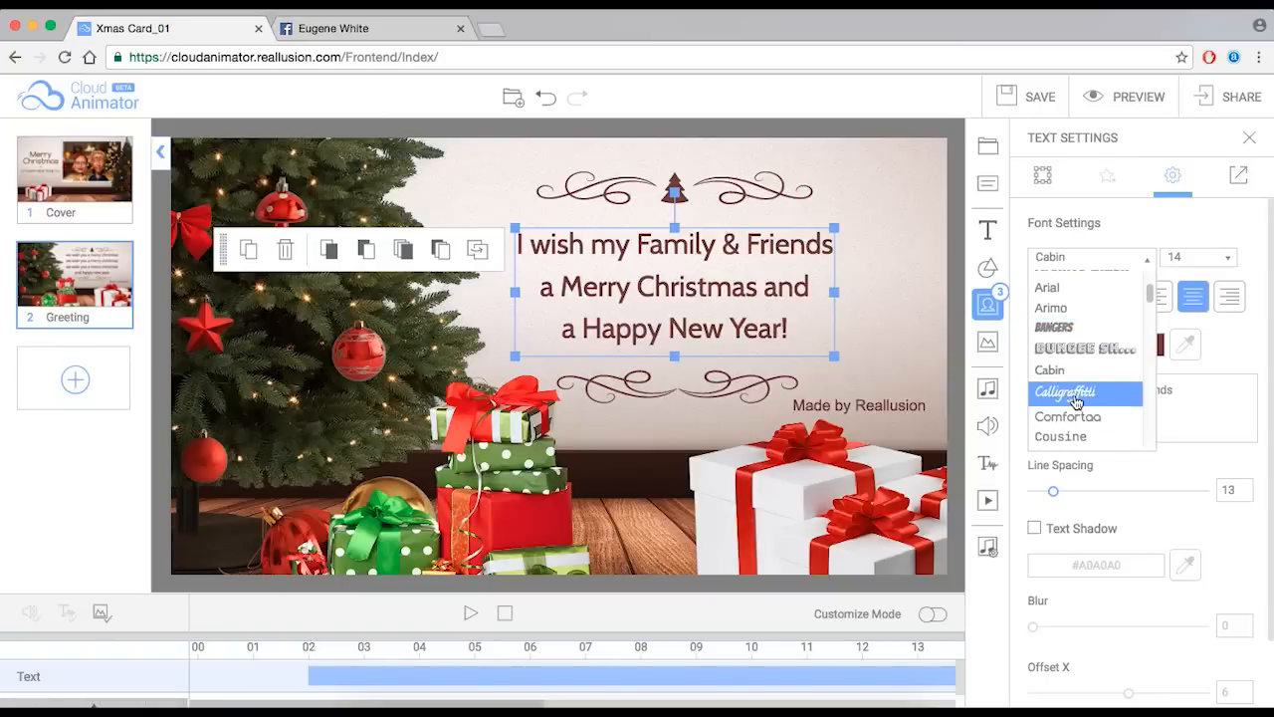
left_click(1075, 398)
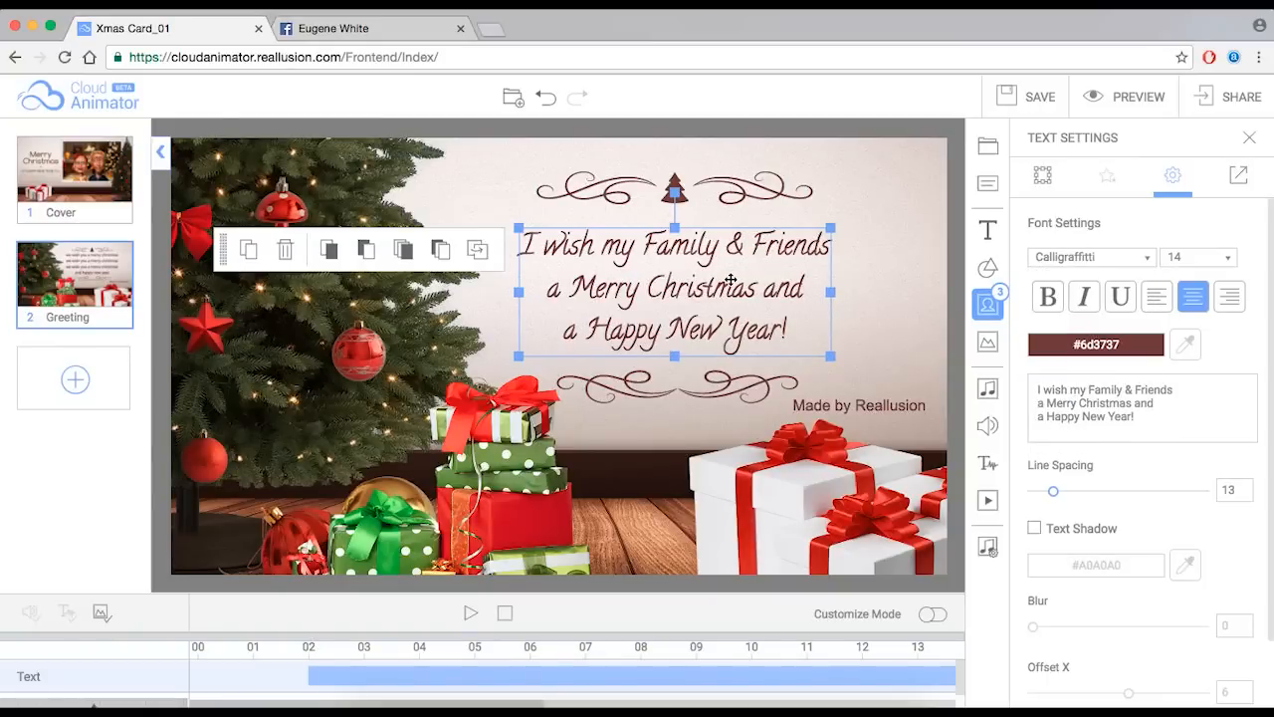
left_click(1145, 258)
scroll(1151, 288, "down", 5)
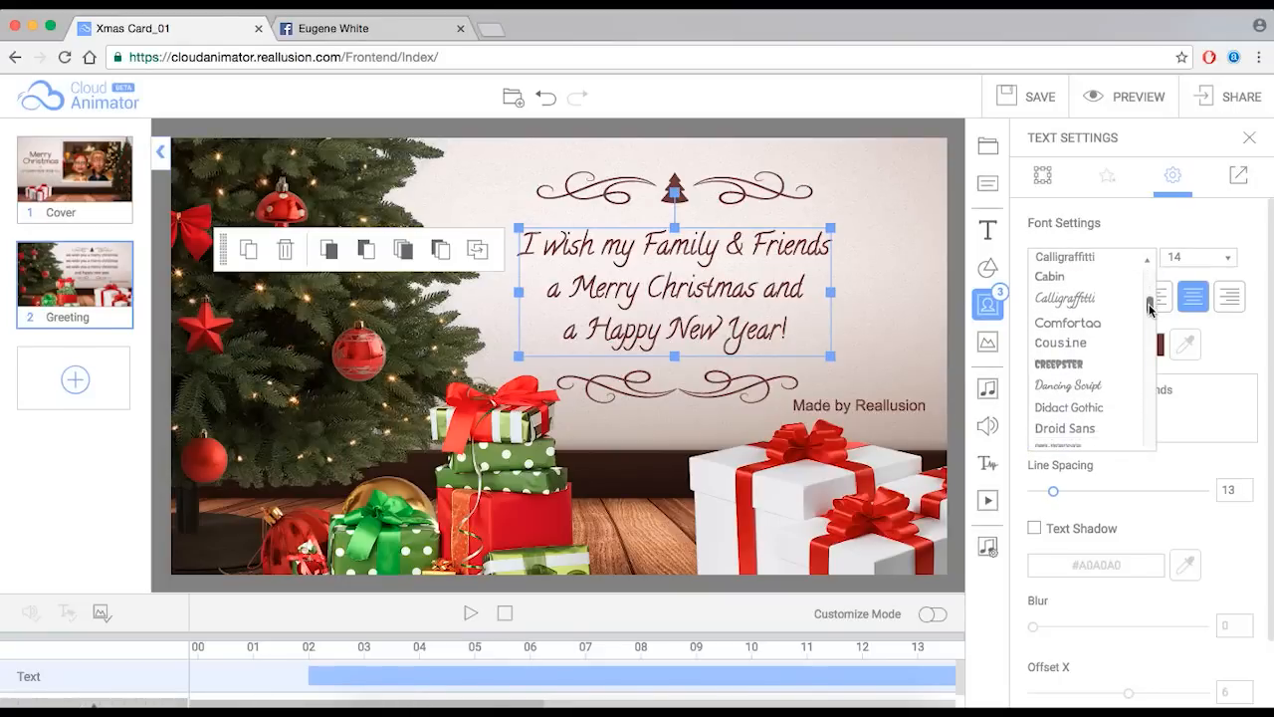
left_click(1083, 315)
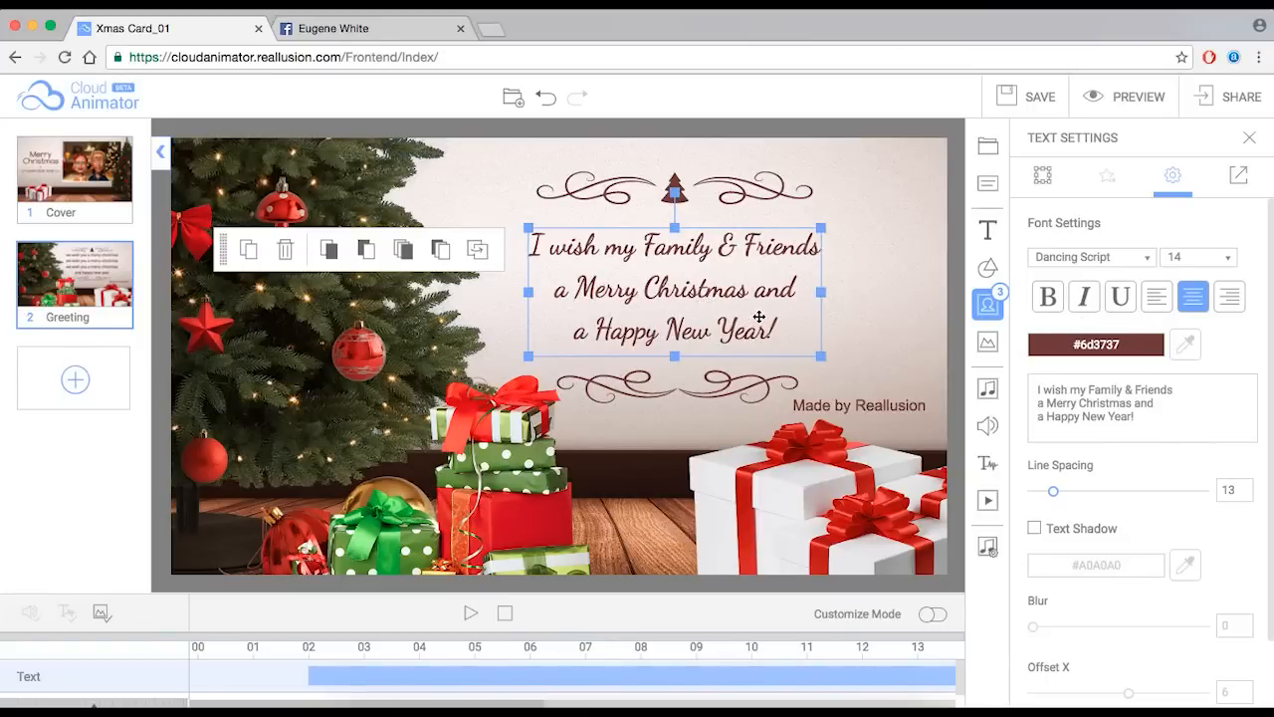
left_click(1055, 299)
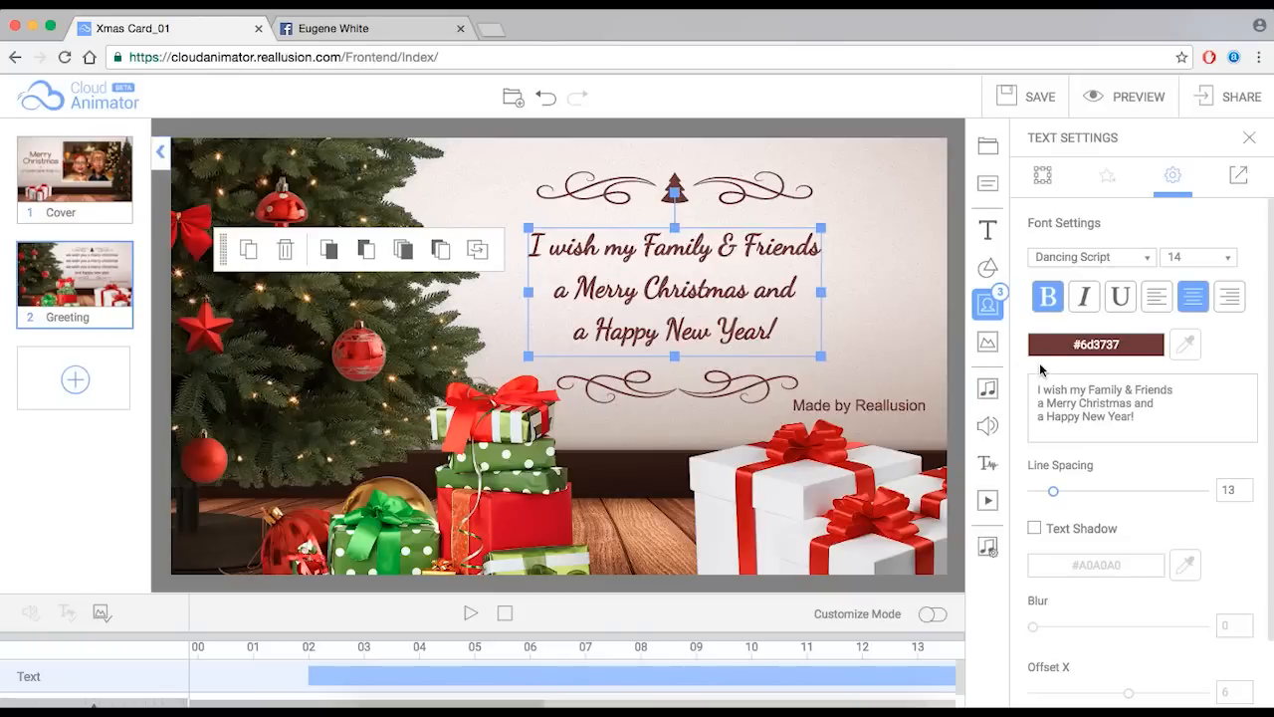
left_click(1095, 344)
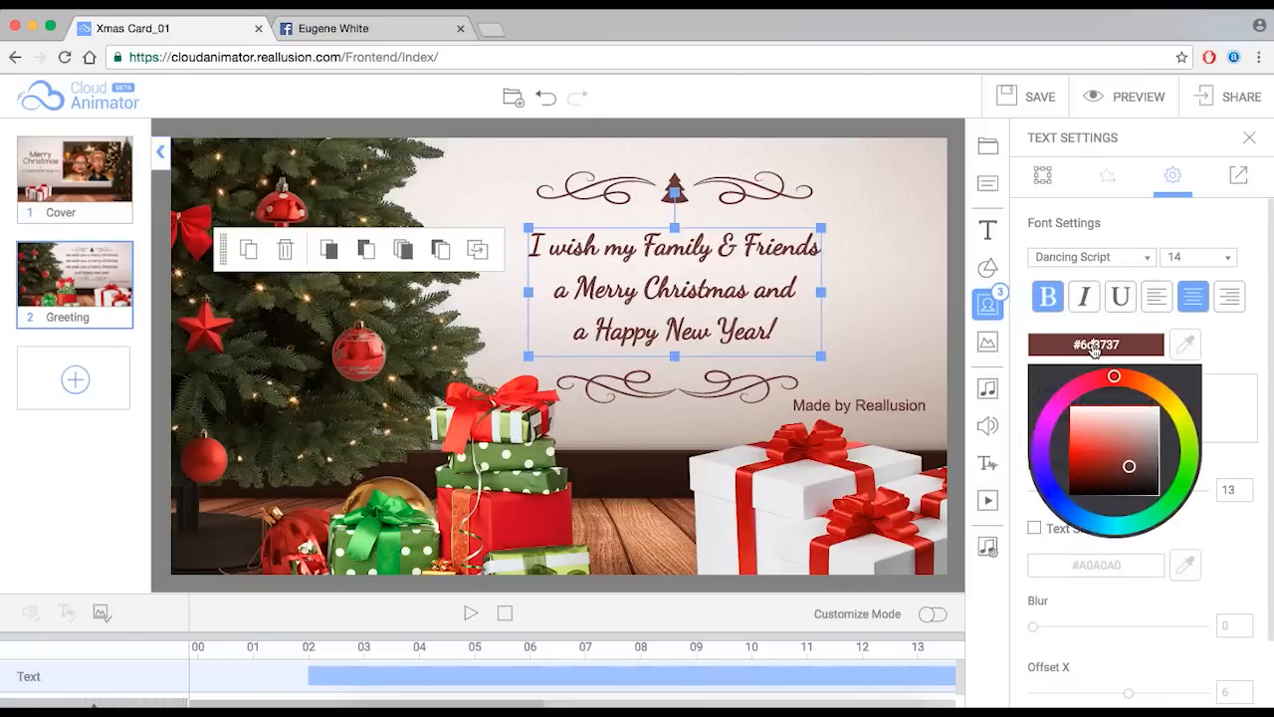
- Try a blue-purple text colour on the greeting, then reload the editor page
left_click(1227, 350)
left_click(1106, 347)
mouse_move(1113, 375)
left_mouse_down()
mouse_move(1051, 413)
mouse_move(1065, 470)
mouse_move(1054, 480)
mouse_move(1095, 520)
mouse_move(1141, 513)
mouse_move(1041, 452)
mouse_move(1039, 422)
mouse_move(1061, 391)
mouse_move(1046, 413)
mouse_move(1111, 378)
mouse_move(1057, 411)
mouse_move(1051, 489)
left_mouse_up()
left_click(1213, 384)
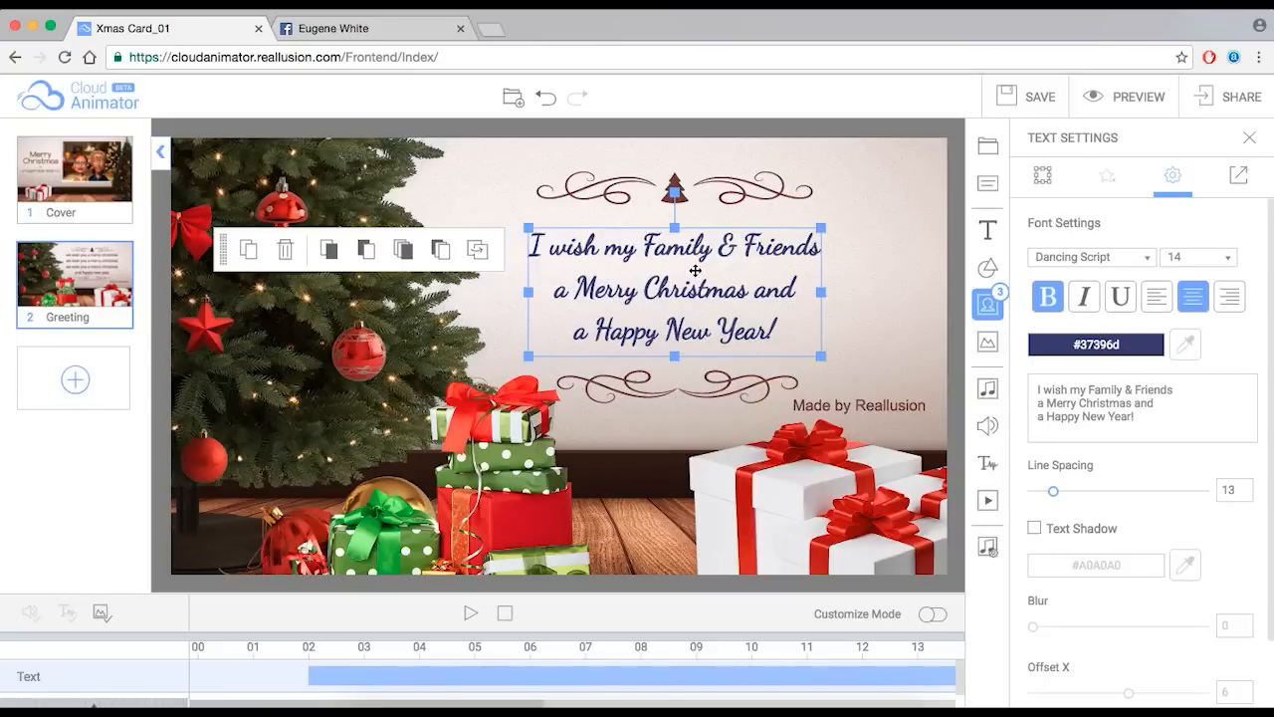
key("super+r")
left_click(796, 259)
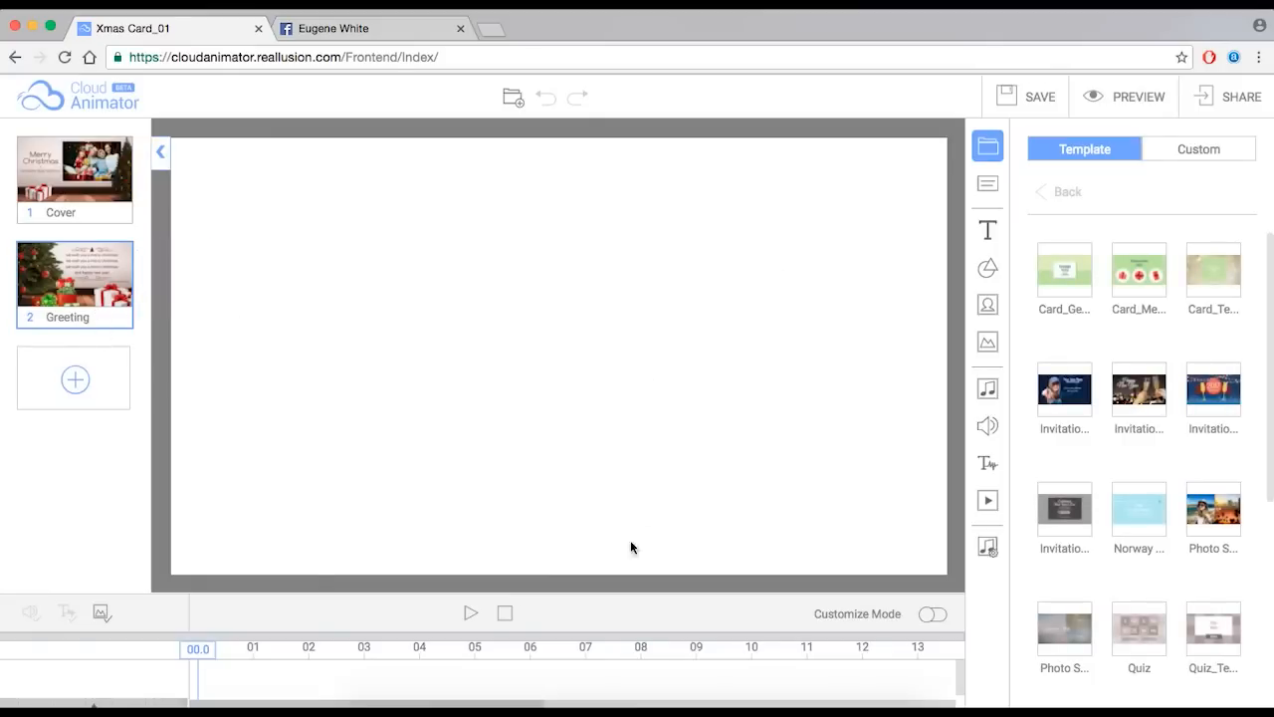
- Colour the greeting text with the gift box's dark green, #3e611e
left_click_drag(225, 649, 408, 649)
left_click(695, 273)
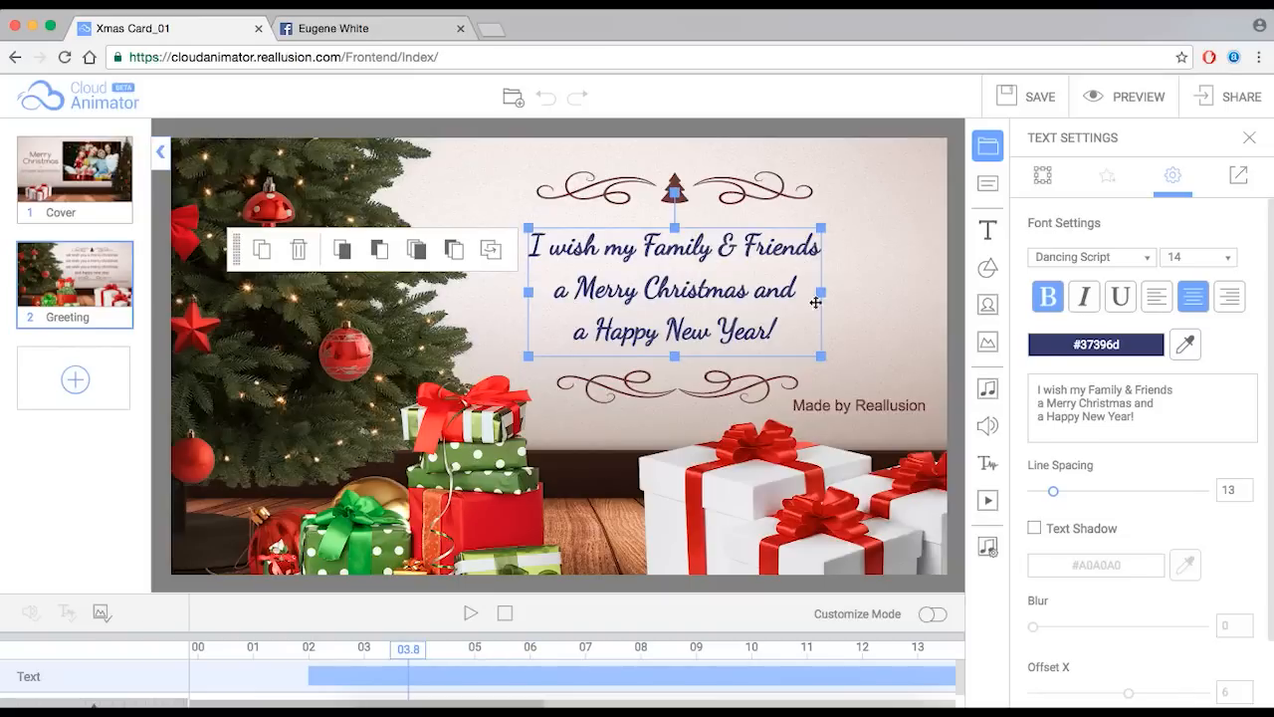
left_click(1188, 344)
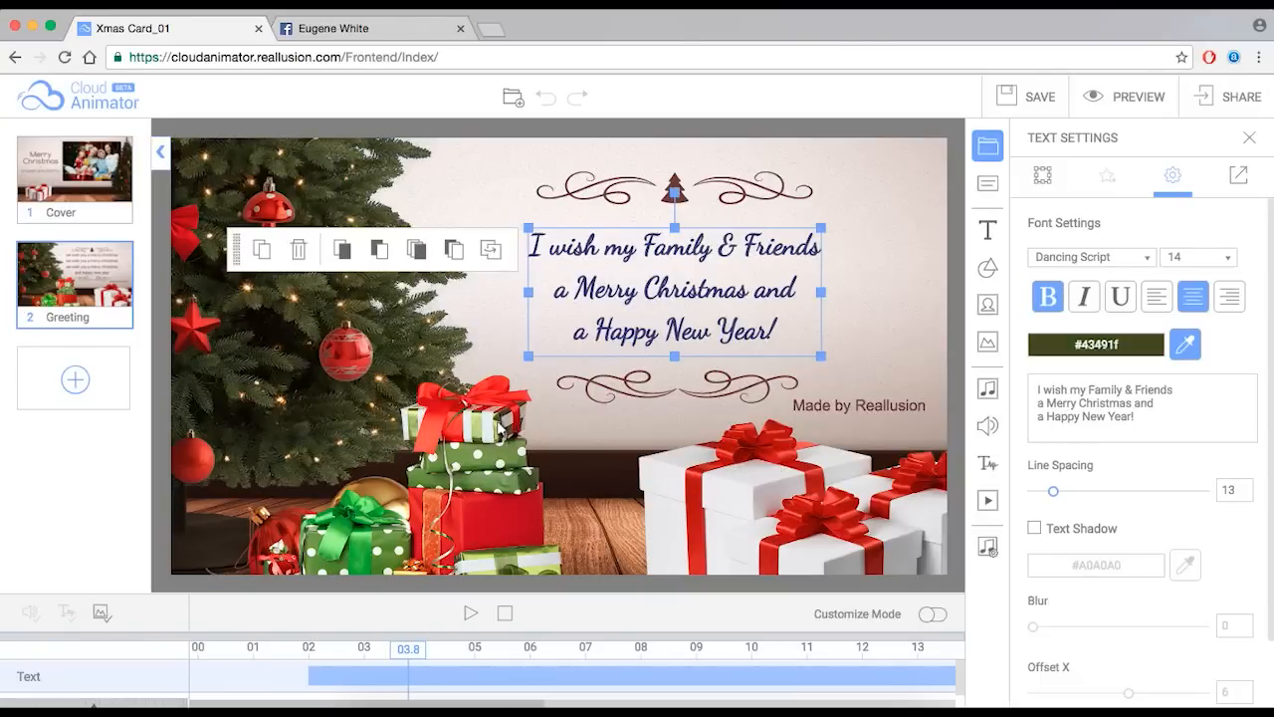
left_click(476, 476)
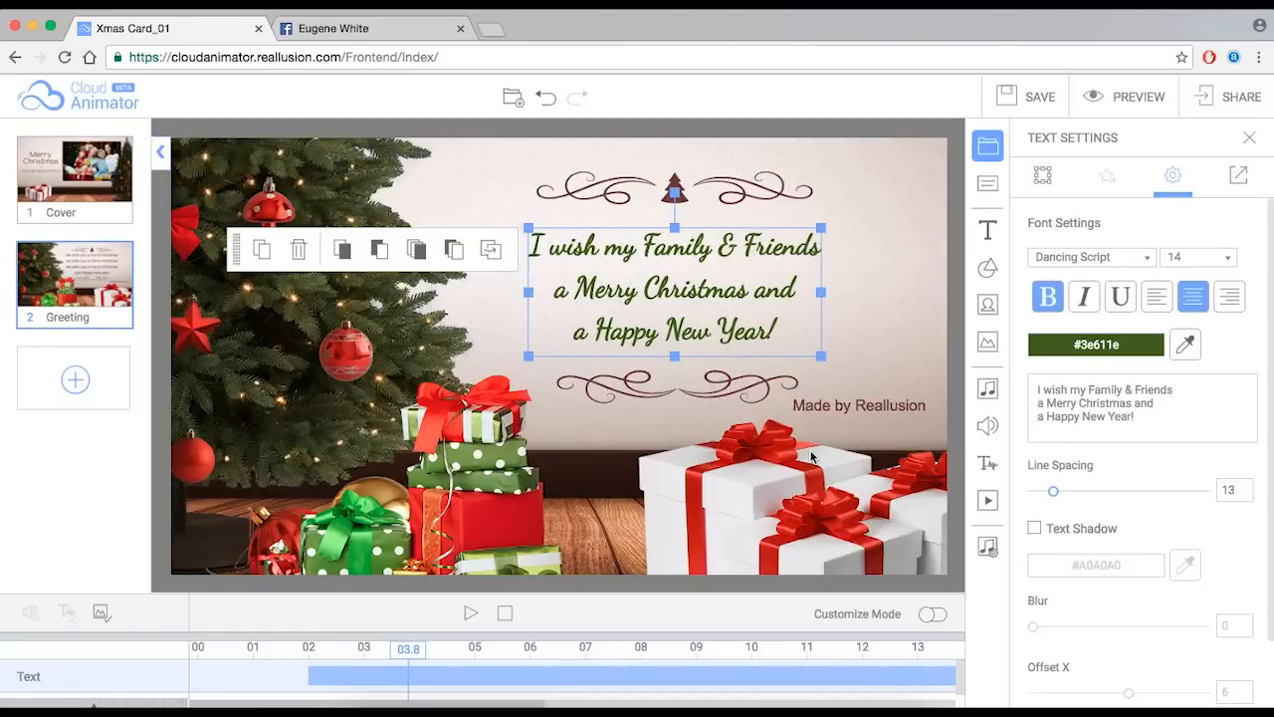
- Replace the 'Made by Reallusion' credit with 'Love' plus the sender's name, in black #000000
left_click(875, 408)
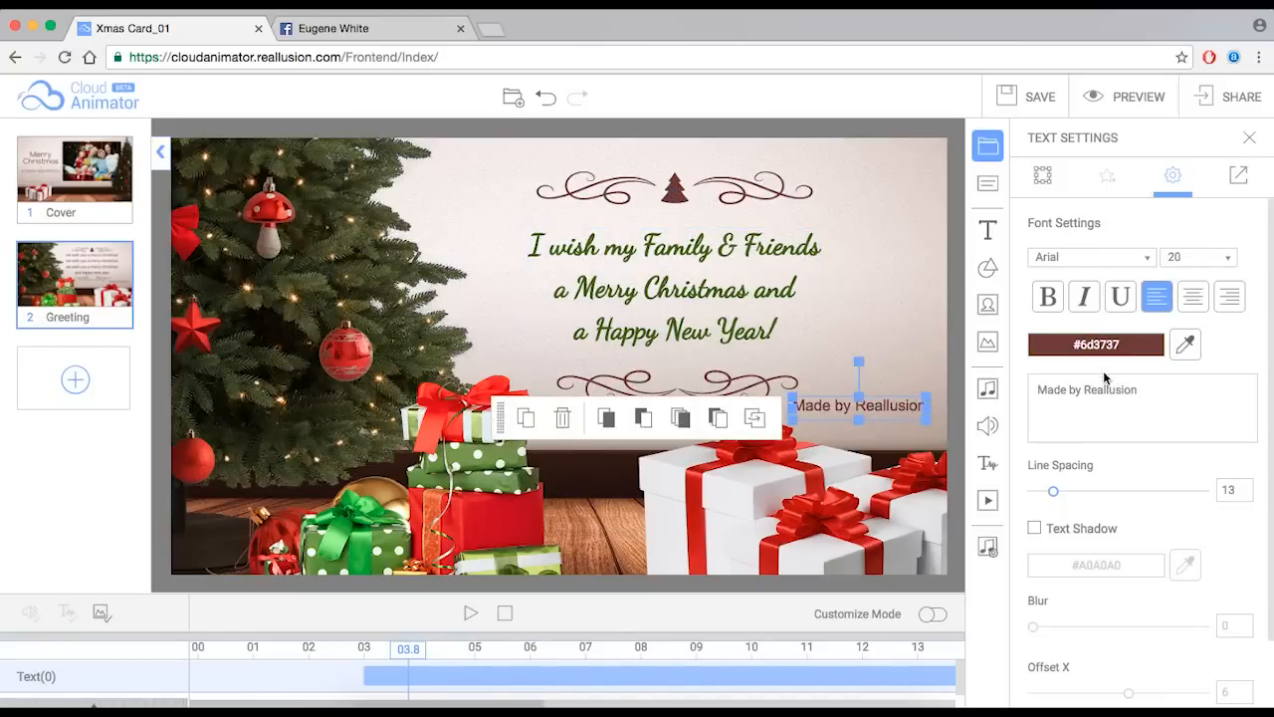
left_click_drag(1141, 389, 1022, 389)
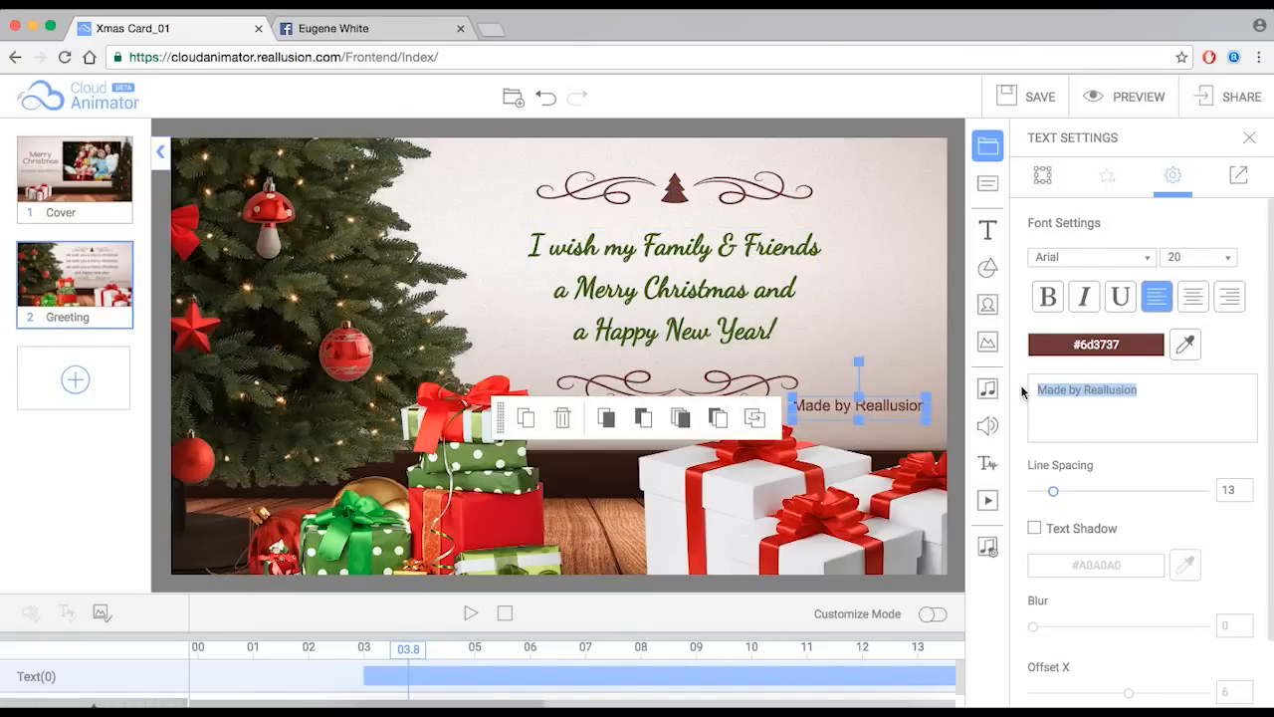
type("Love Eugene")
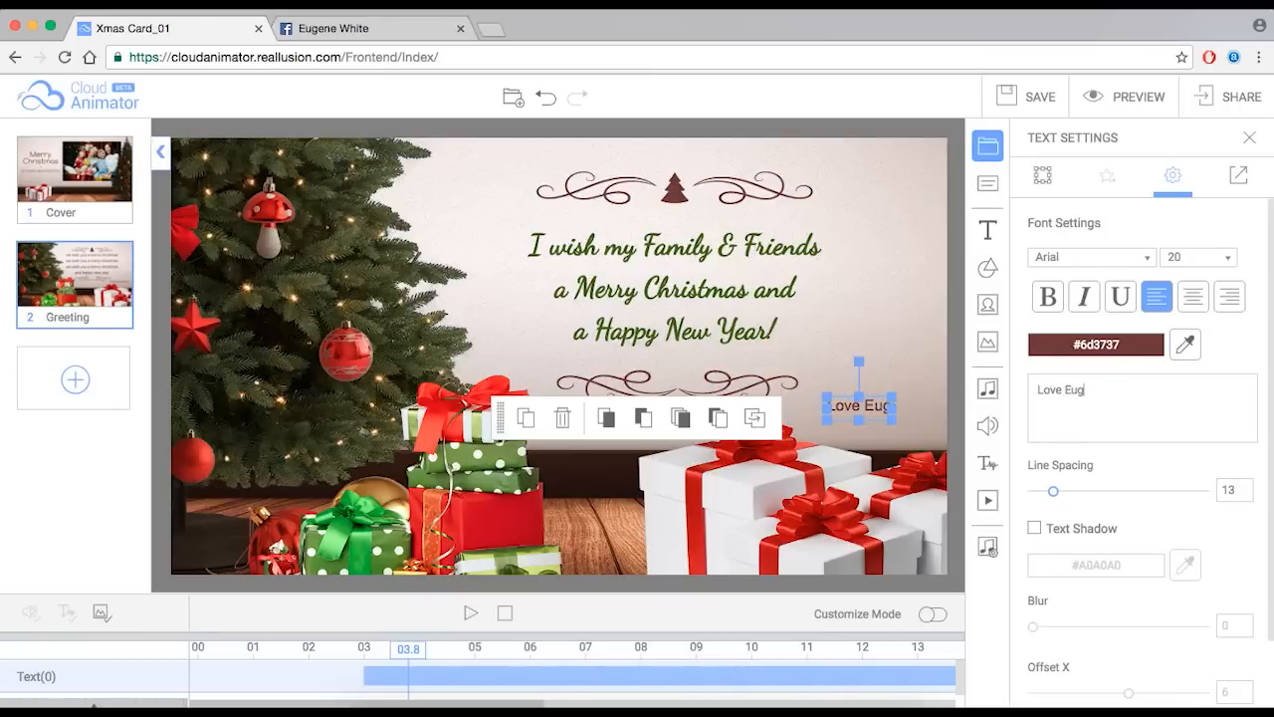
left_click(1085, 348)
left_click_drag(1135, 468, 1154, 500)
left_click(1243, 370)
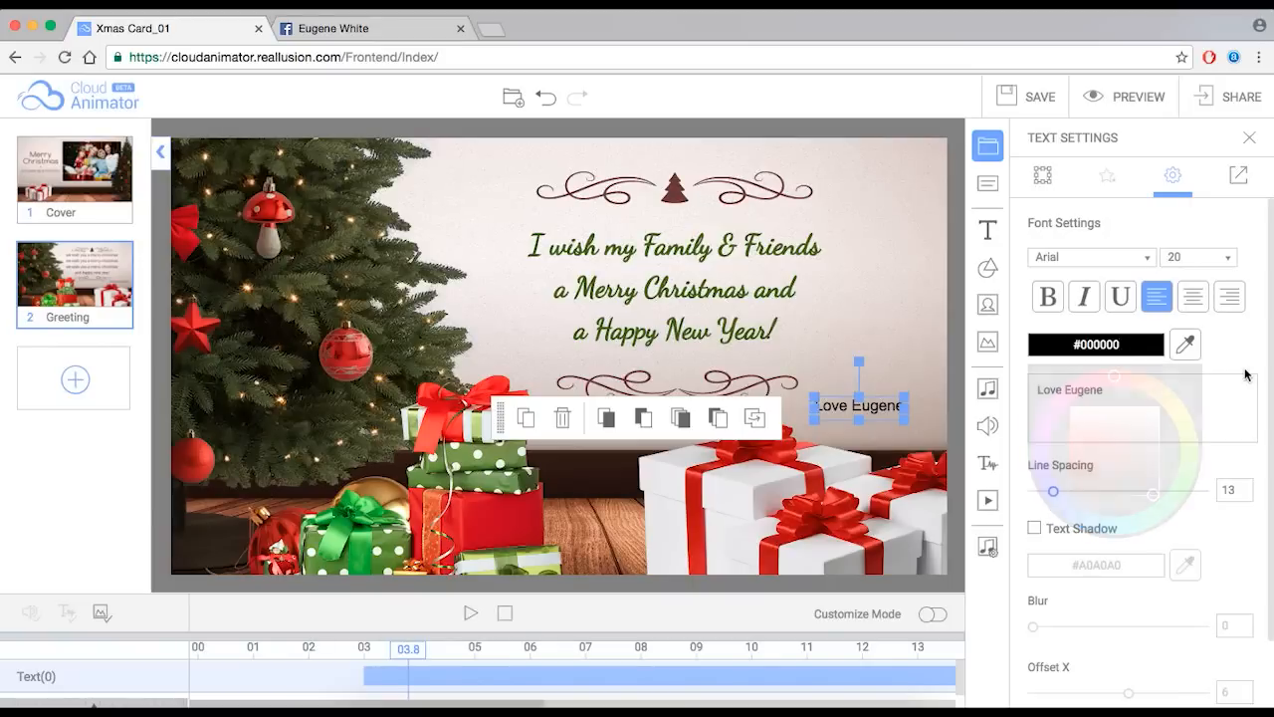
left_click(953, 387)
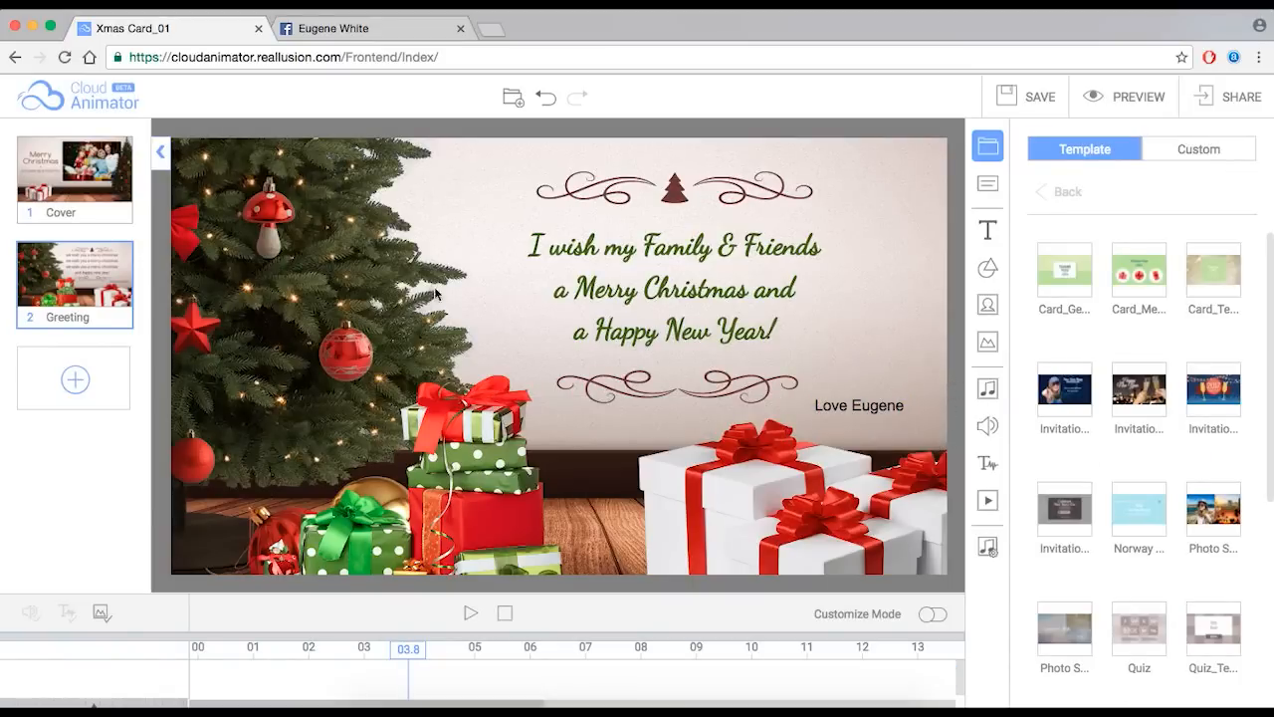
mouse_move(54, 178)
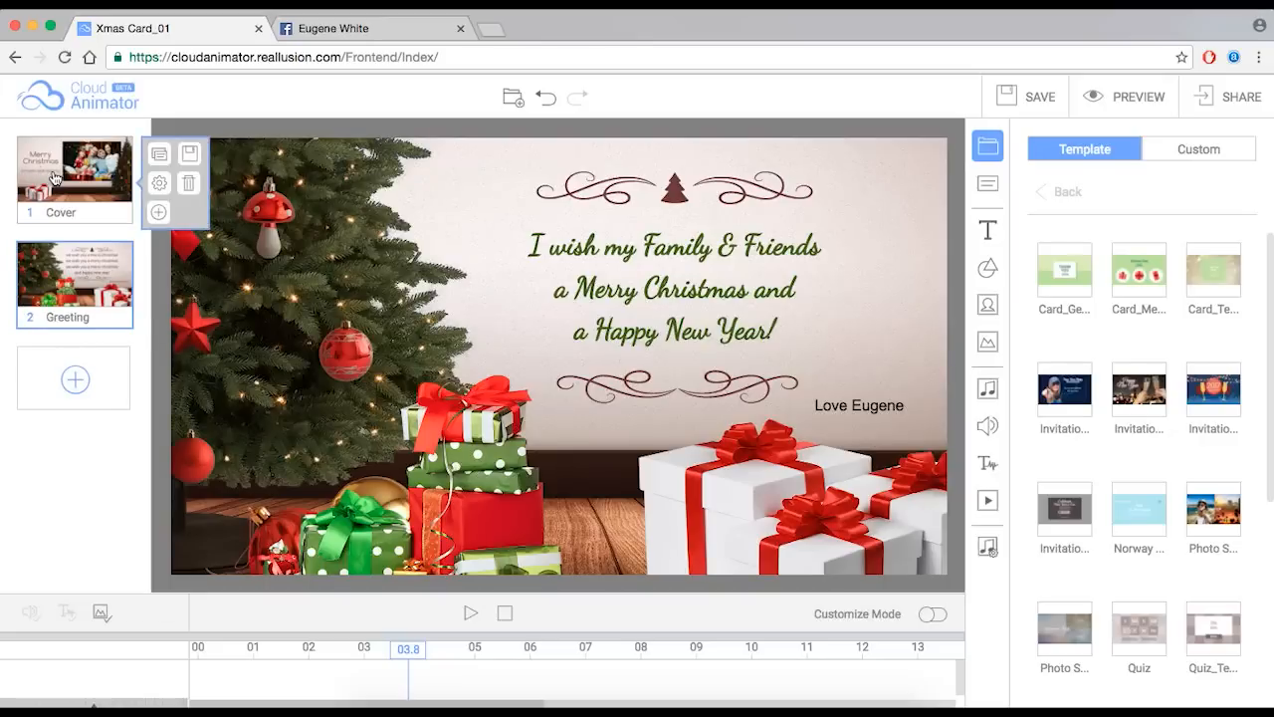
left_click(472, 615)
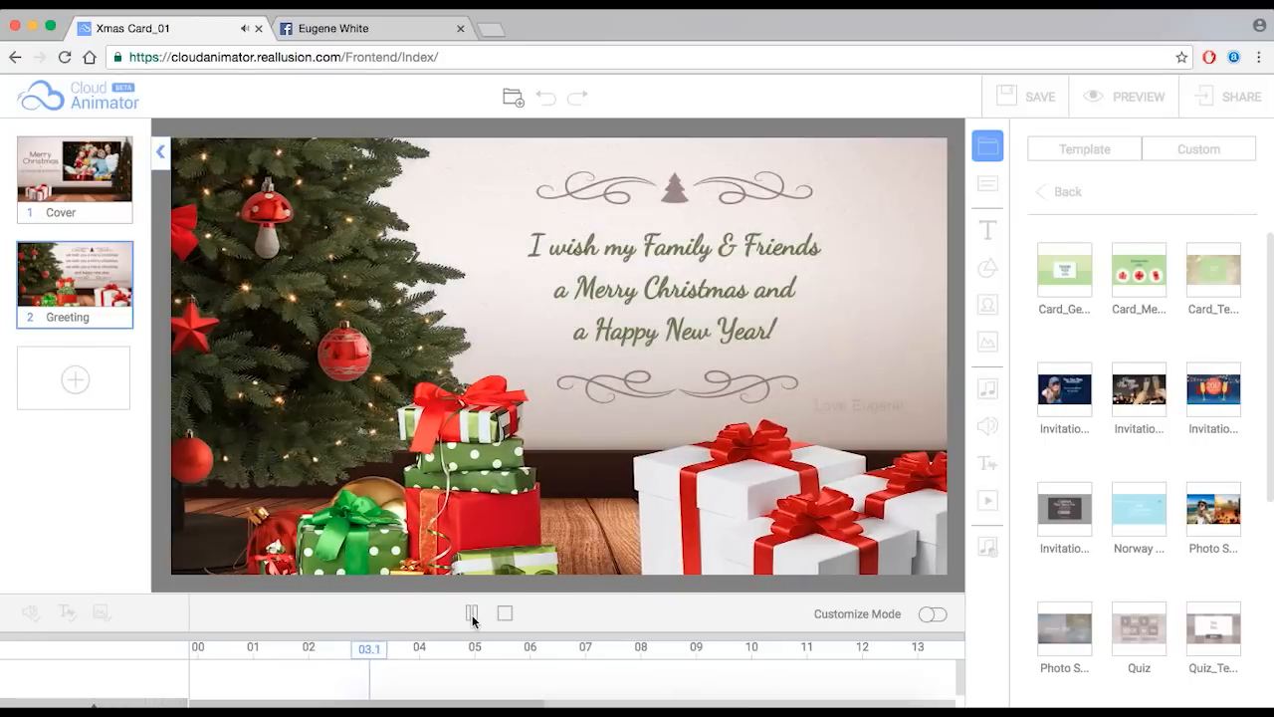
left_click(471, 614)
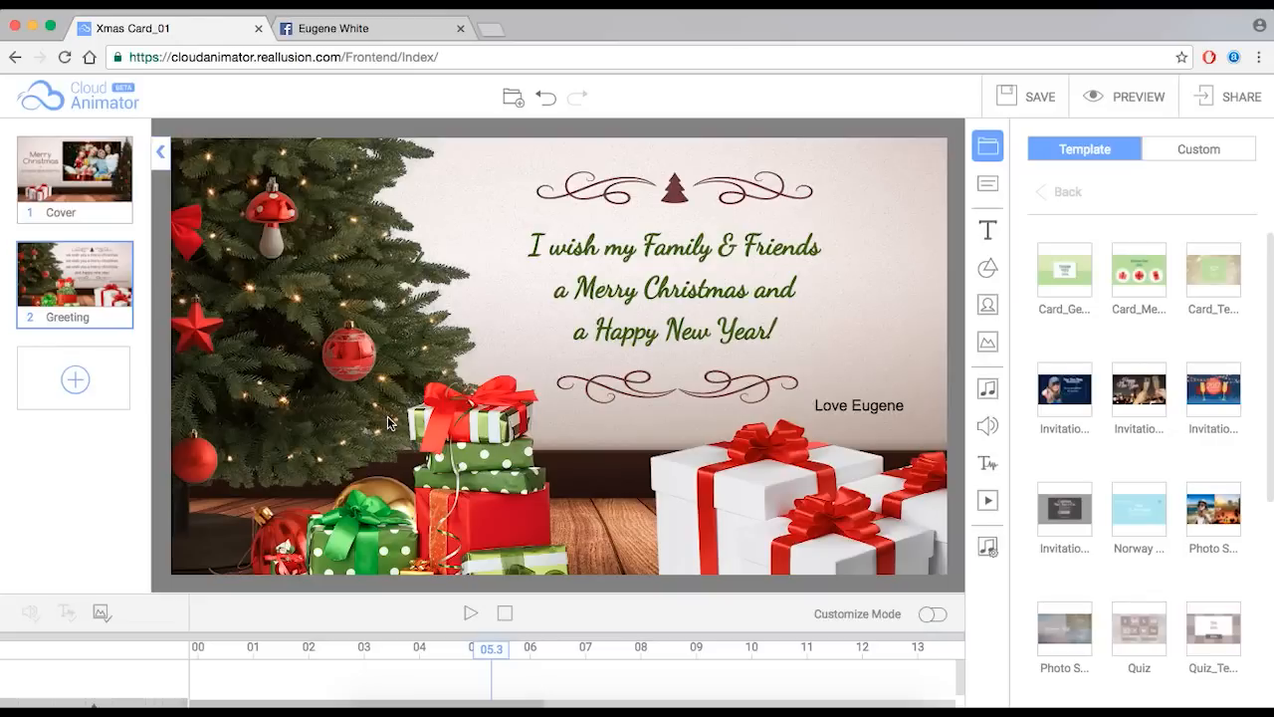
- Add a new third scene and upload Email me.jpg onto its canvas
left_click(79, 386)
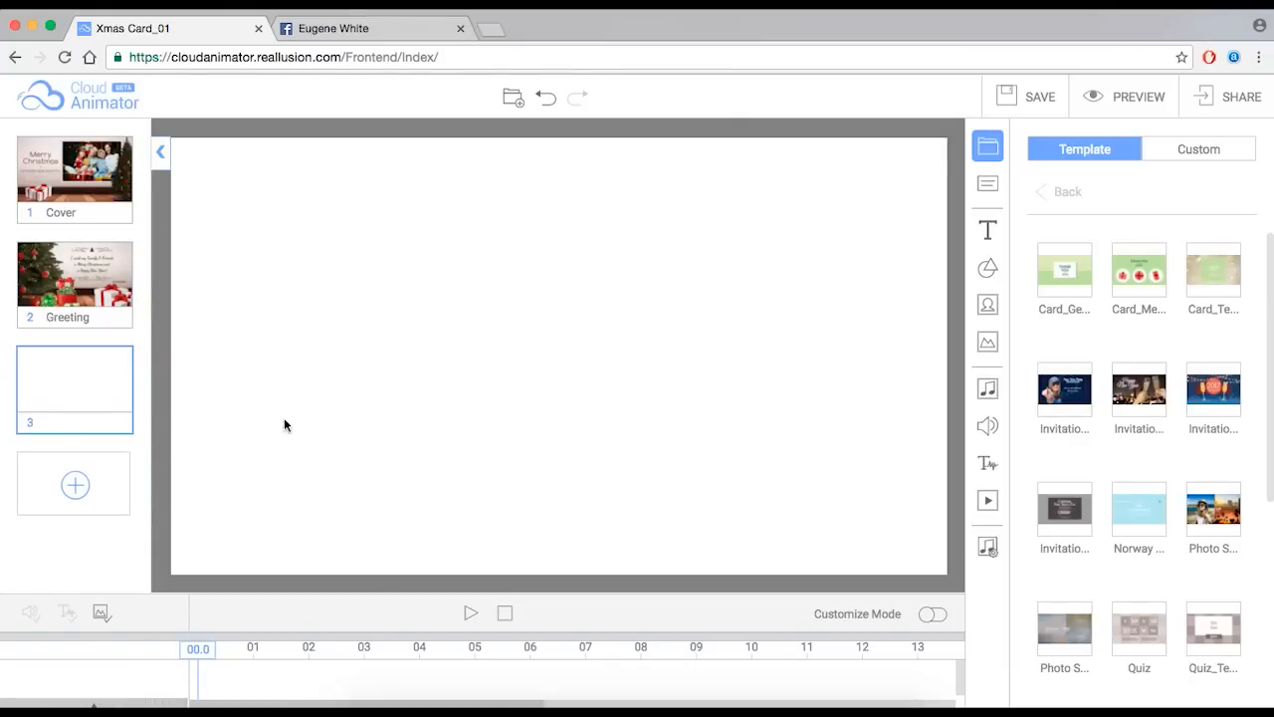
left_click(392, 705)
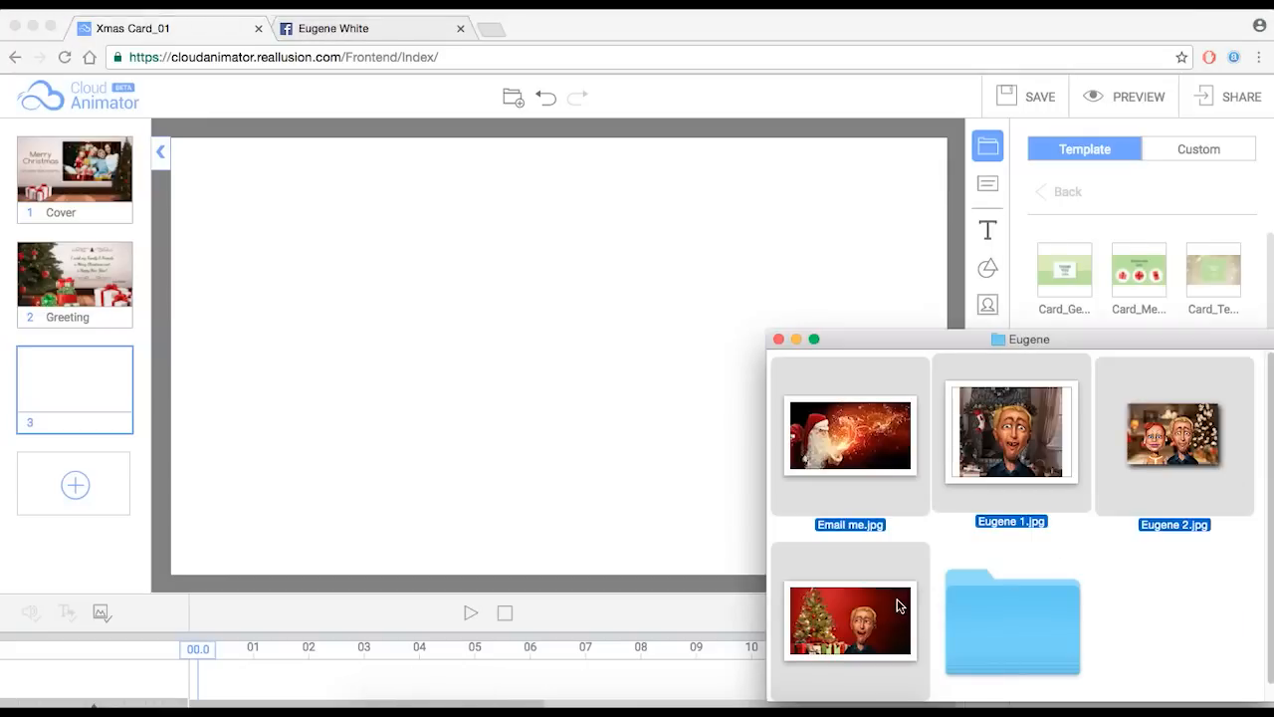
left_click(1217, 617)
left_click_drag(881, 446, 566, 289)
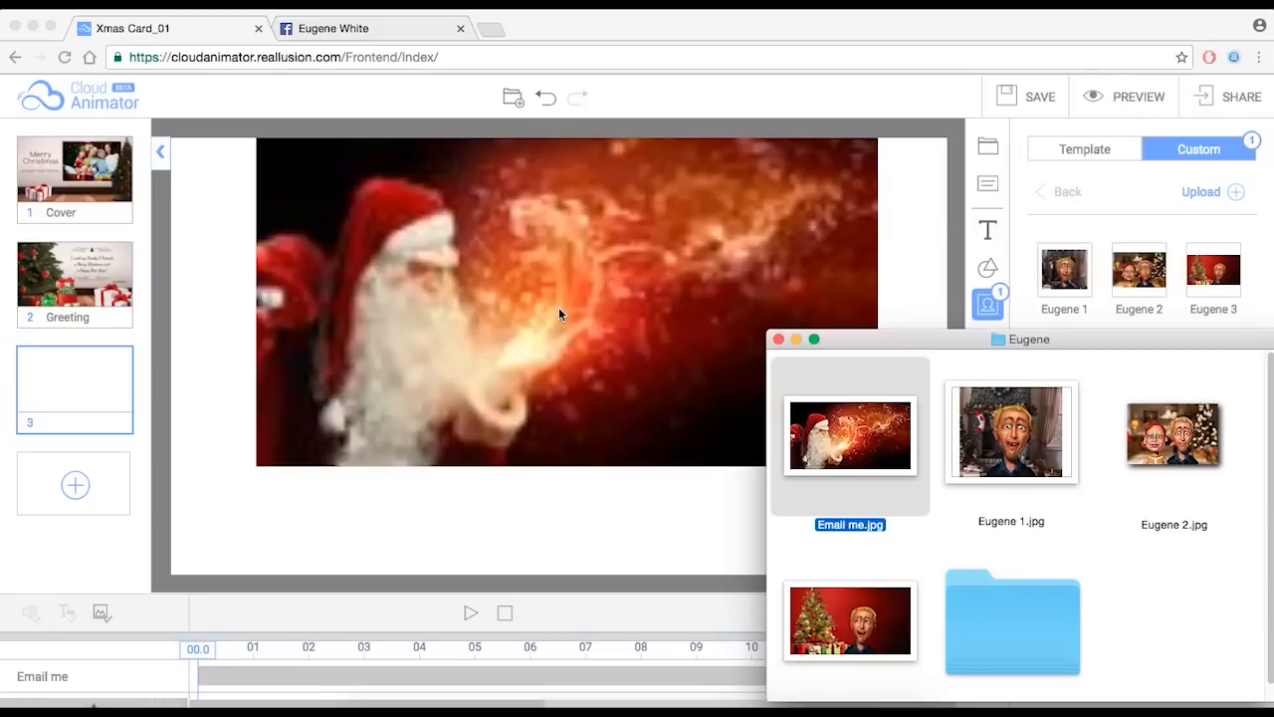
- Position and stretch the Santa image to fill the whole canvas
left_click(558, 314)
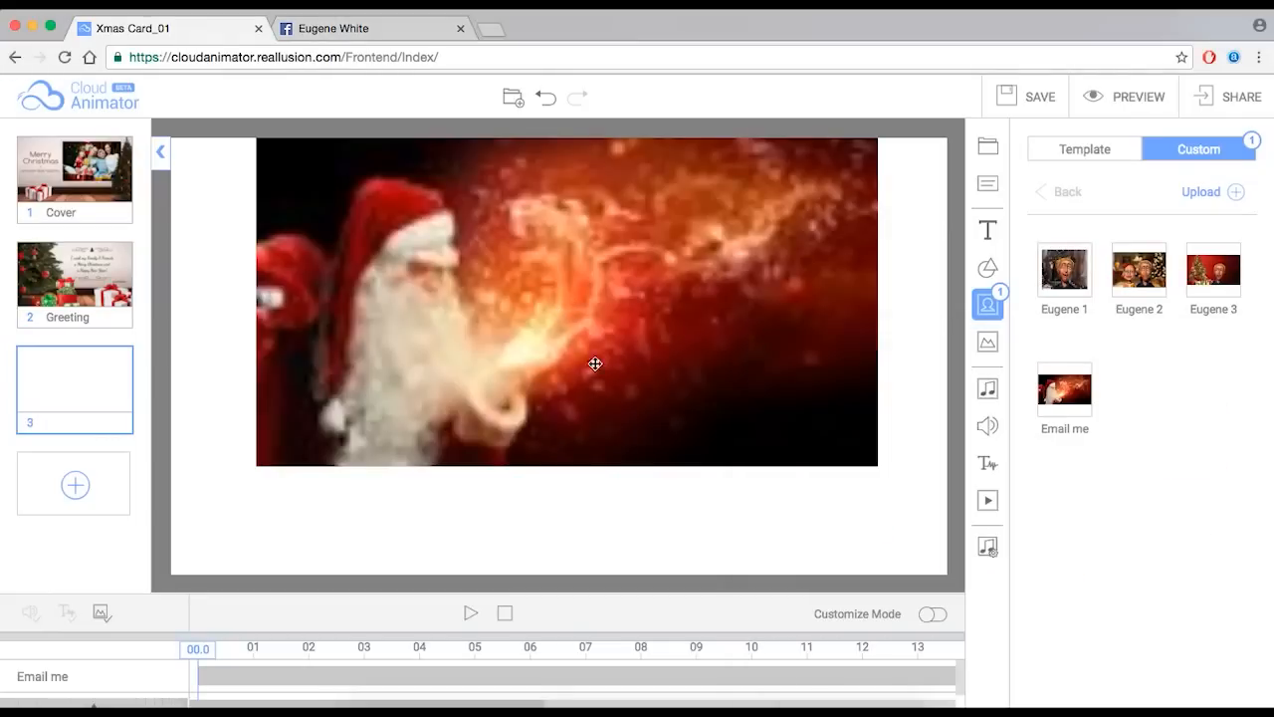
left_click_drag(589, 311, 511, 329)
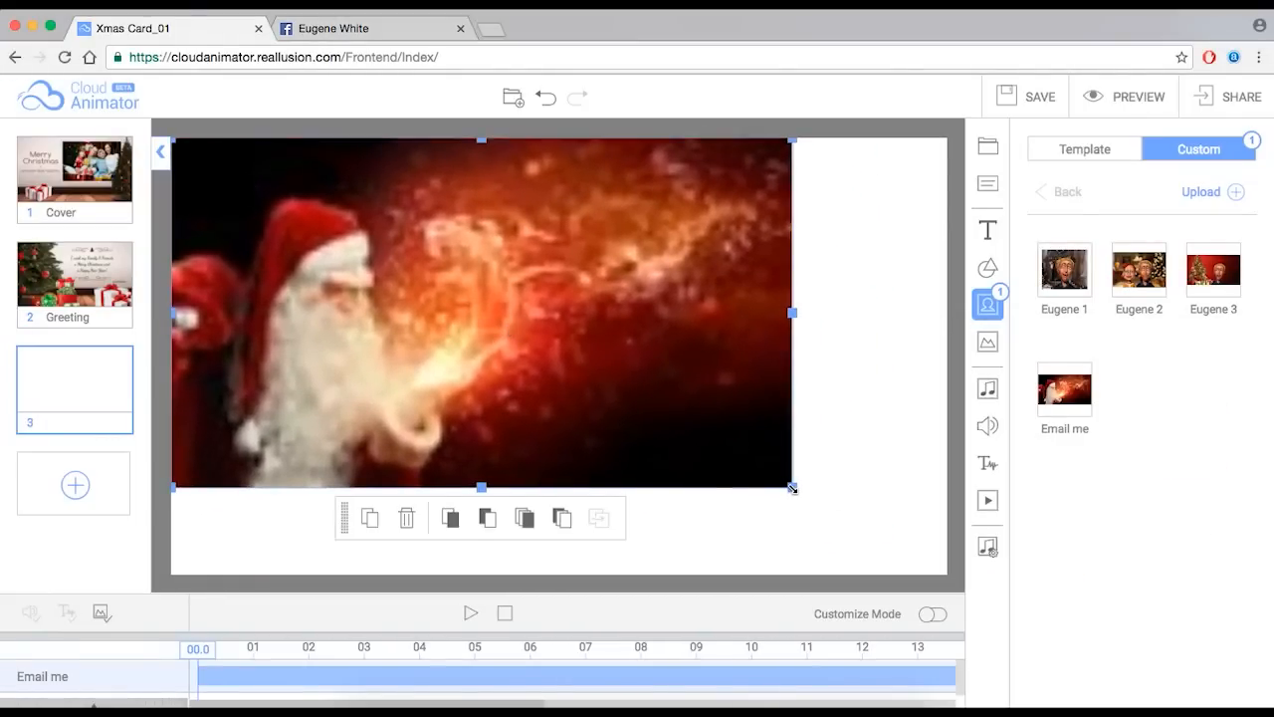
left_click_drag(793, 488, 962, 570)
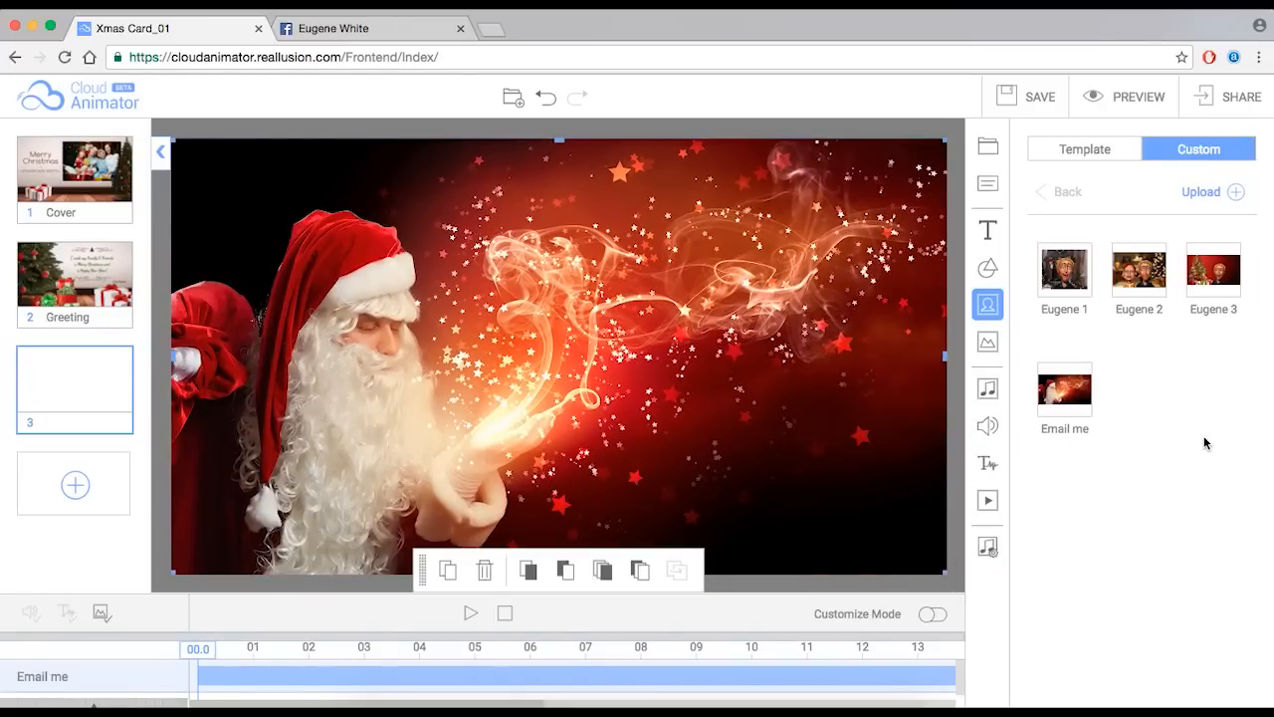
left_click(962, 459)
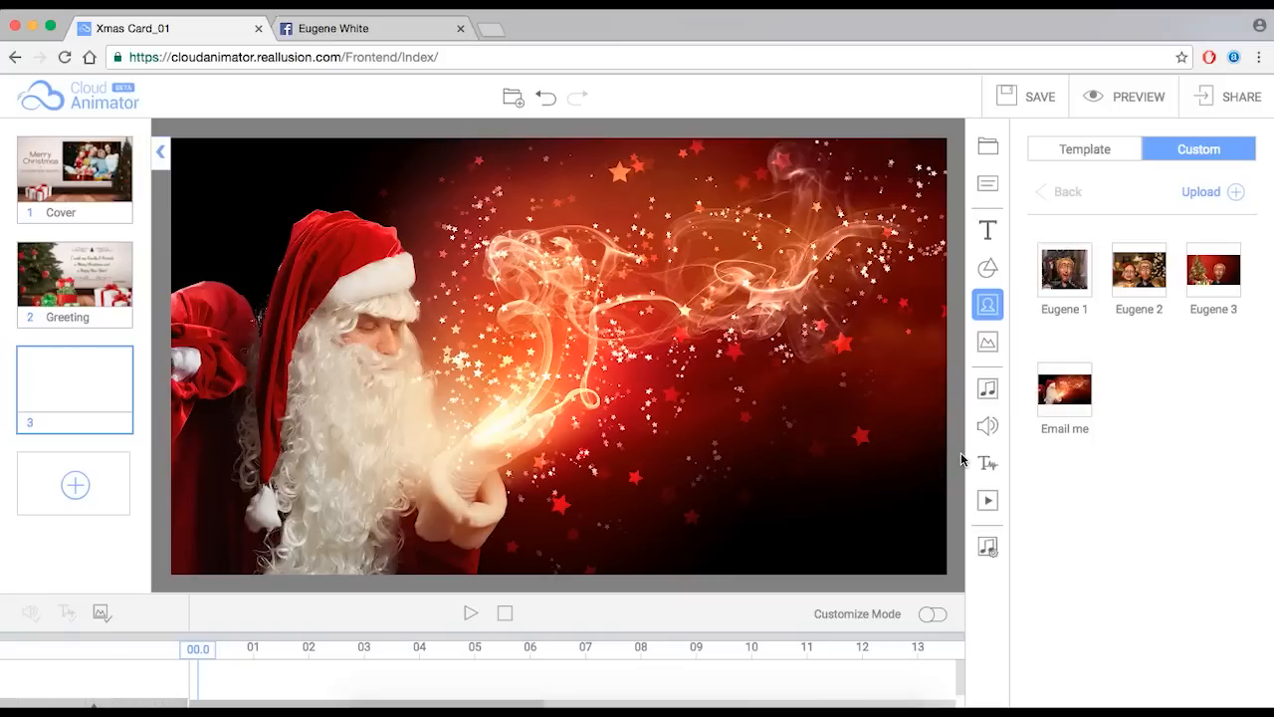
- Add a text object reading 'Email Me' / 'on Christmas Eve' on two lines
left_click(988, 230)
double_click(1079, 398)
left_click(1027, 396)
double_click(1047, 388)
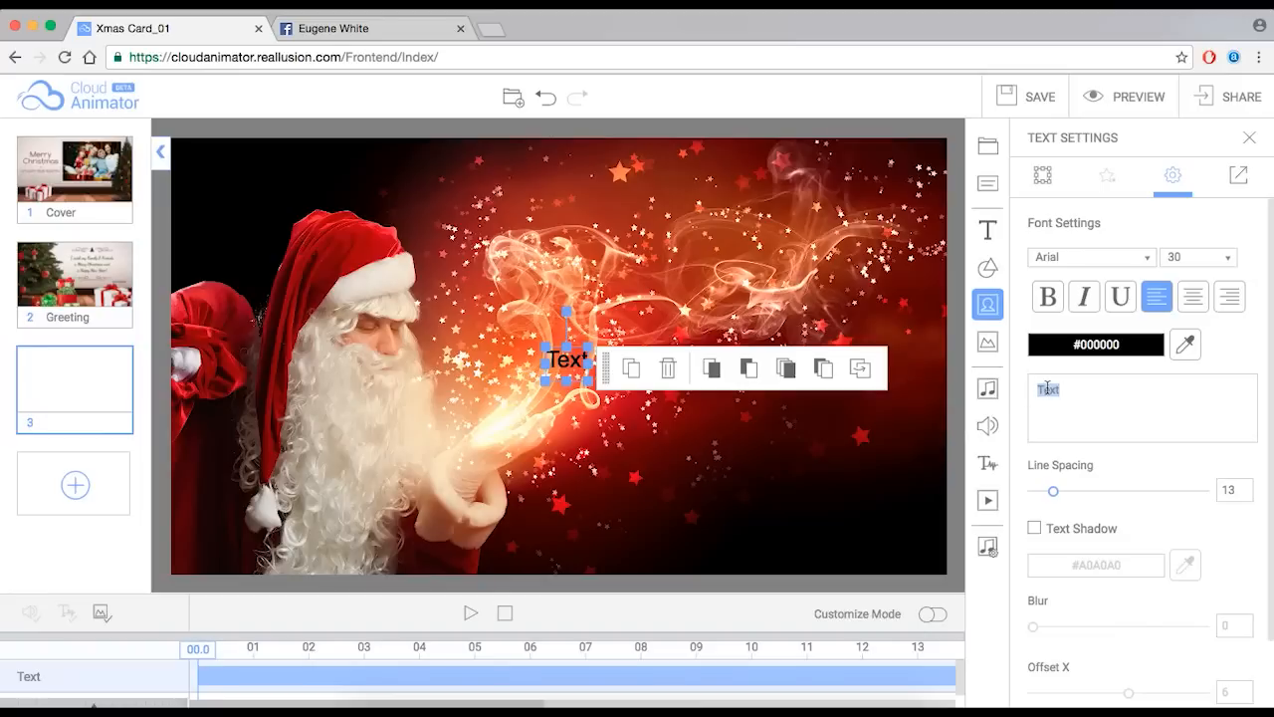
type("Call")
key("BackSpace")
type("Me o")
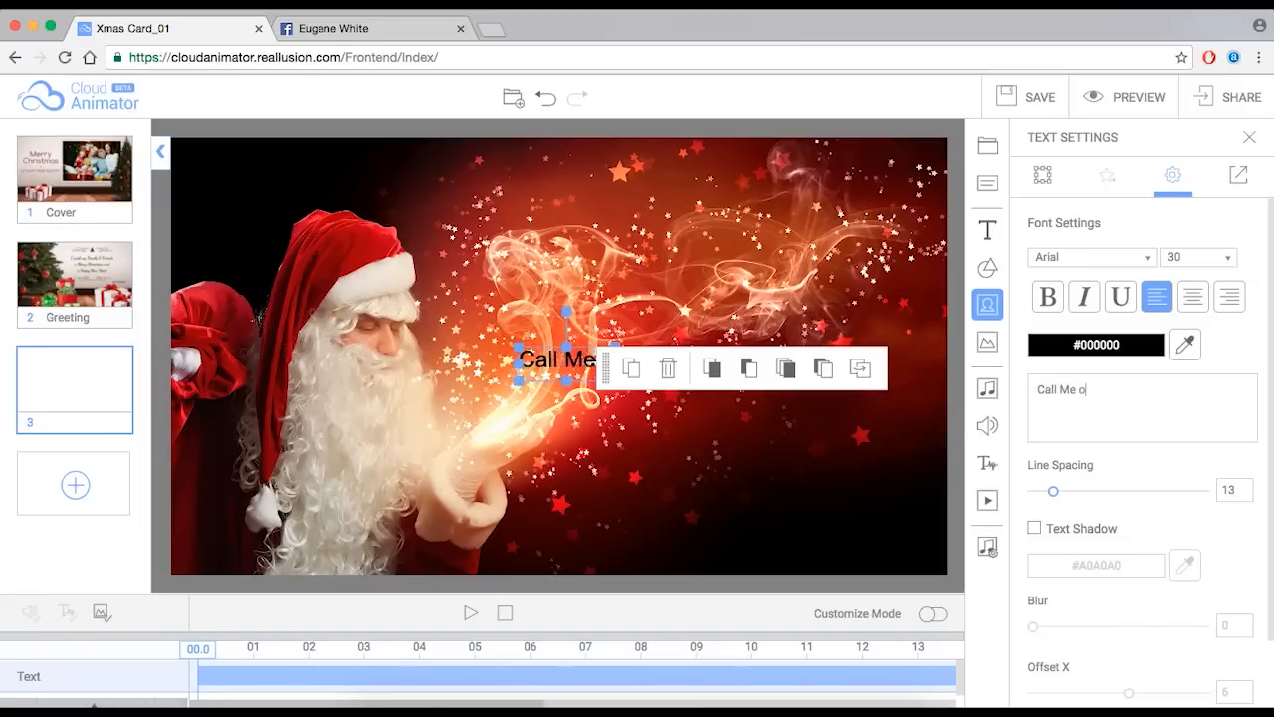
type("n Christmas Eve")
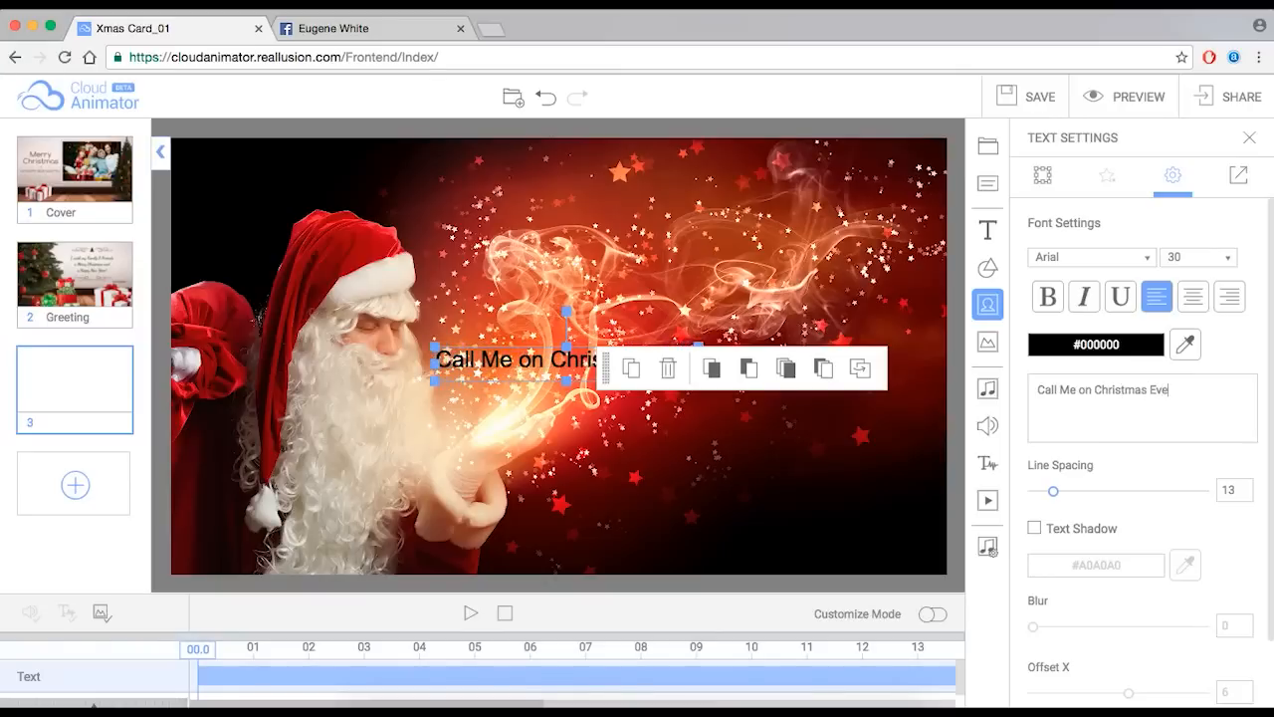
double_click(1042, 390)
type("EMail")
key("BackSpace")
key("BackSpace")
key("BackSpace")
key("BackSpace")
type("mail")
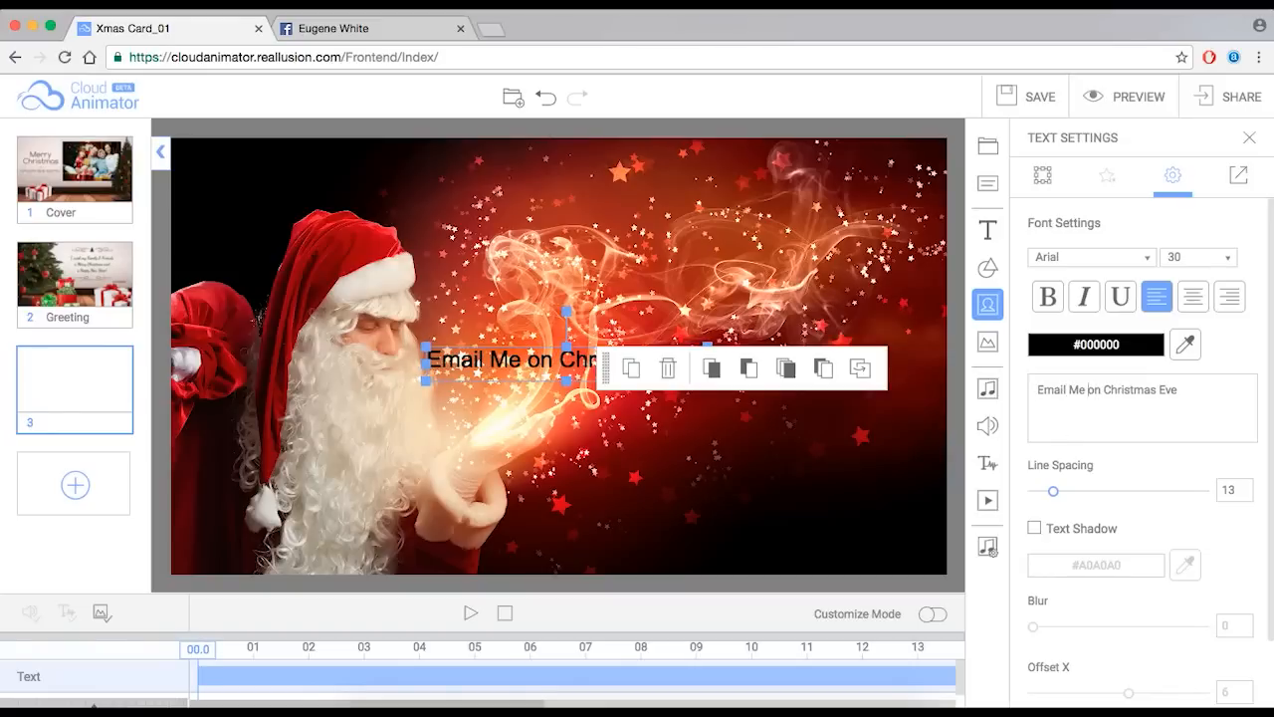
key("Return")
- Make the message text white and move it to the scene's lower right
left_click_drag(535, 386, 636, 395)
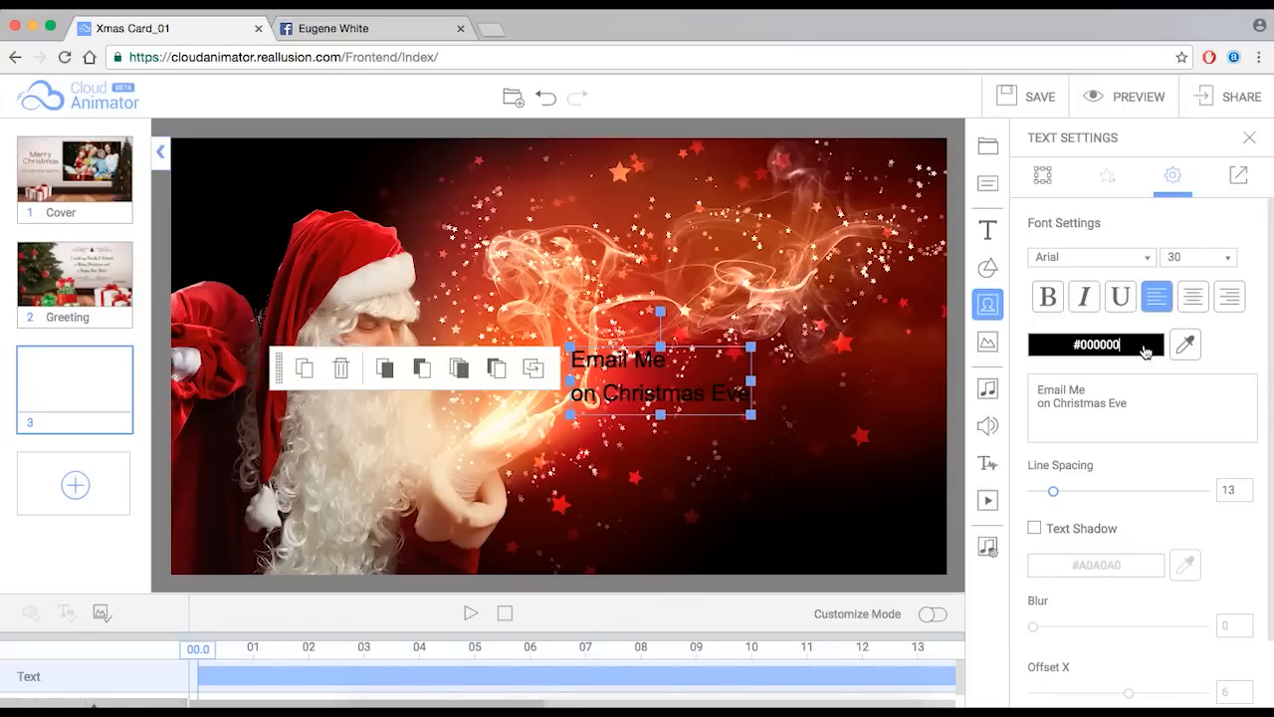
left_click(1145, 348)
mouse_move(1158, 498)
left_mouse_down()
mouse_move(1167, 401)
mouse_move(1166, 427)
left_mouse_up()
left_click_drag(1153, 494, 1155, 405)
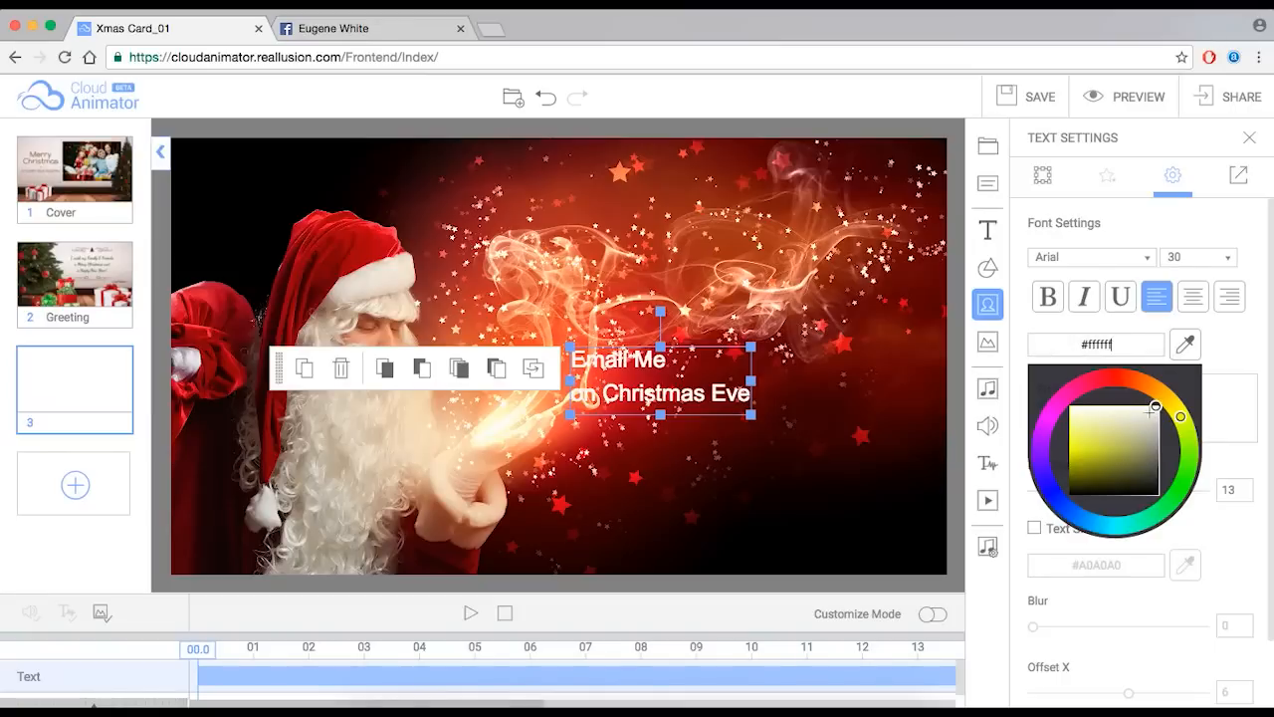
left_click_drag(714, 413, 788, 535)
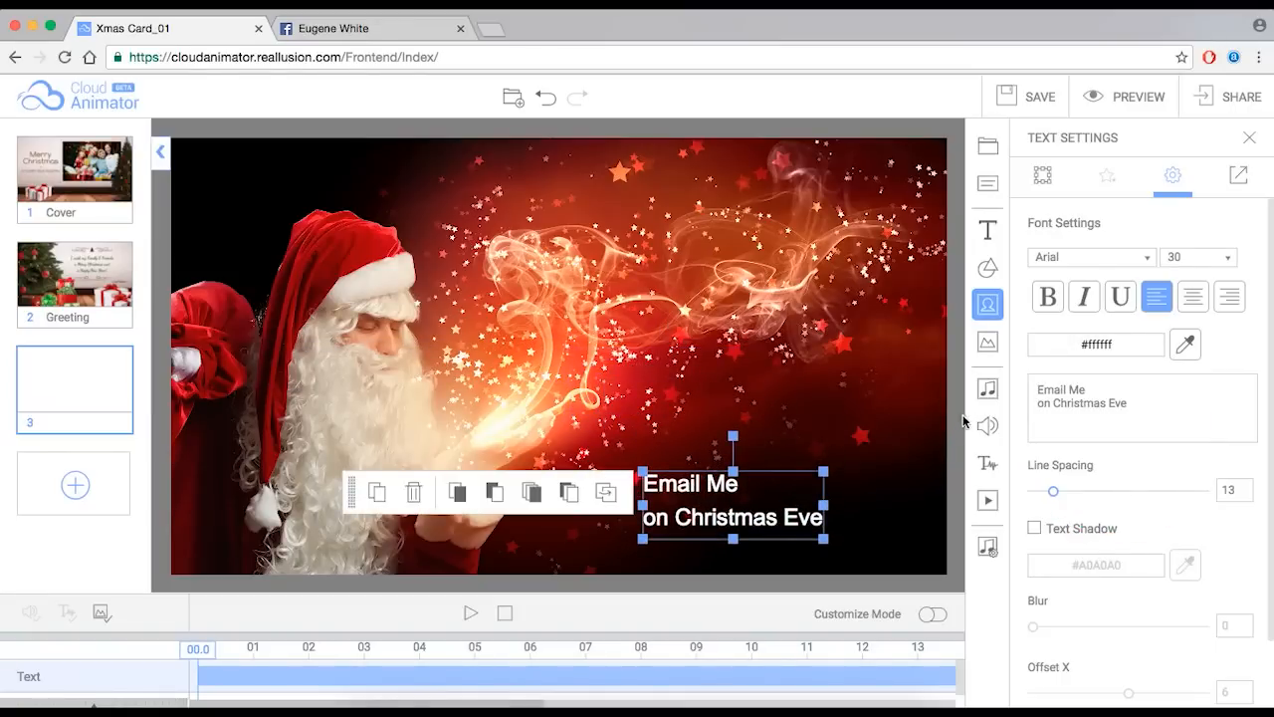
- Change the message font to Dancing Script
left_click(1143, 261)
scroll(1132, 320, "down", 5)
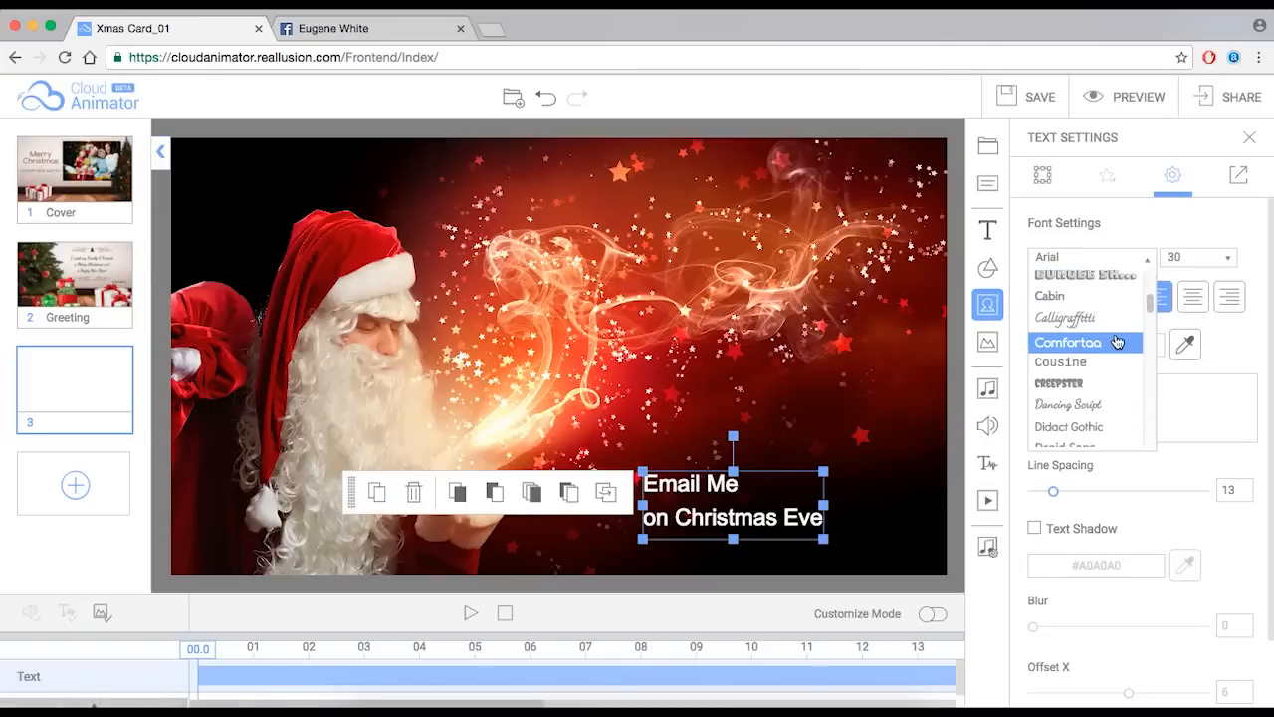
left_click(1102, 377)
- Enlarge the message, tuck it into the lower right, and set line spacing to 9
left_click_drag(797, 491, 915, 403)
left_click_drag(900, 499, 876, 525)
left_click_drag(909, 450, 932, 438)
left_click_drag(902, 502, 892, 504)
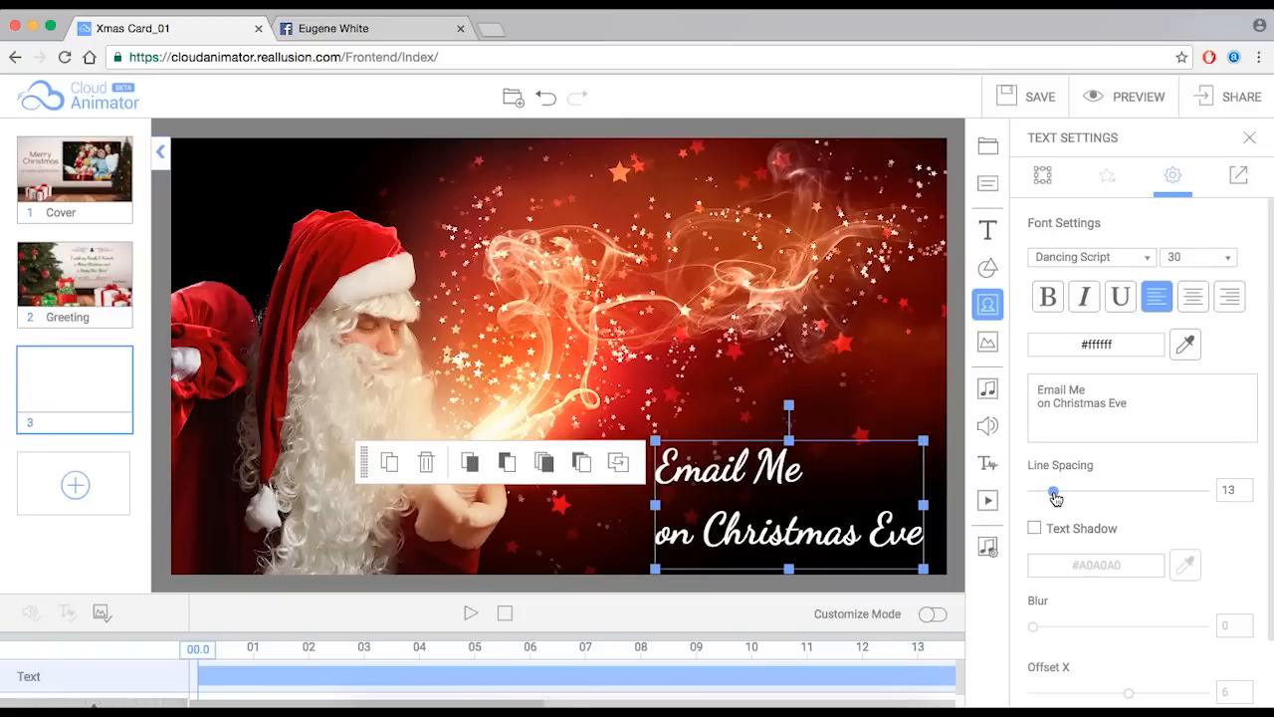
mouse_move(1055, 497)
left_mouse_down()
mouse_move(1117, 492)
mouse_move(1047, 492)
left_mouse_up()
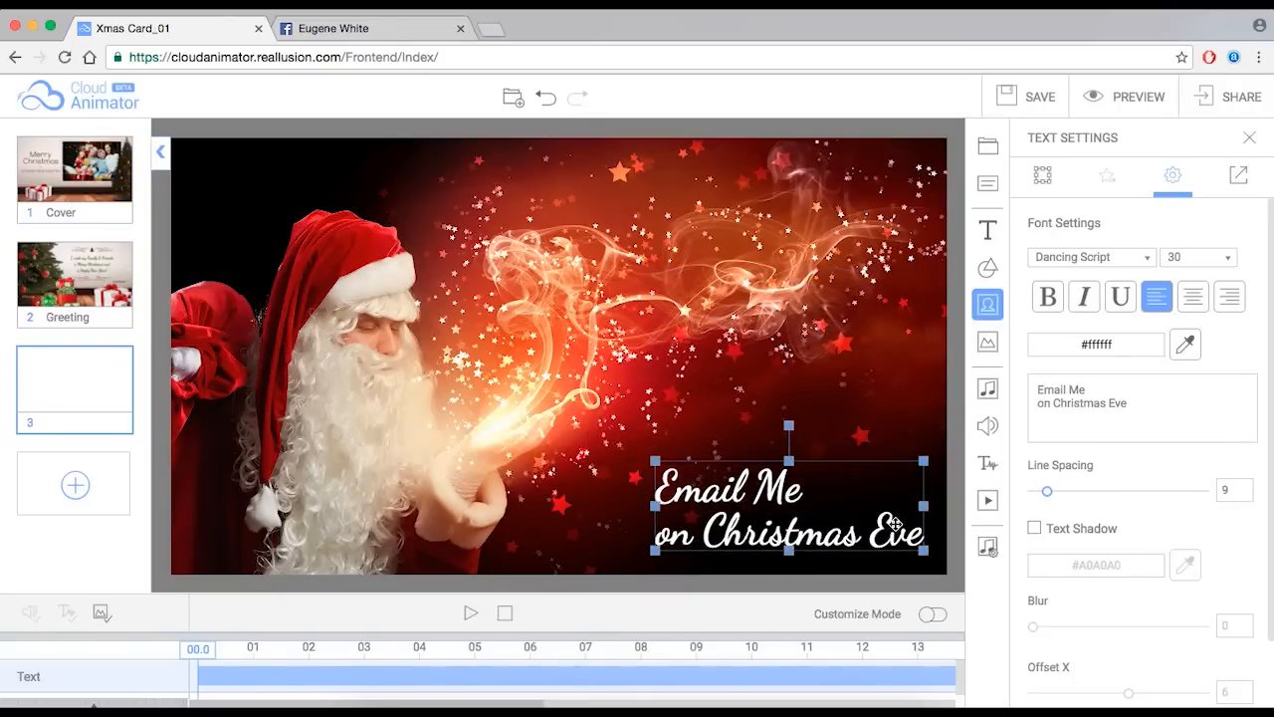
- Give the message a grey #A0A0A0 shadow with blur 2, offset X 2, offset Y 3
scroll(1265, 423, "down", 2)
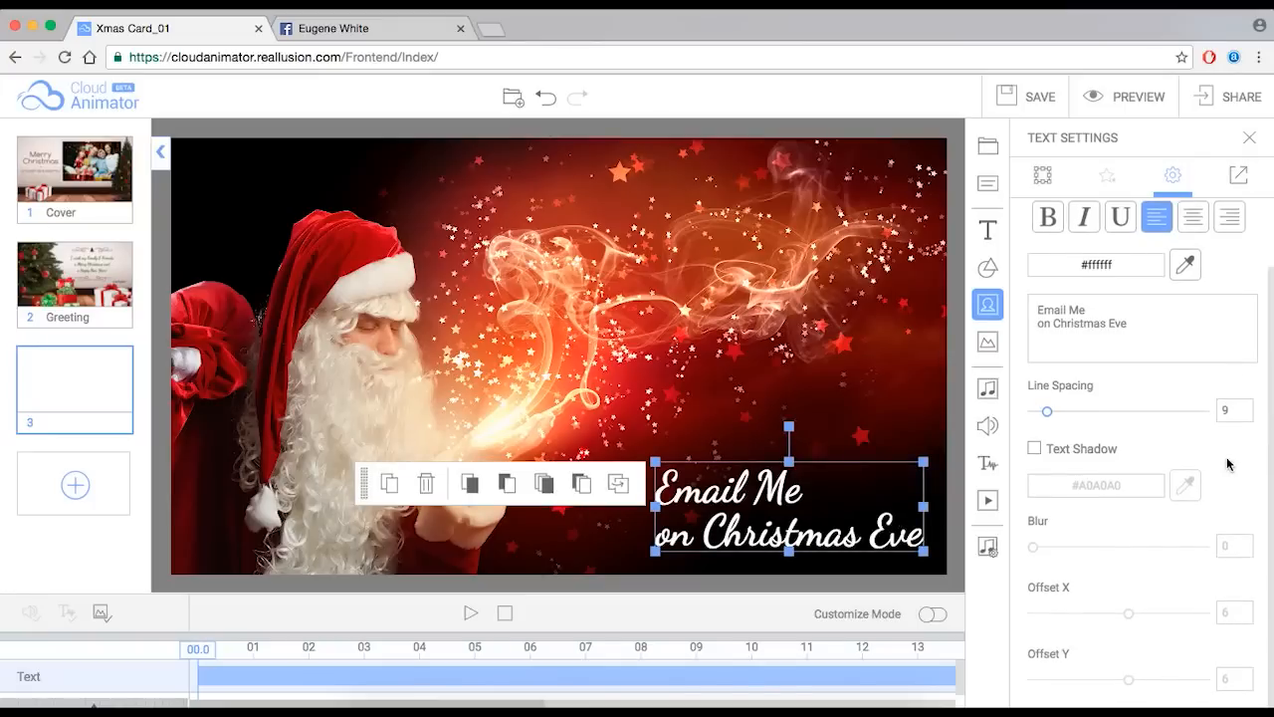
left_click(1036, 453)
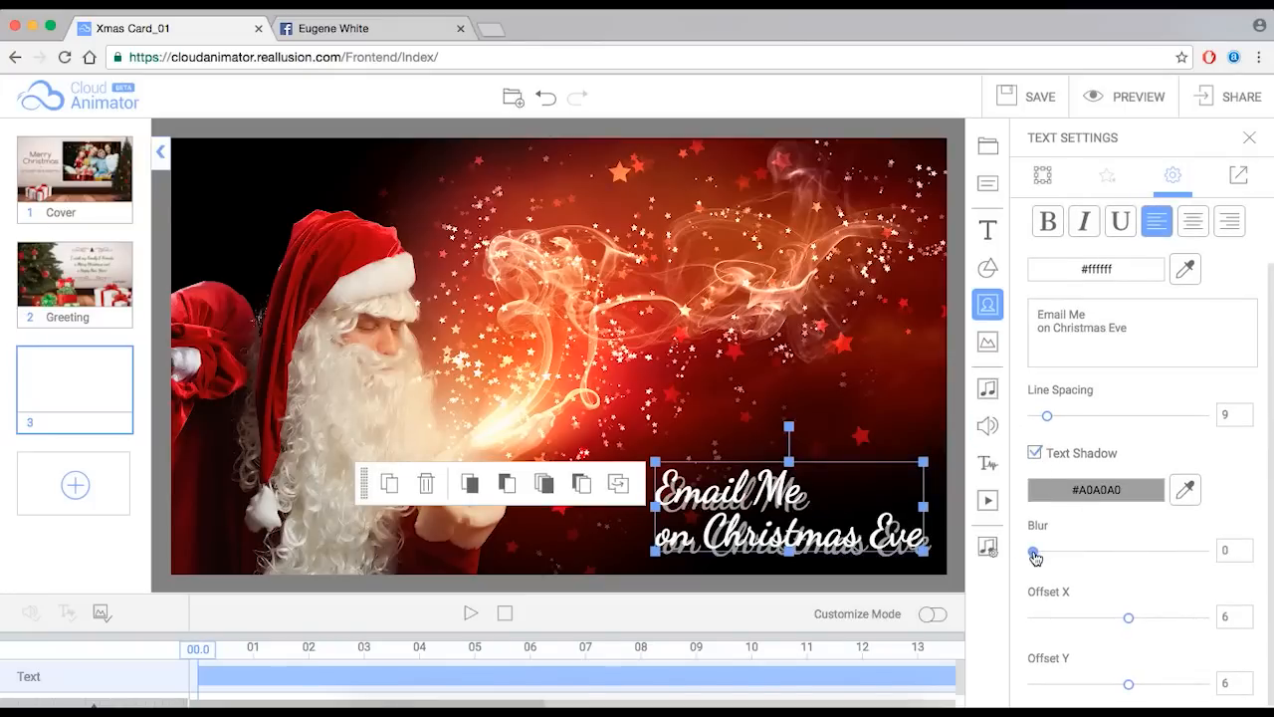
left_click_drag(1034, 554, 1051, 554)
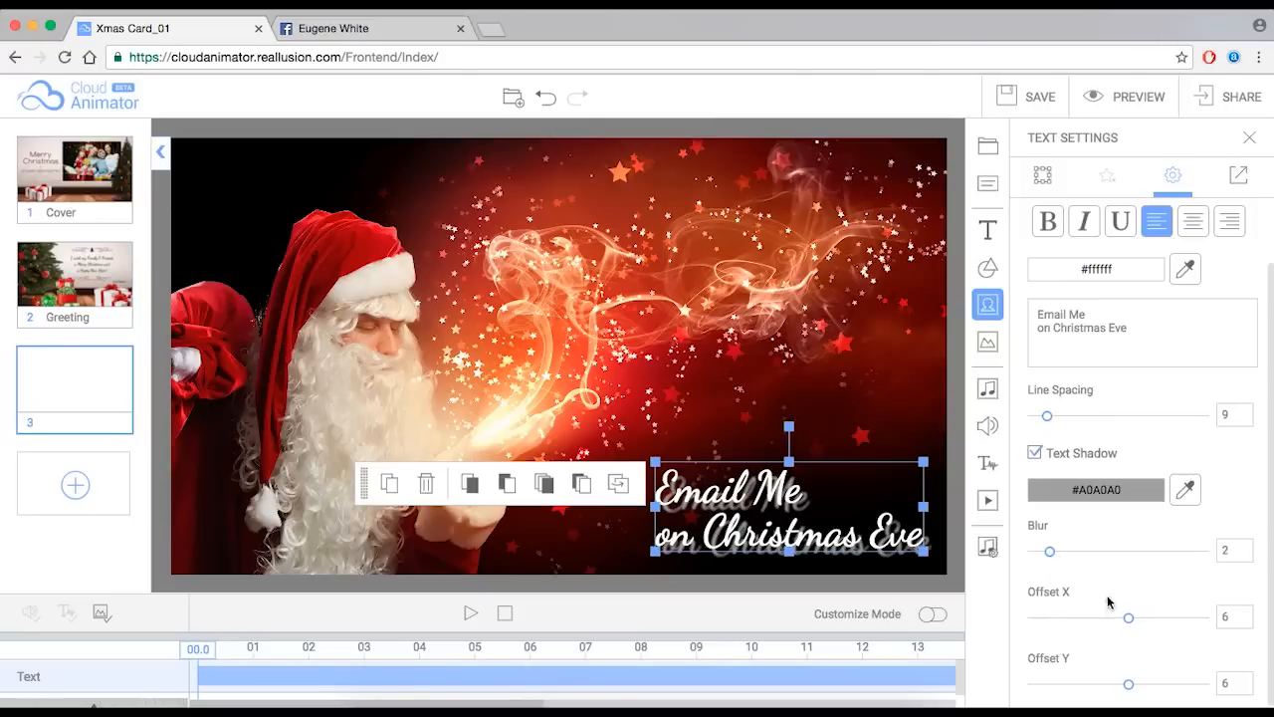
left_click_drag(1132, 622, 1124, 623)
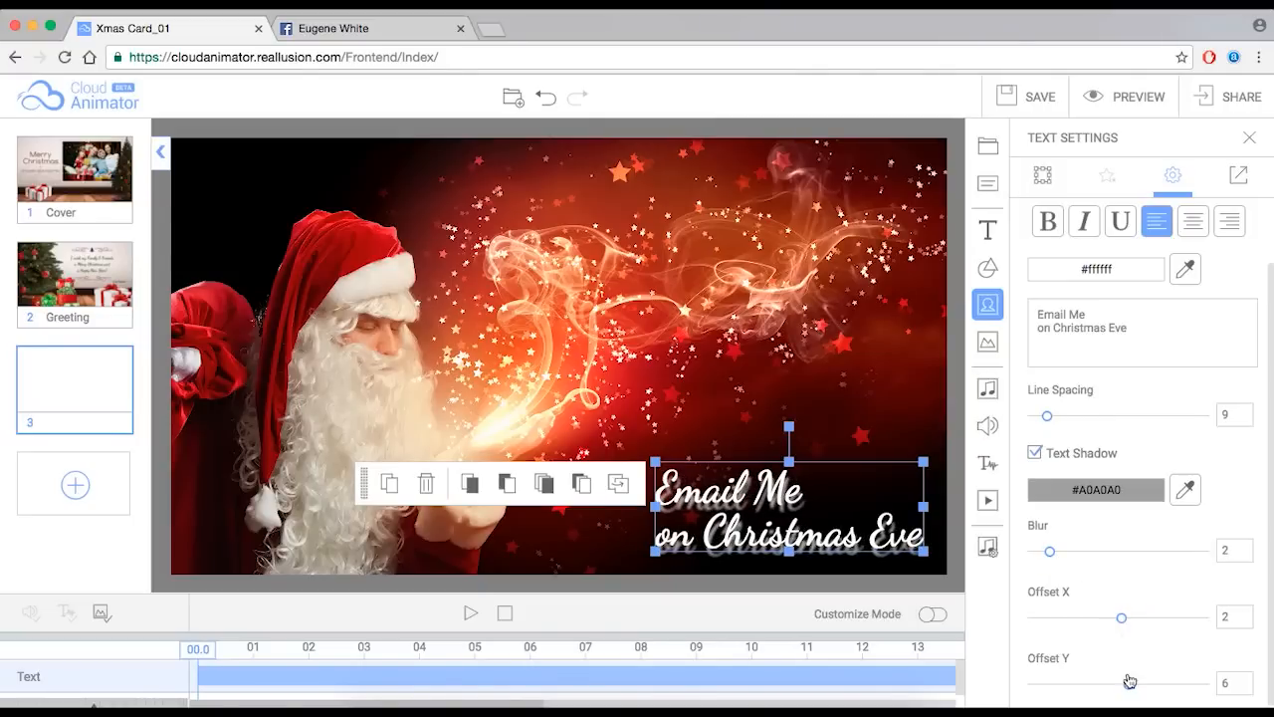
left_click_drag(1130, 689, 1126, 690)
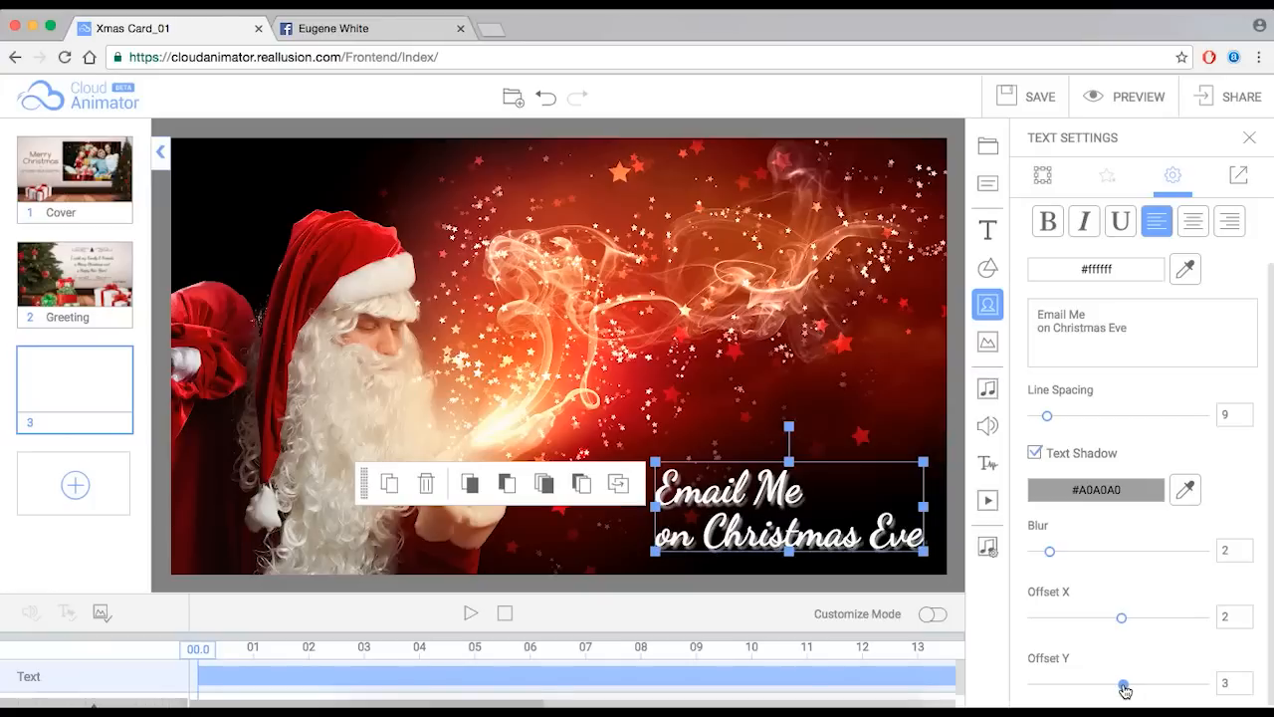
- Enlarge the caption slightly and reposition it in the lower right
left_click_drag(889, 527, 889, 534)
left_click_drag(653, 469, 615, 446)
mouse_move(757, 492)
left_mouse_down()
mouse_move(769, 494)
mouse_move(758, 487)
left_mouse_up()
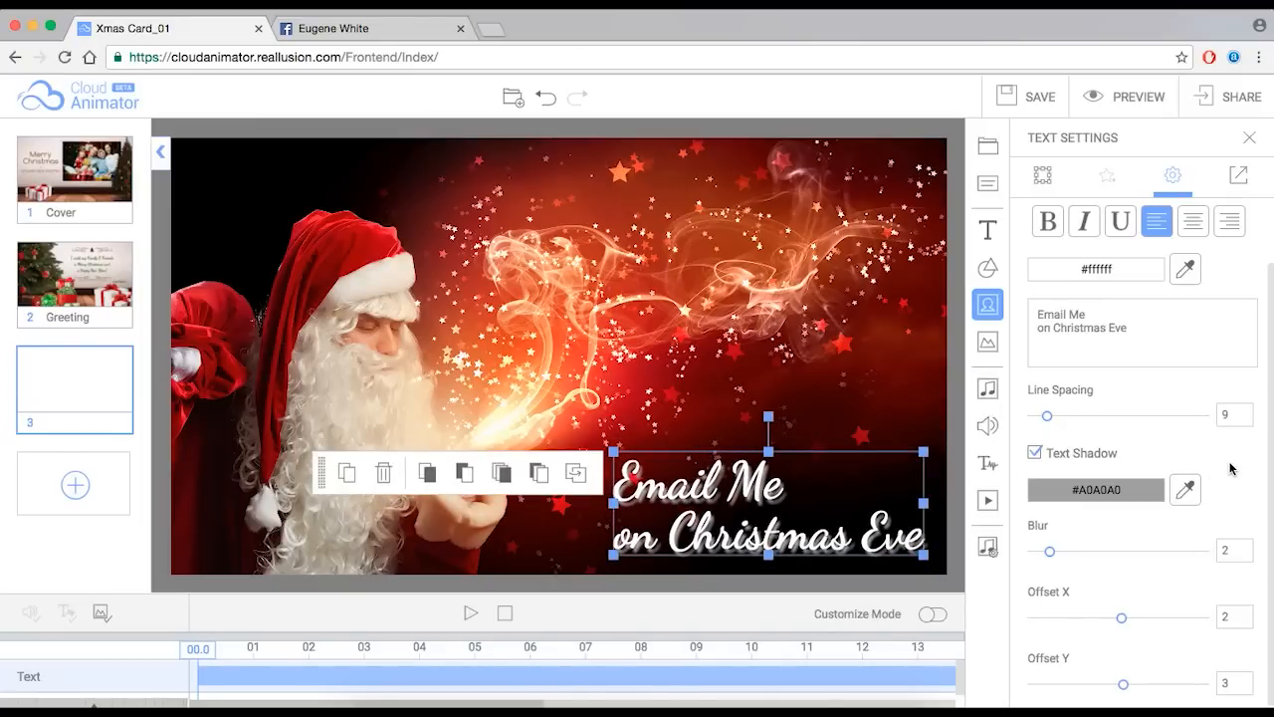
- Deselect the 'Email Me / on Christmas Eve' caption to finish editing it
left_click(960, 544)
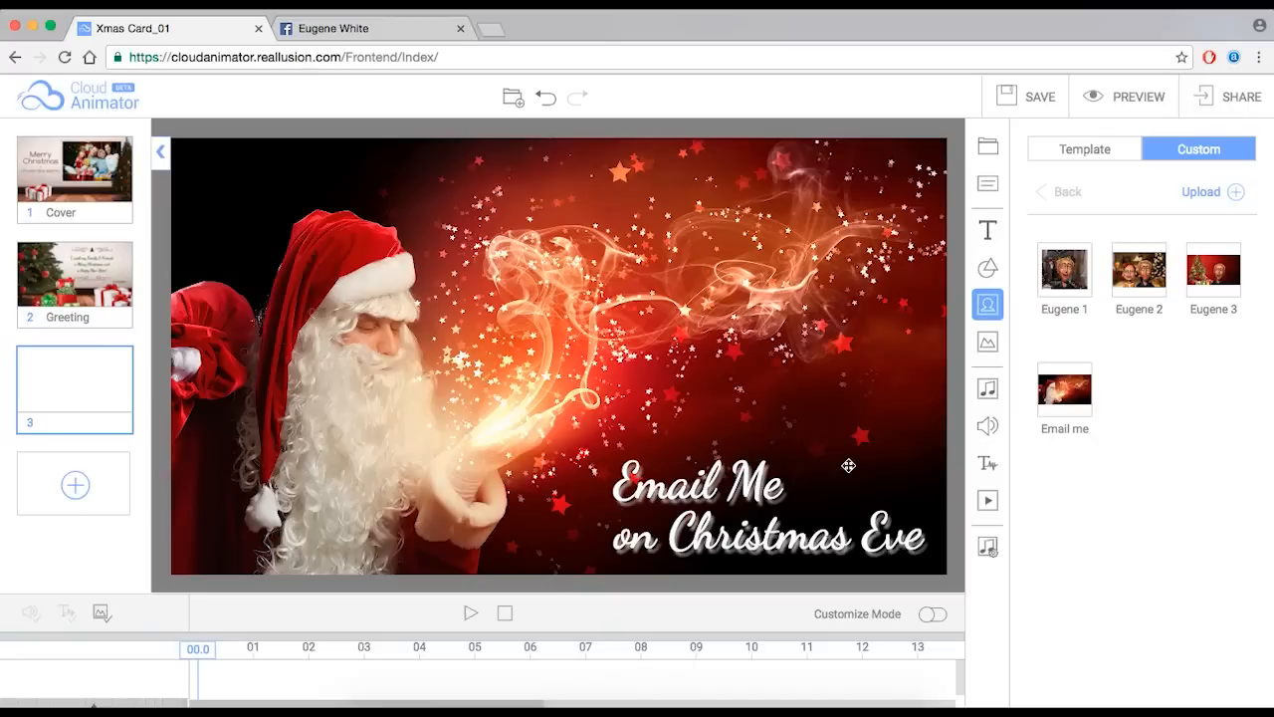
- Browse the Buttons and Callouts shape template folders
left_click(991, 271)
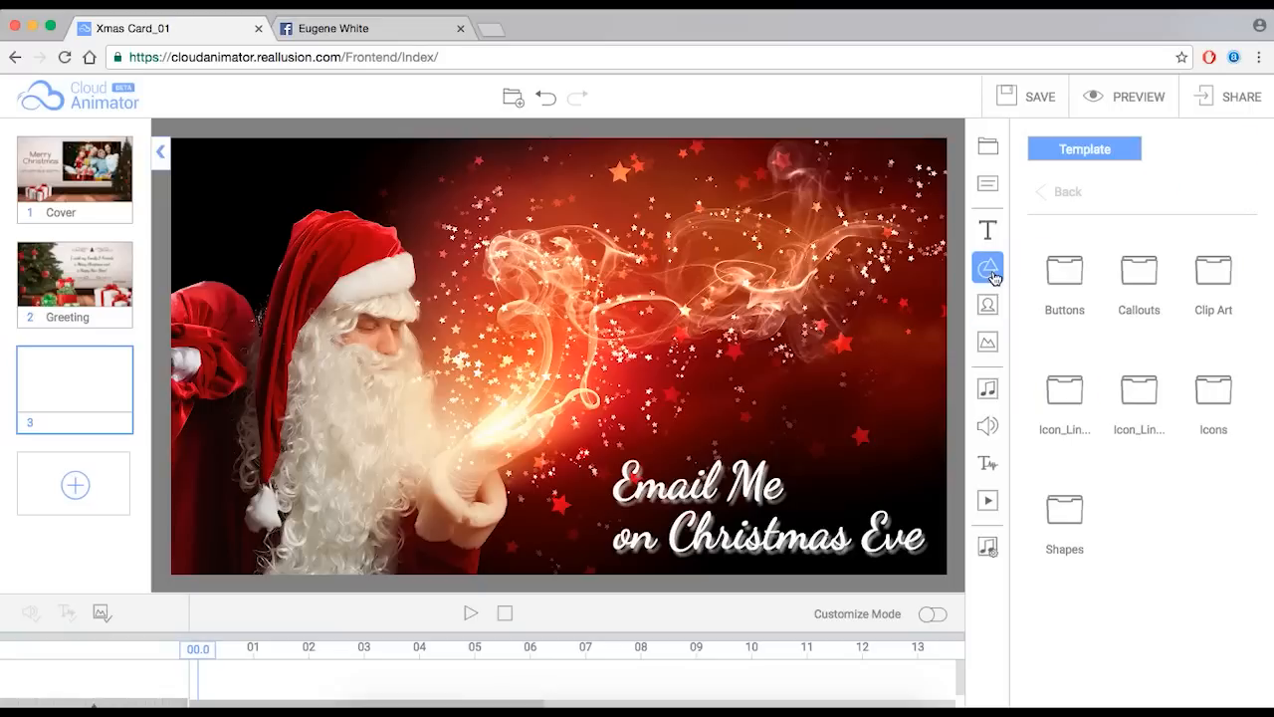
left_click(1075, 272)
scroll(1184, 518, "down", 2)
scroll(1179, 528, "up", 2)
left_click(1058, 191)
left_click(1140, 271)
scroll(1146, 418, "down", 1)
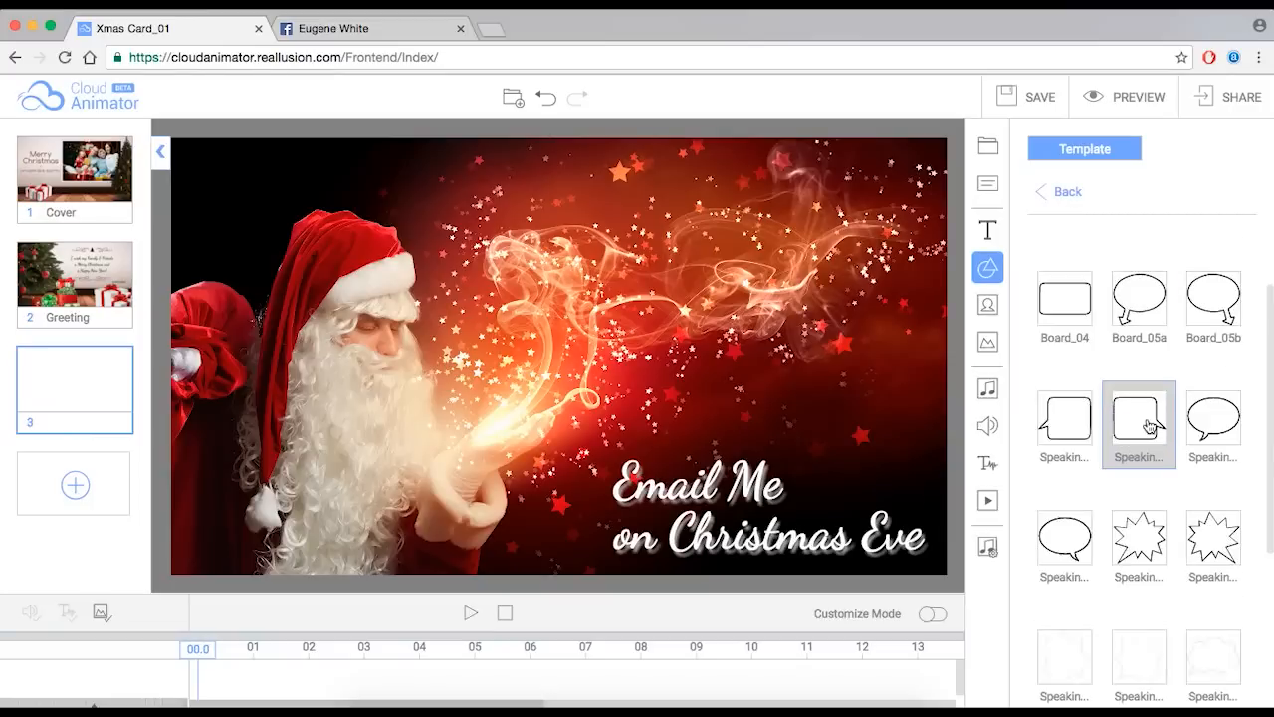
scroll(1145, 418, "up", 1)
left_click(1058, 191)
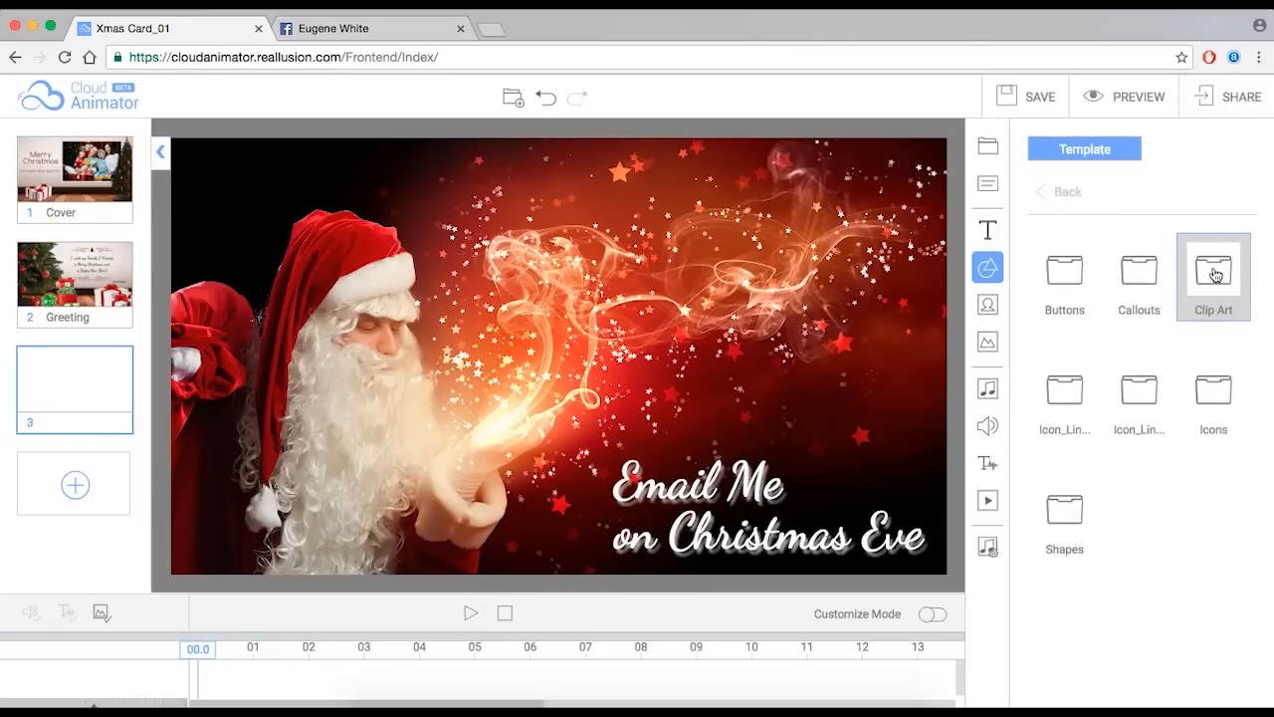
- Browse the Clip Art, Icon_Line and Shapes template folders
left_click(1201, 284)
scroll(1194, 397, "down", 3)
scroll(1194, 398, "up", 3)
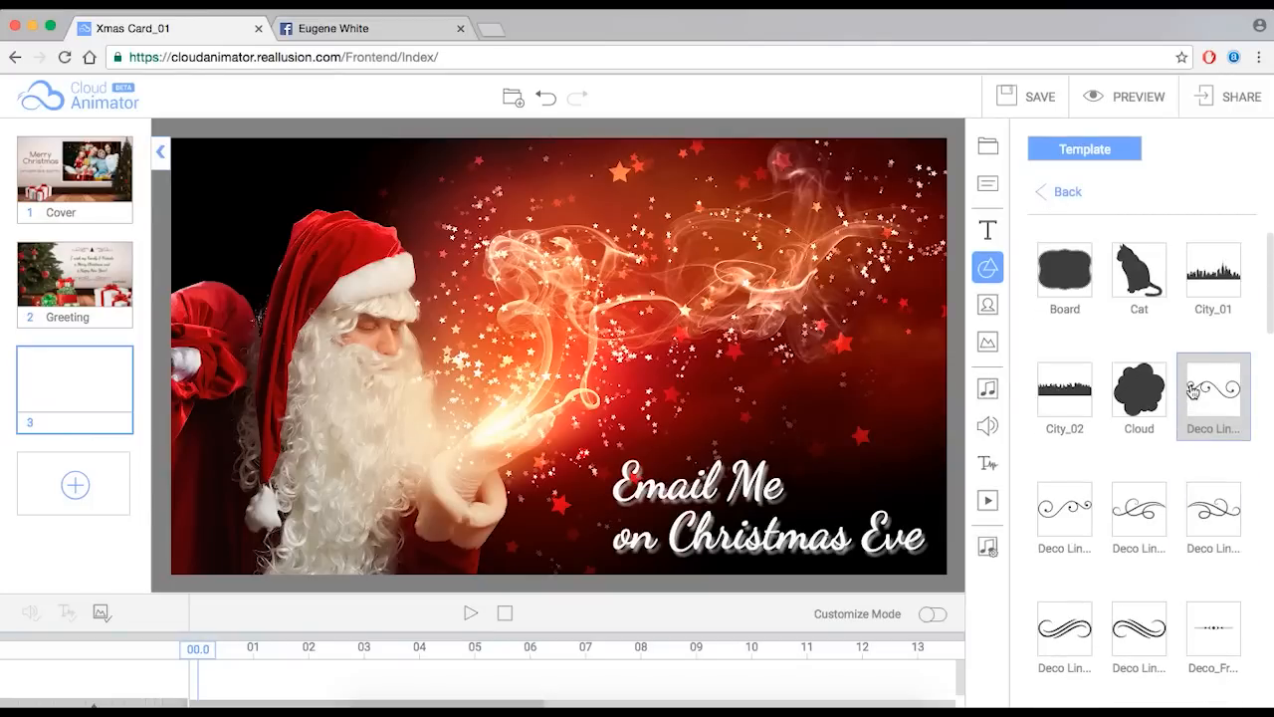
left_click(1082, 197)
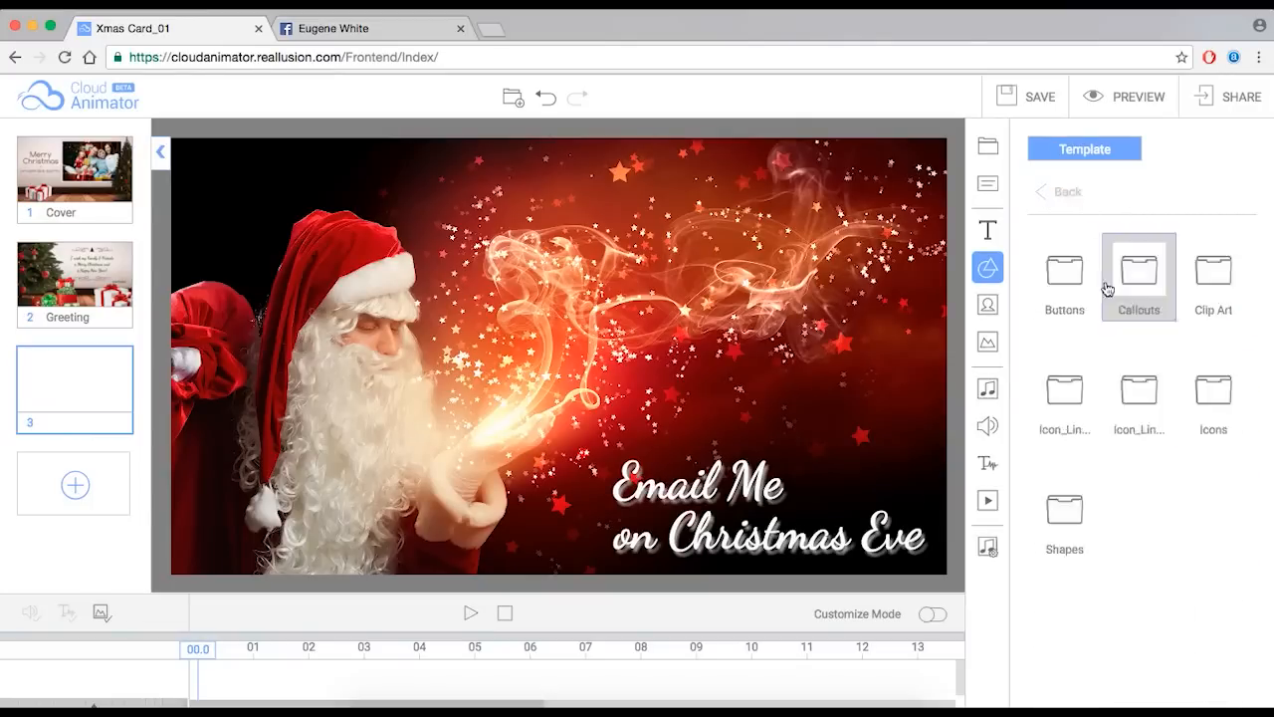
left_click(1077, 388)
scroll(1138, 607, "down", 1)
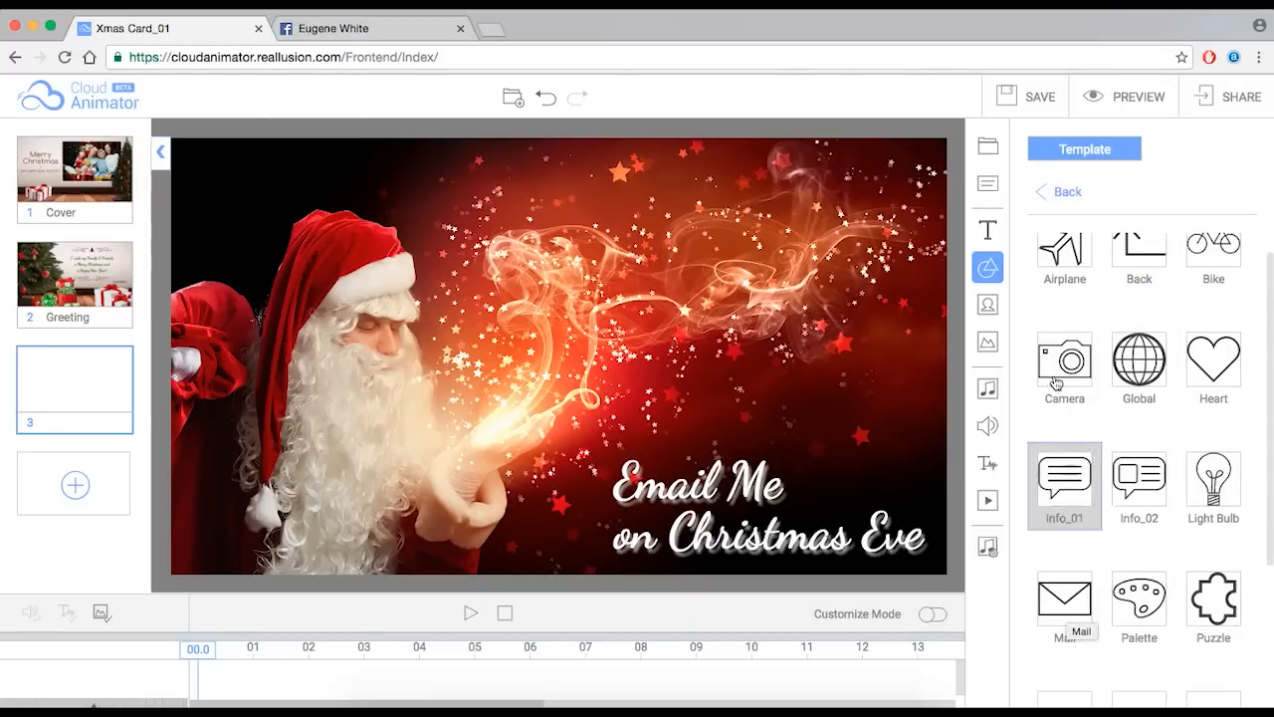
left_click(1054, 192)
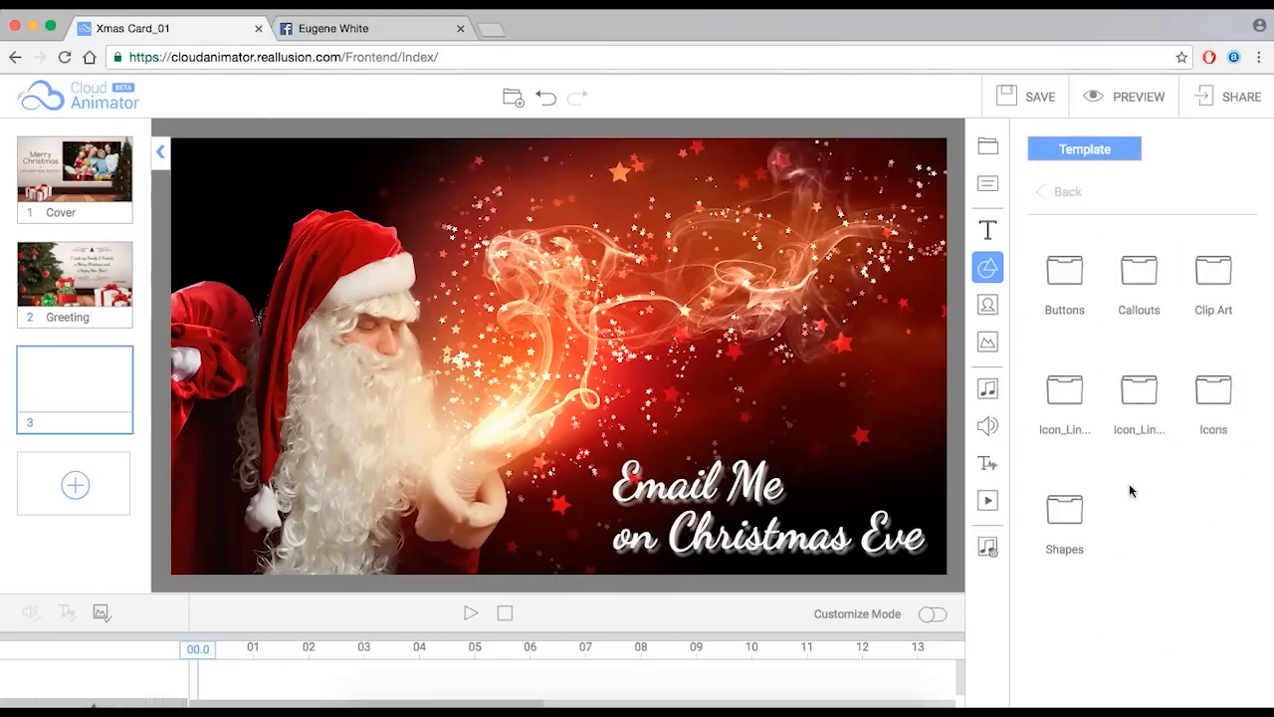
left_click(1078, 532)
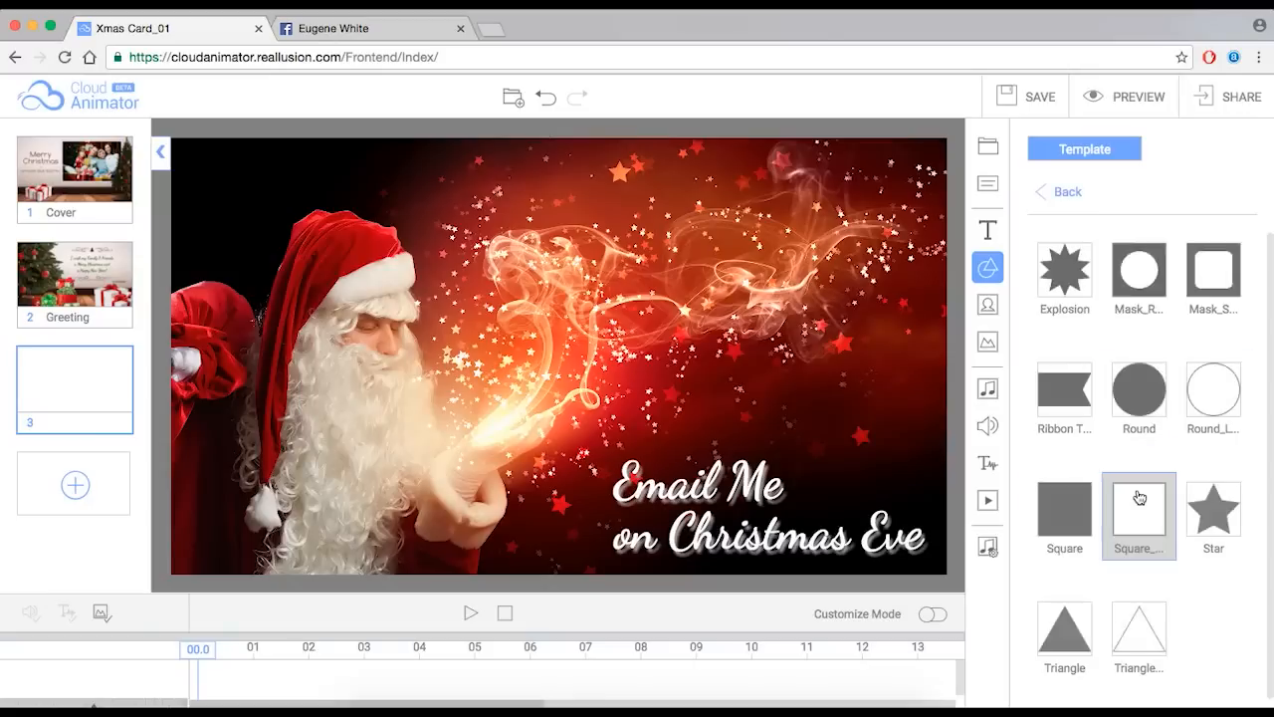
left_click(1064, 195)
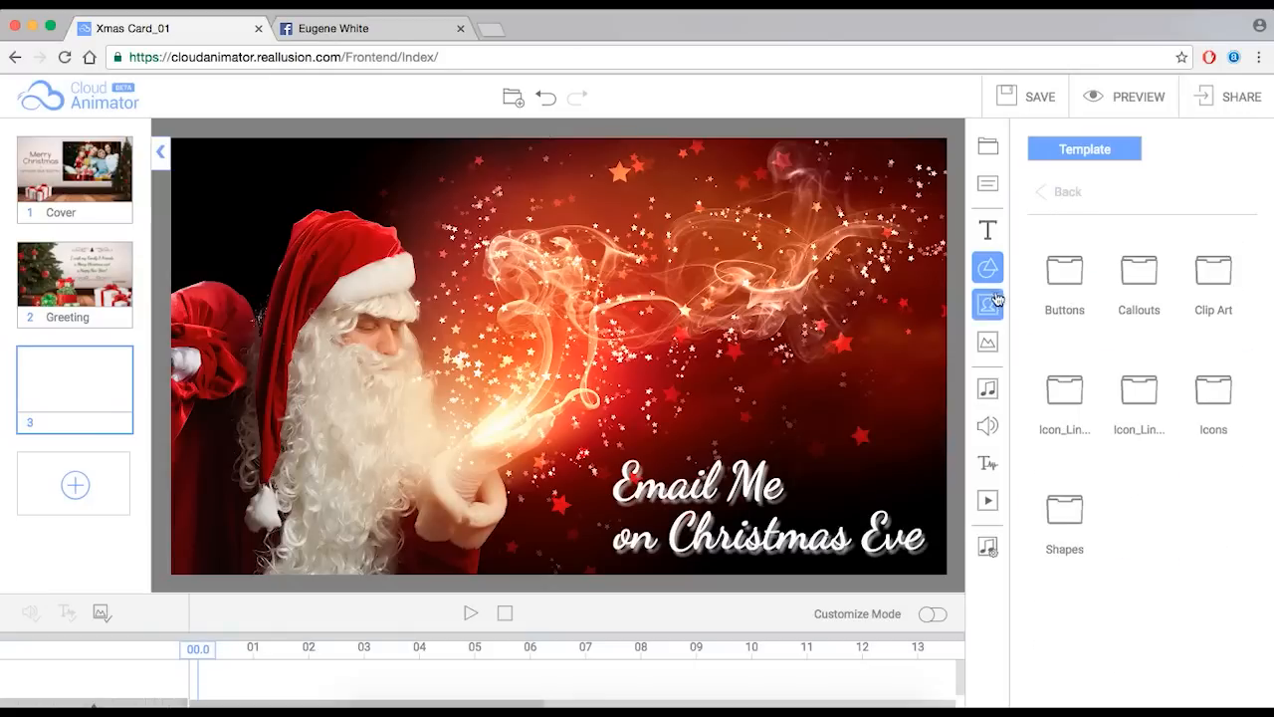
- Add the Email logo from the Logo image templates to the Santa scene
left_click(990, 306)
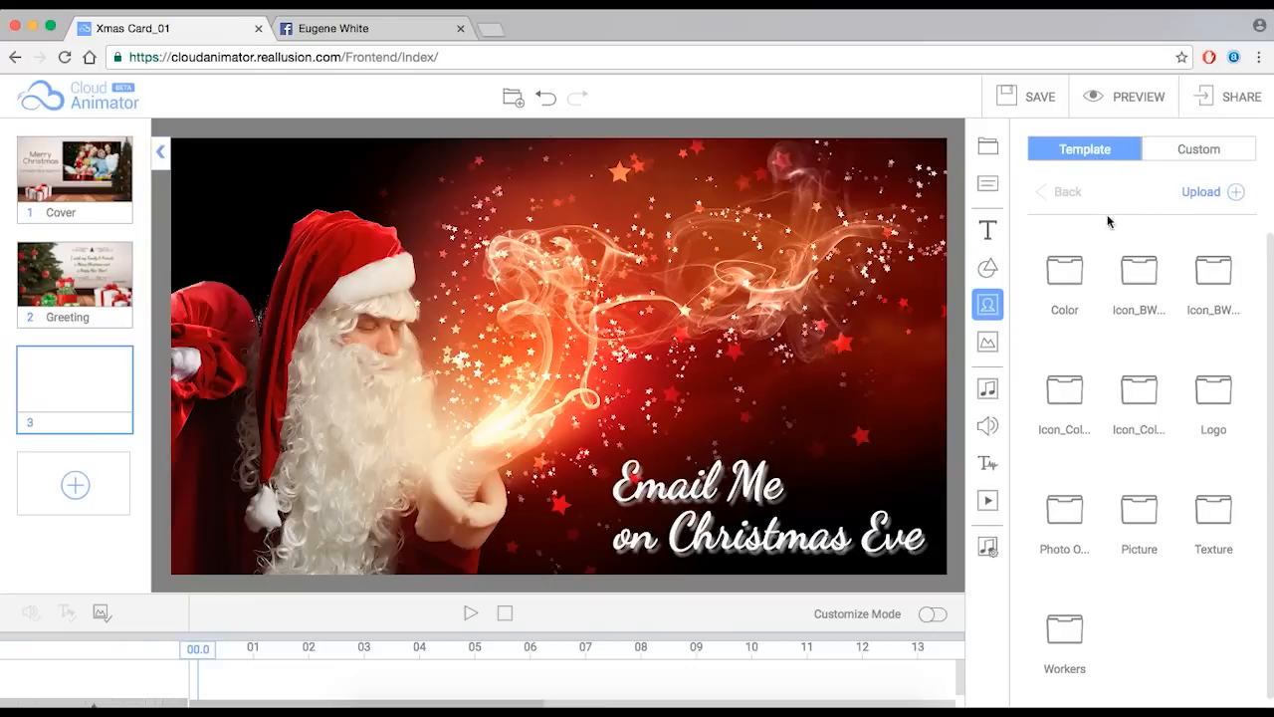
left_click(1220, 395)
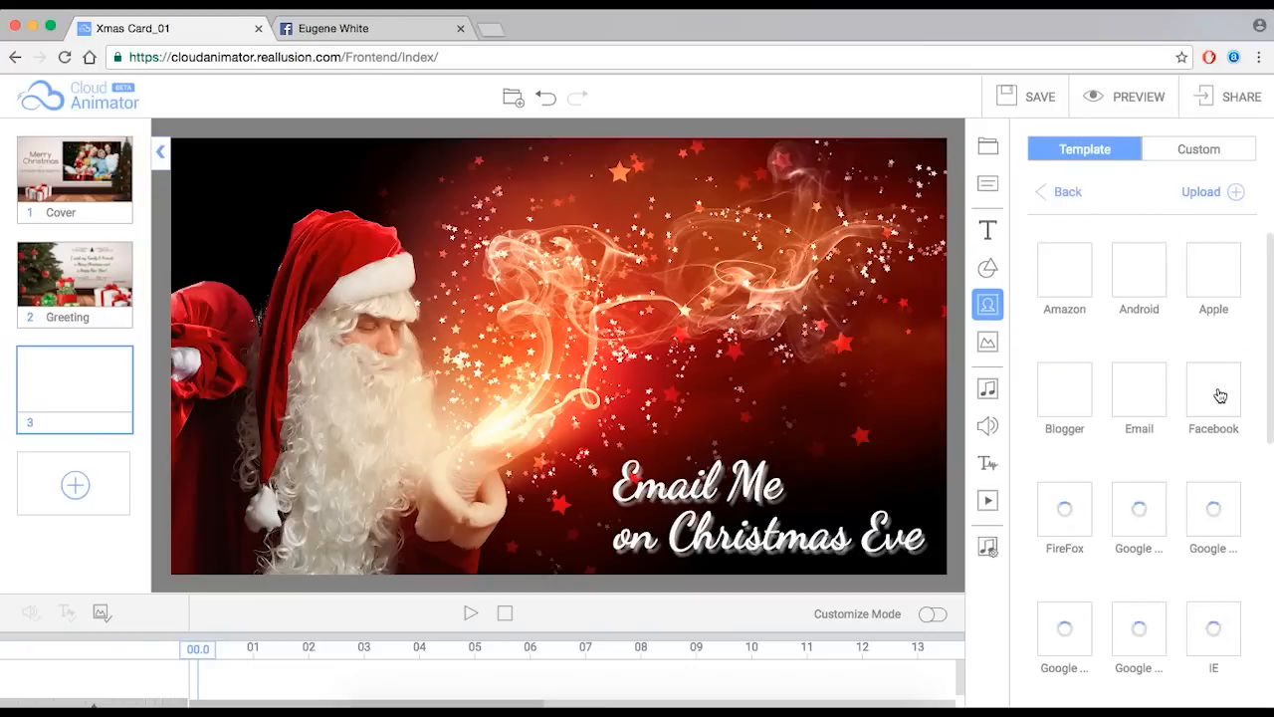
scroll(1142, 392, "down", 1)
scroll(1142, 392, "up", 1)
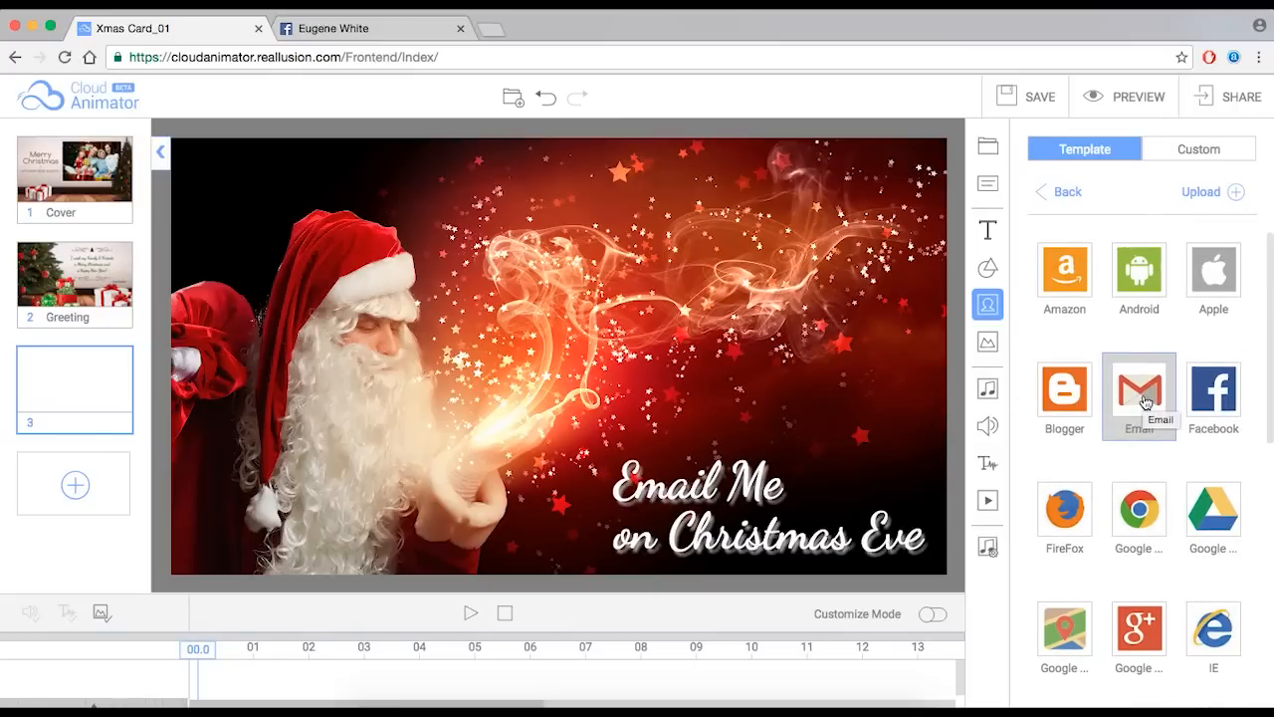
left_click(1141, 394)
- Position the Email icon right beside the 'Email Me' caption
left_click(608, 372)
left_click_drag(609, 373, 868, 468)
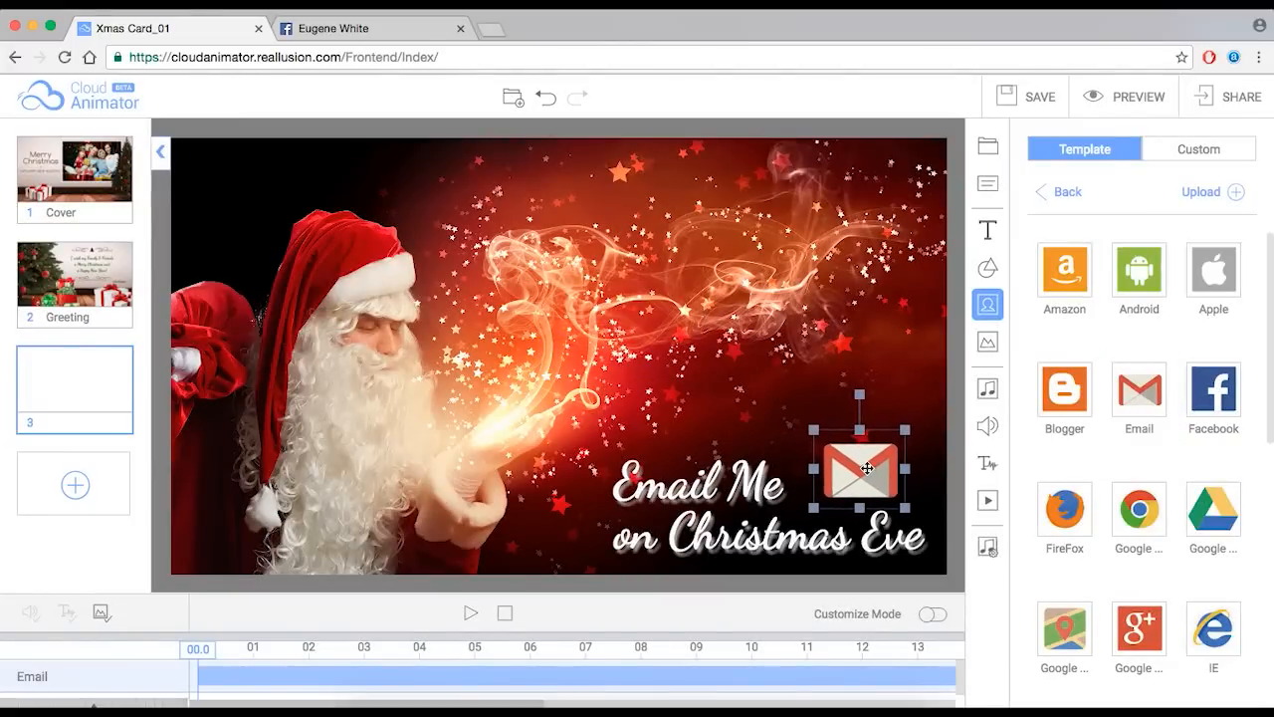
left_click(960, 452)
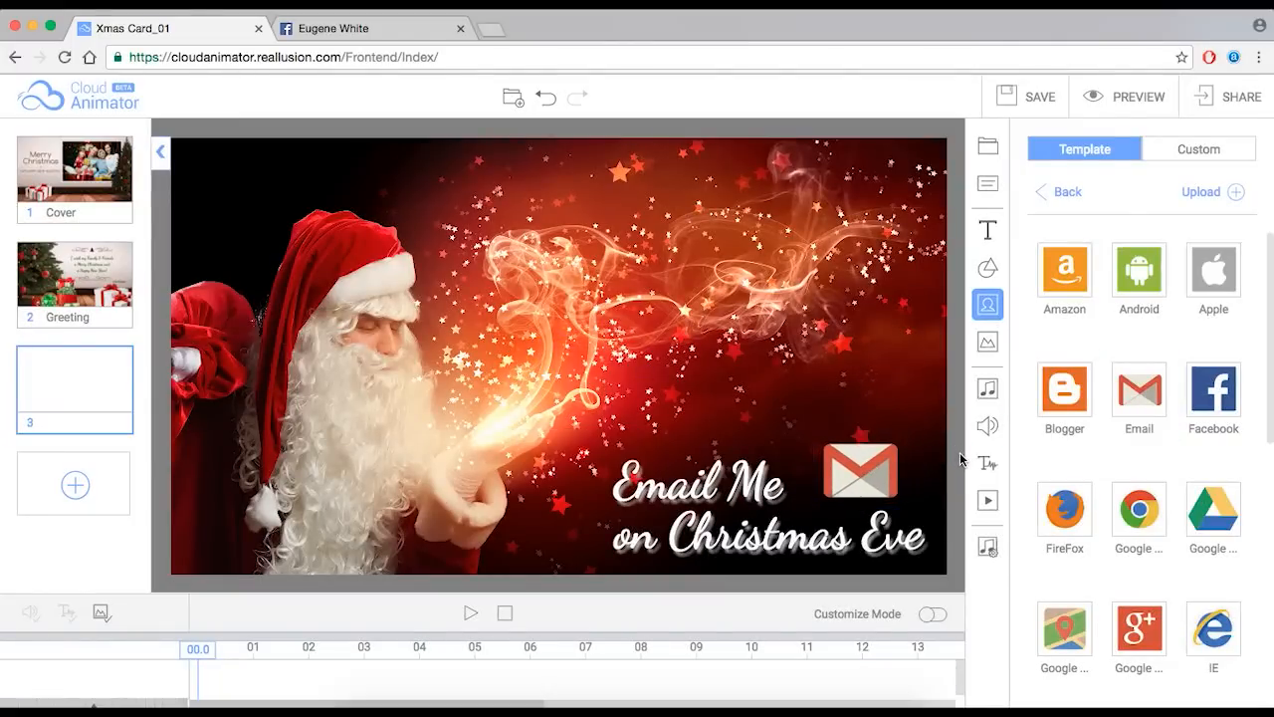
mouse_move(860, 474)
left_mouse_down()
mouse_move(853, 467)
mouse_move(865, 483)
left_mouse_up()
left_click(958, 478)
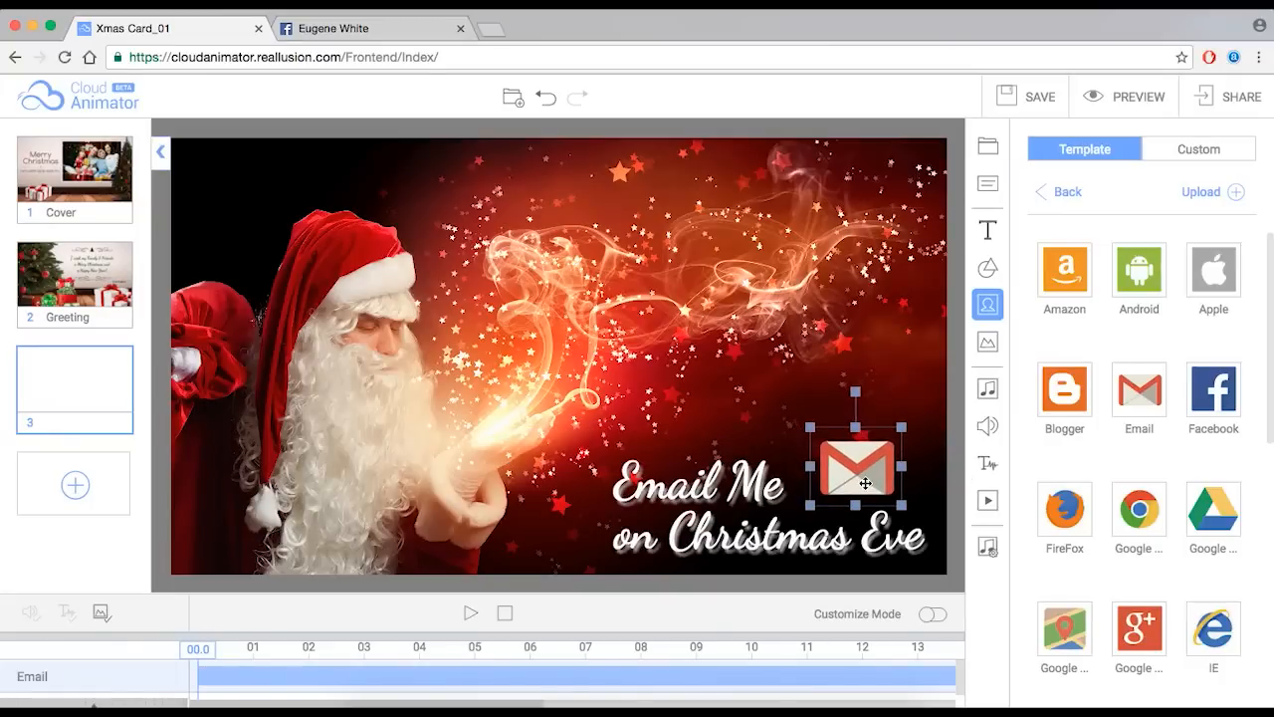
- In the Email icon's link settings, try Phone and Website, then link it to Scene 1: Cover
double_click(864, 469)
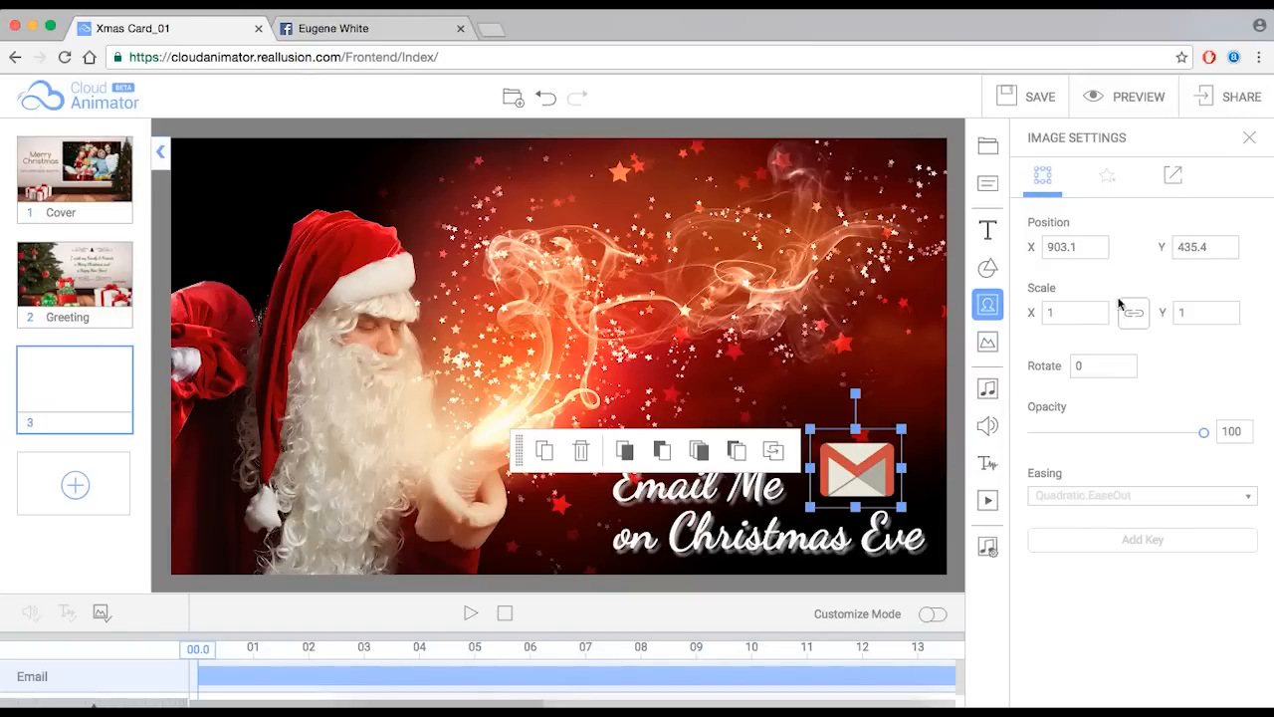
left_click(1173, 176)
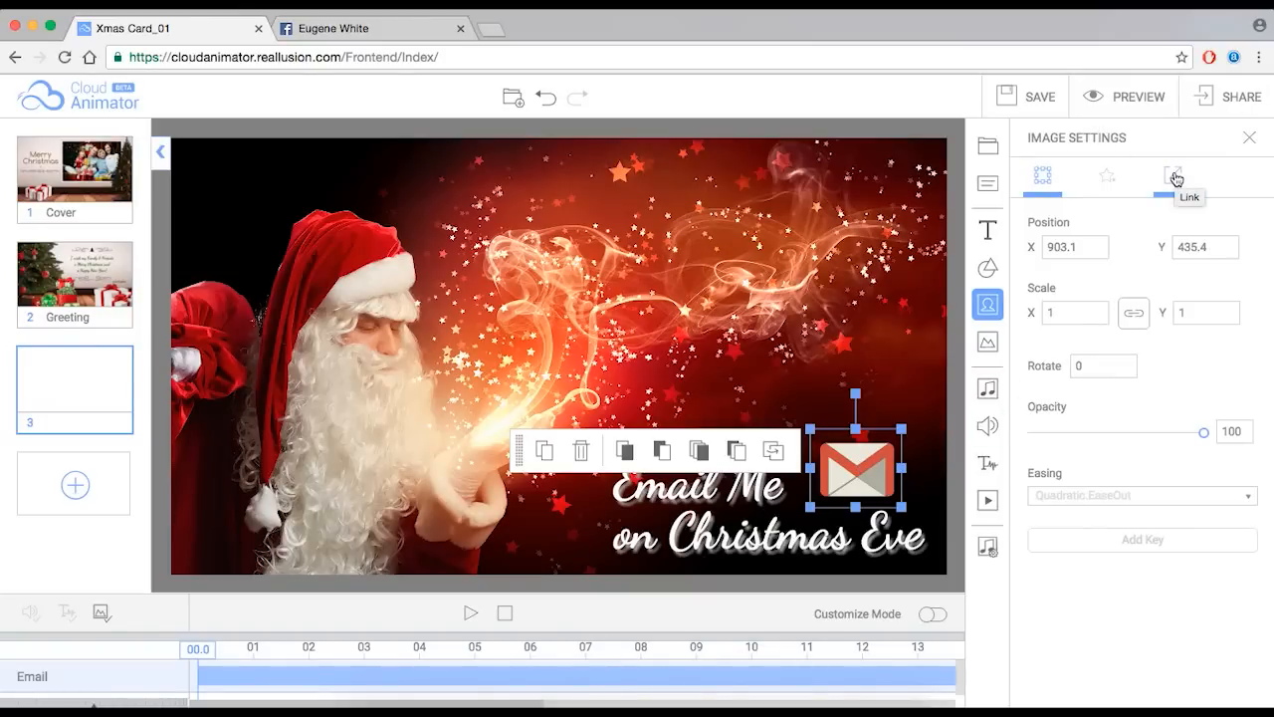
left_click(1176, 178)
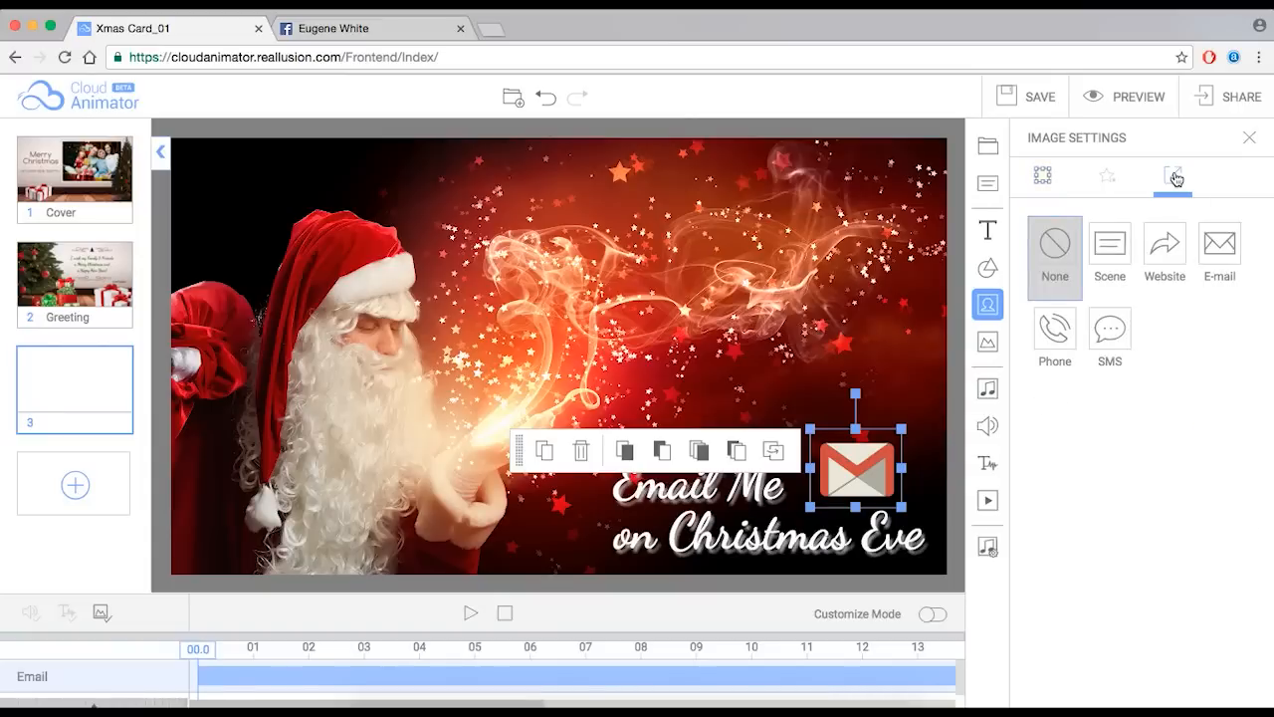
left_click(1065, 338)
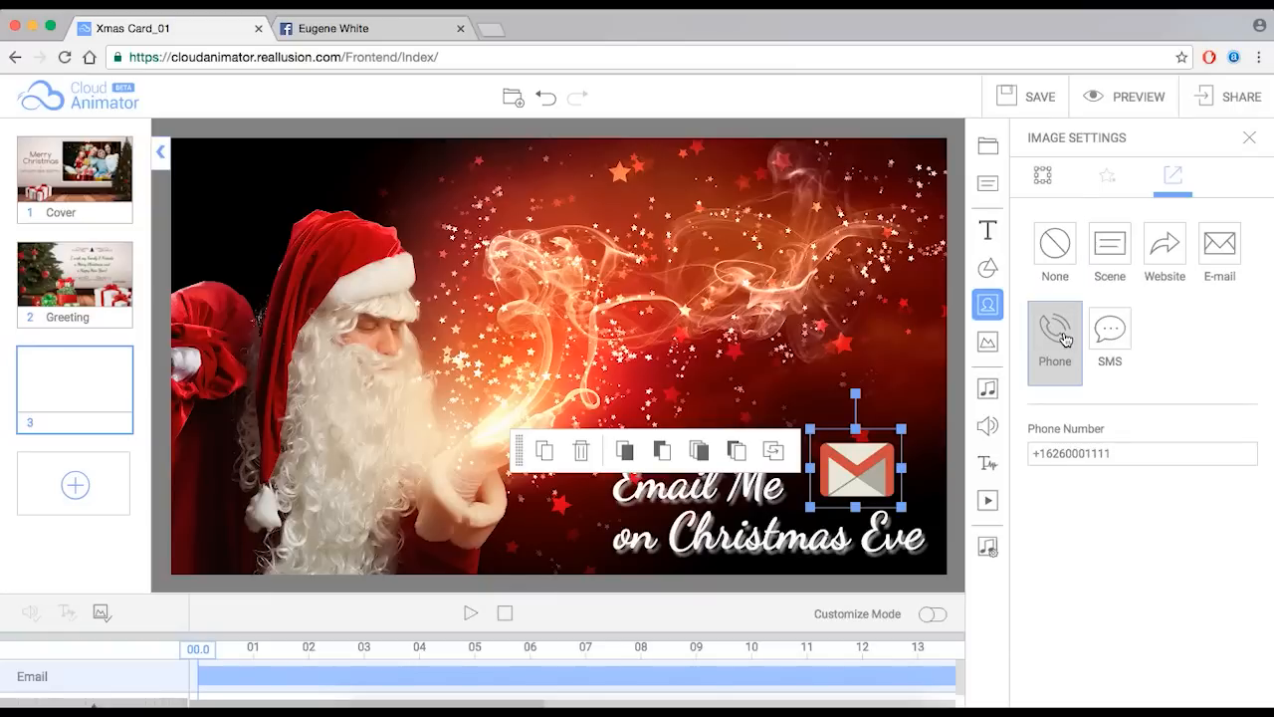
left_click_drag(1045, 453, 1115, 451)
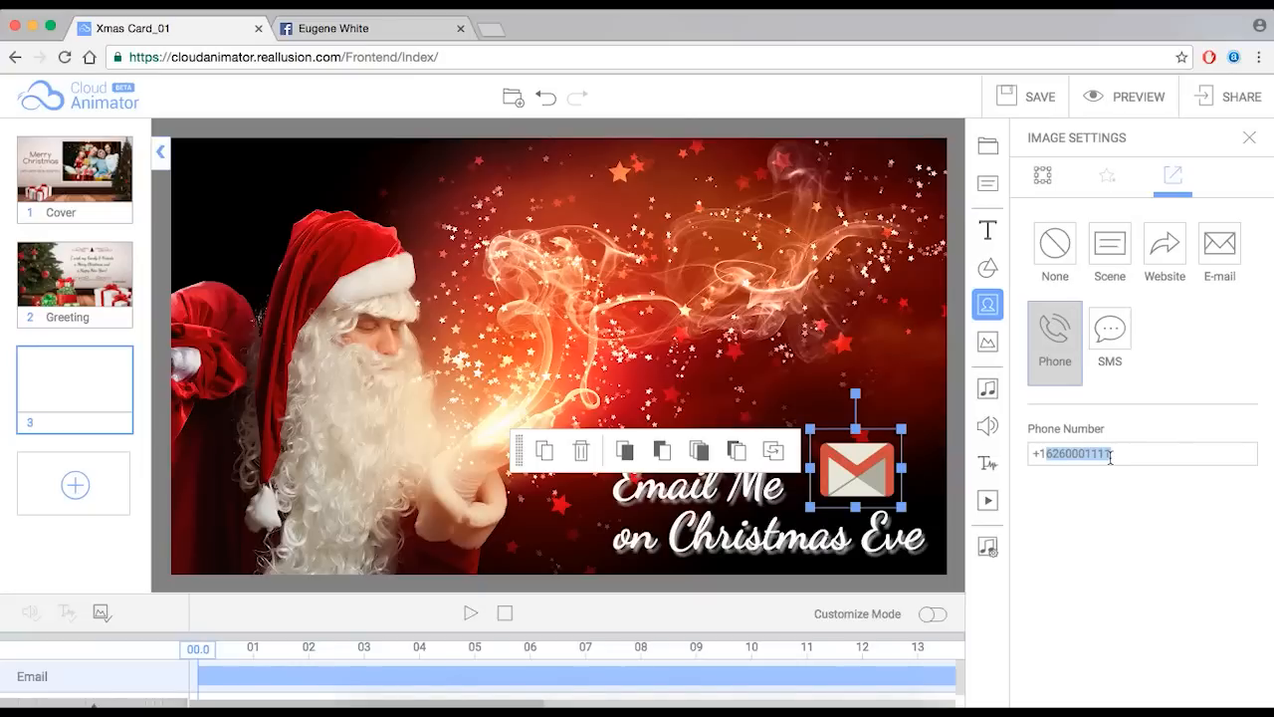
left_click(1178, 396)
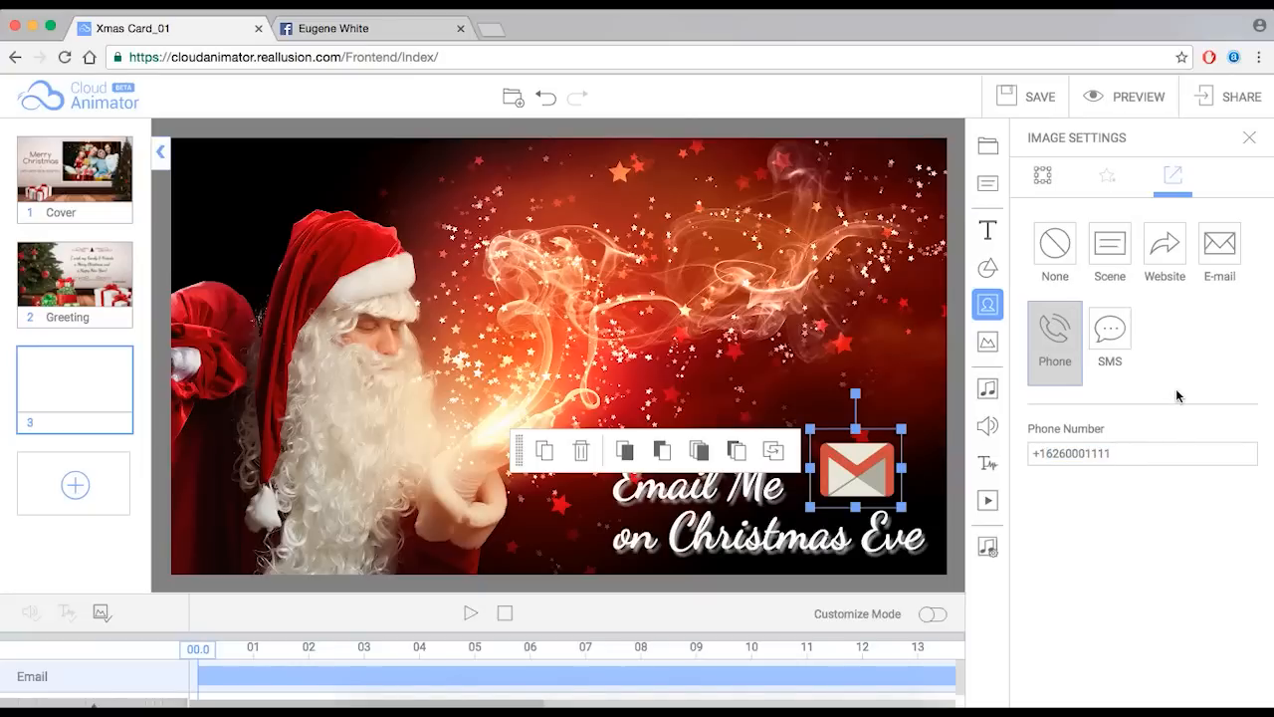
left_click(1163, 254)
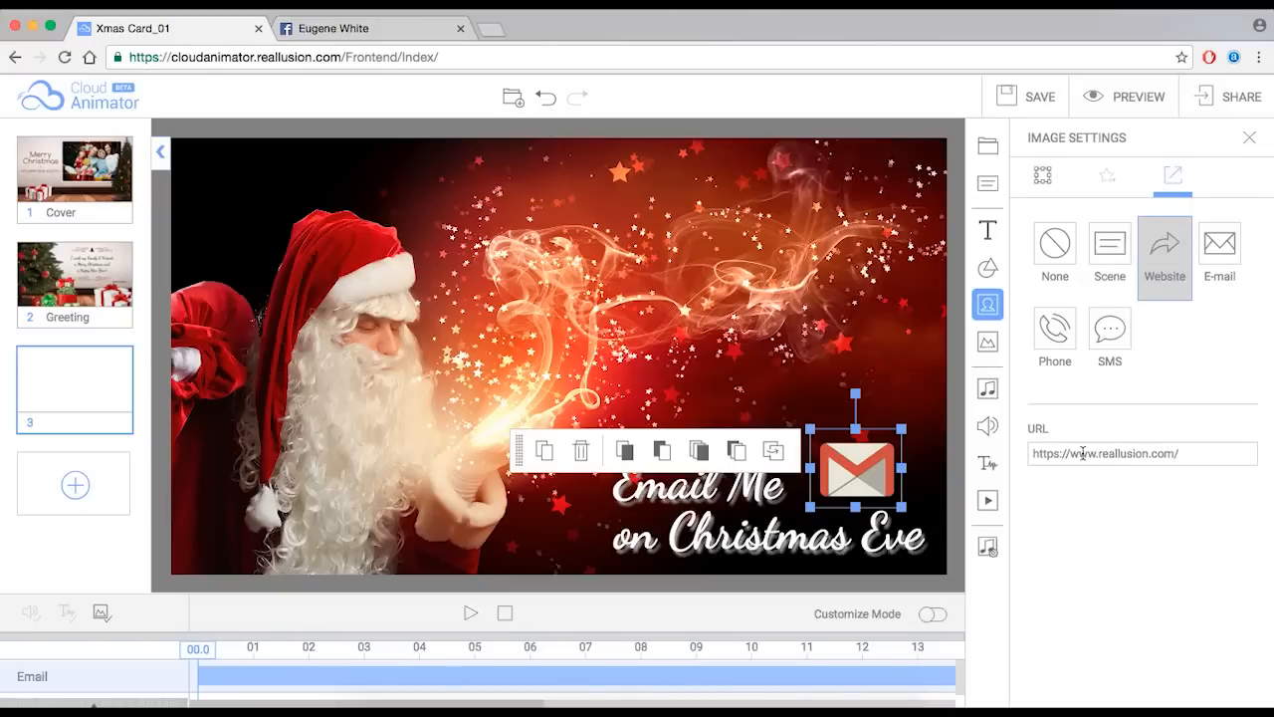
left_click(1105, 256)
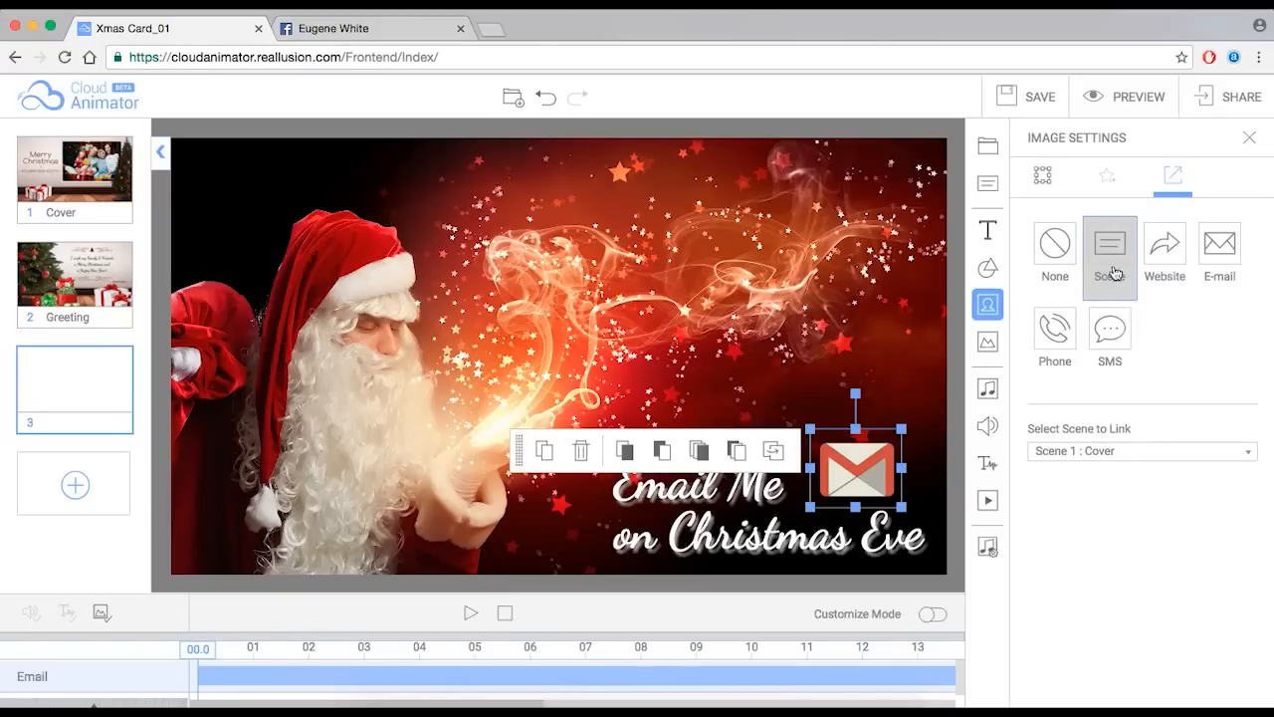
mouse_move(45, 170)
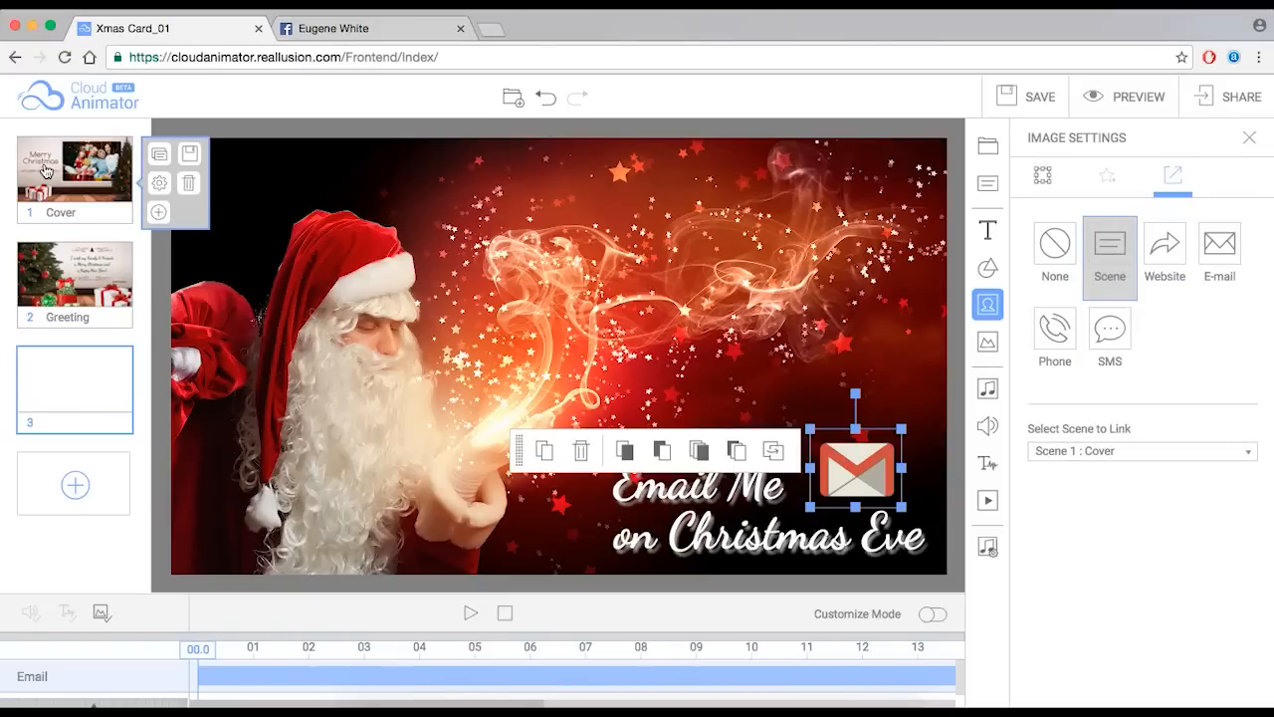
- Link the Email icon to an e-mail to the sender's address with subject 'Merry Christmas'
left_click(1240, 294)
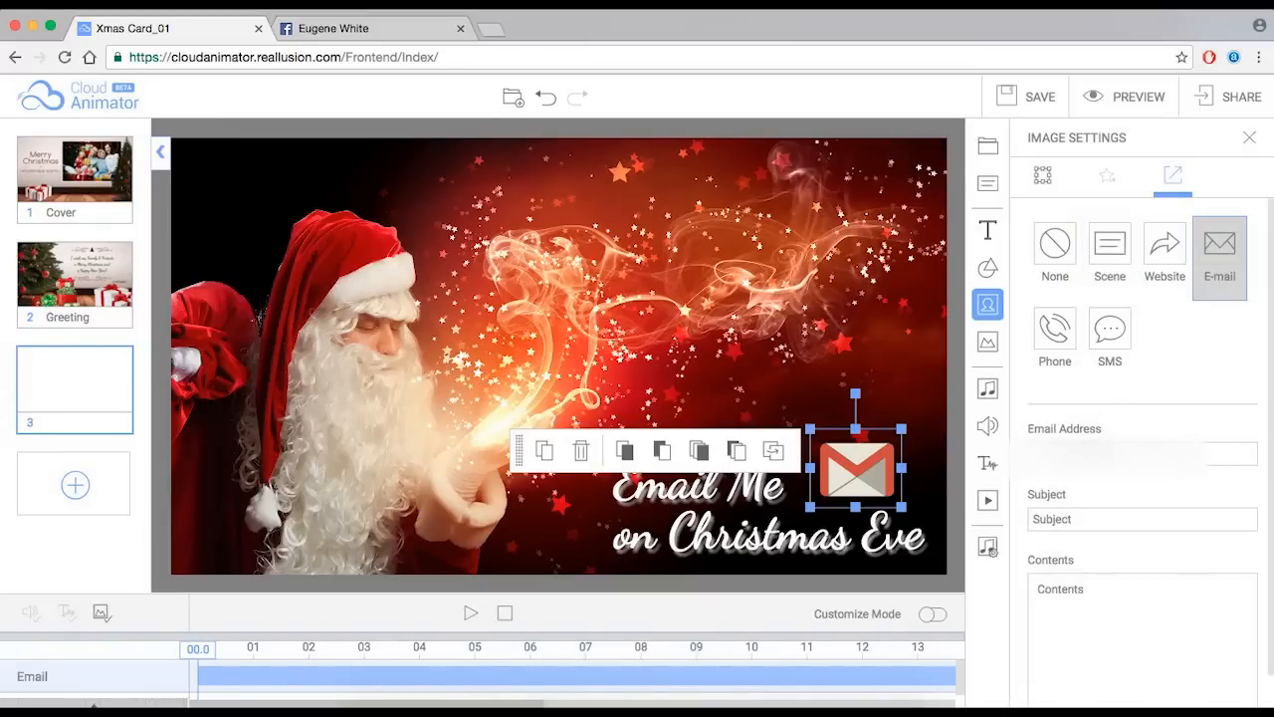
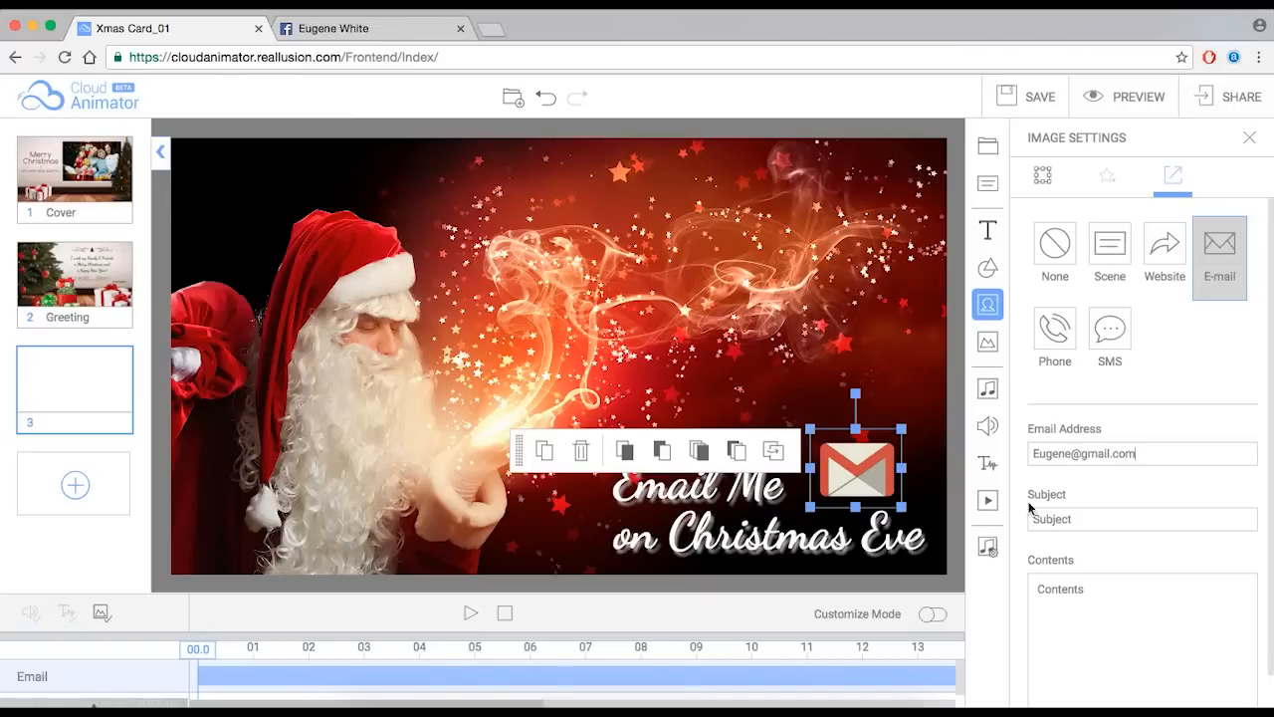
left_click_drag(1088, 513, 1012, 521)
type("Merry Christmas")
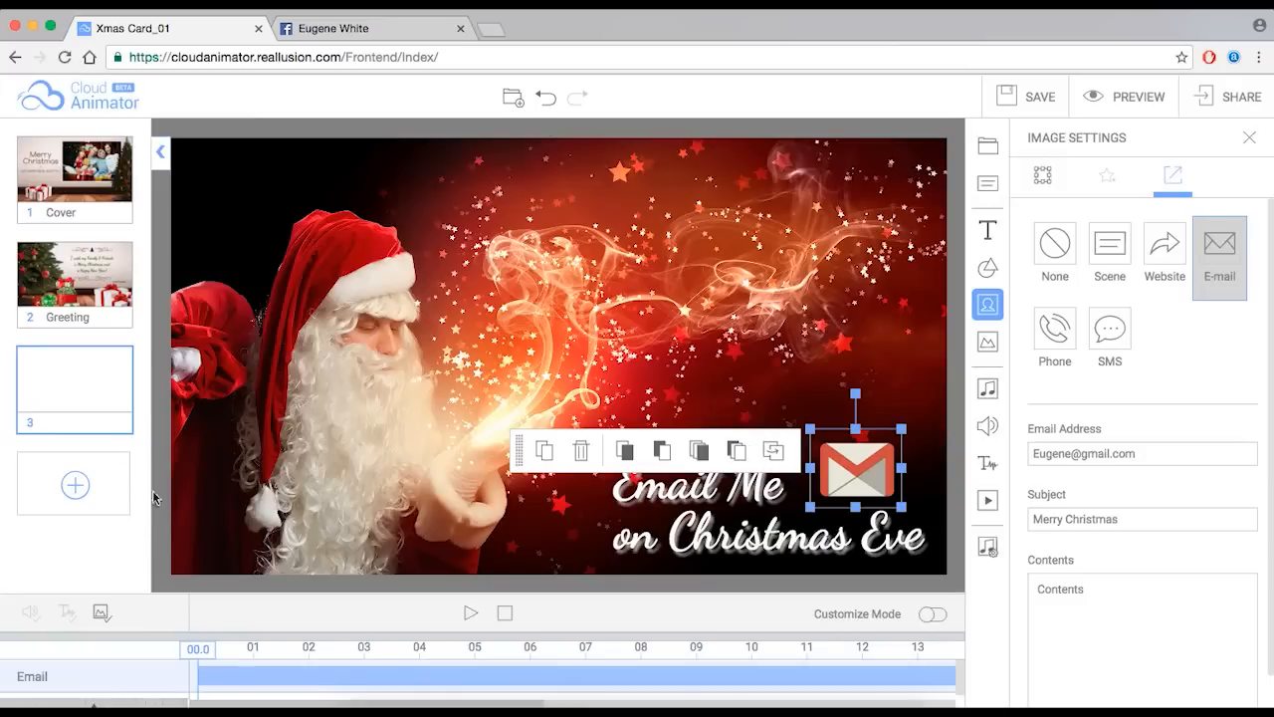
left_click(618, 588)
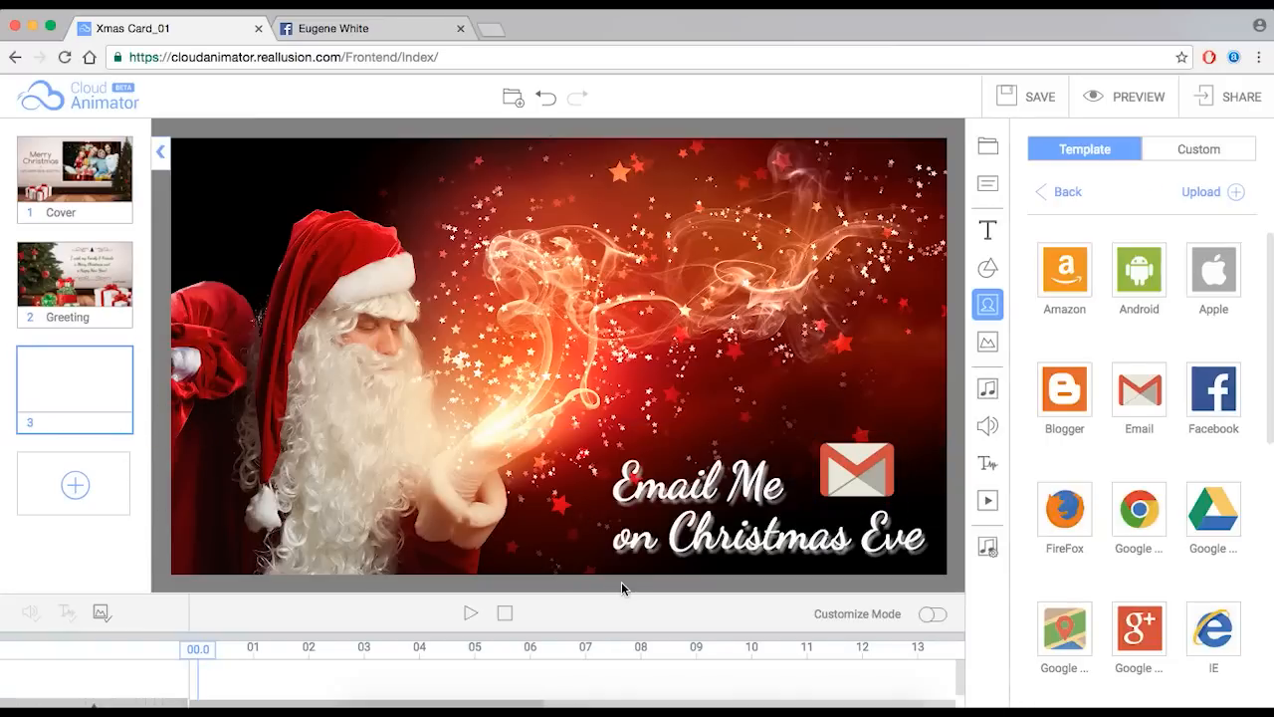
- Switch to the Greeting scene and back so scene 3's thumbnail shows the Santa caption
left_click(70, 295)
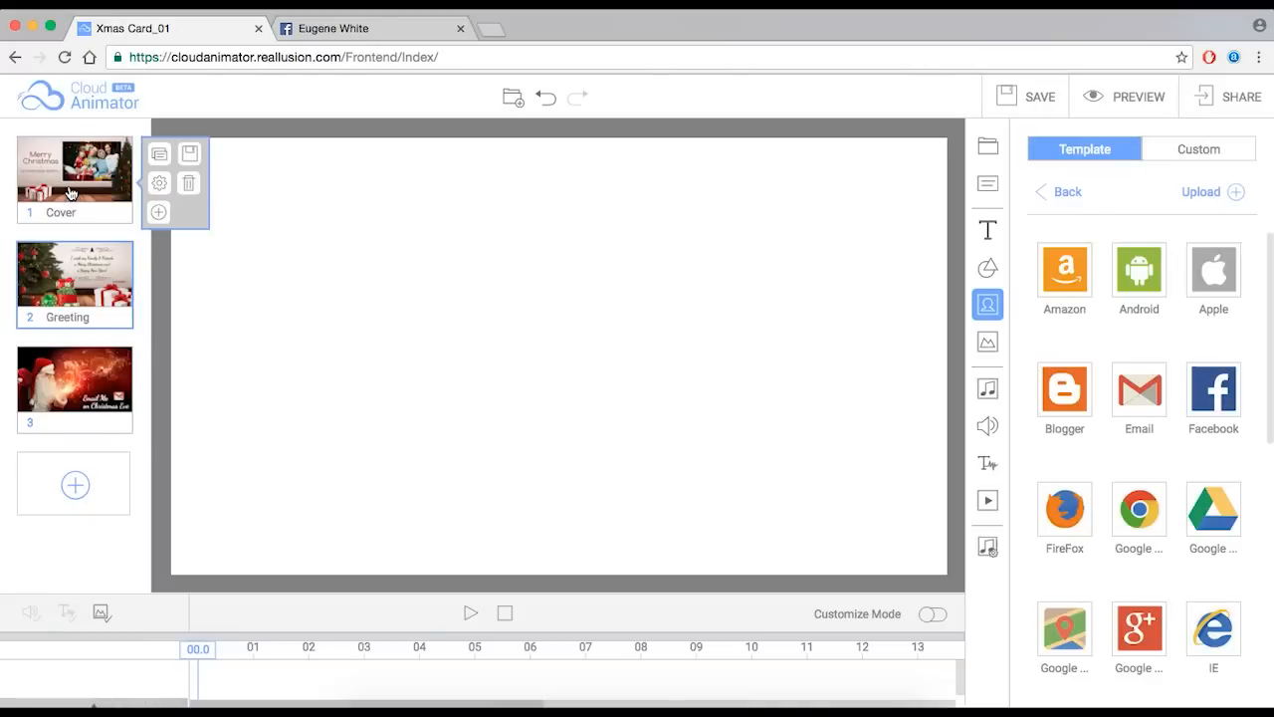
left_click(86, 374)
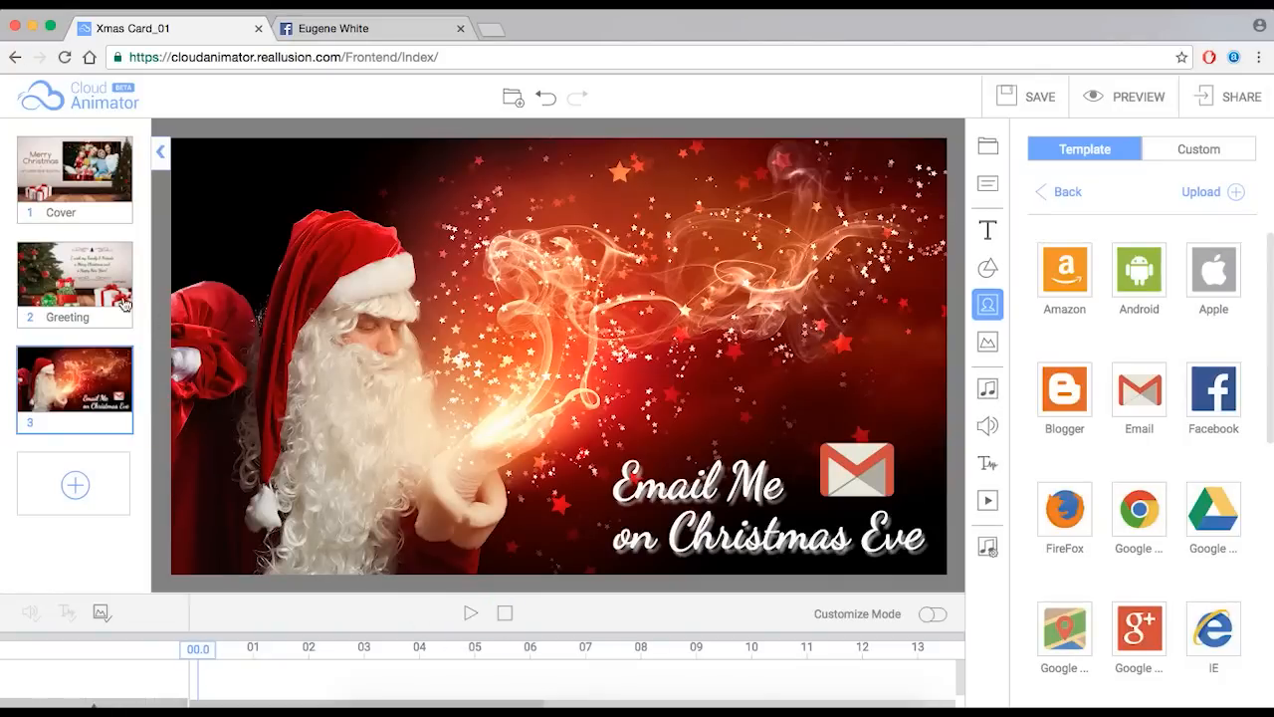
mouse_move(117, 296)
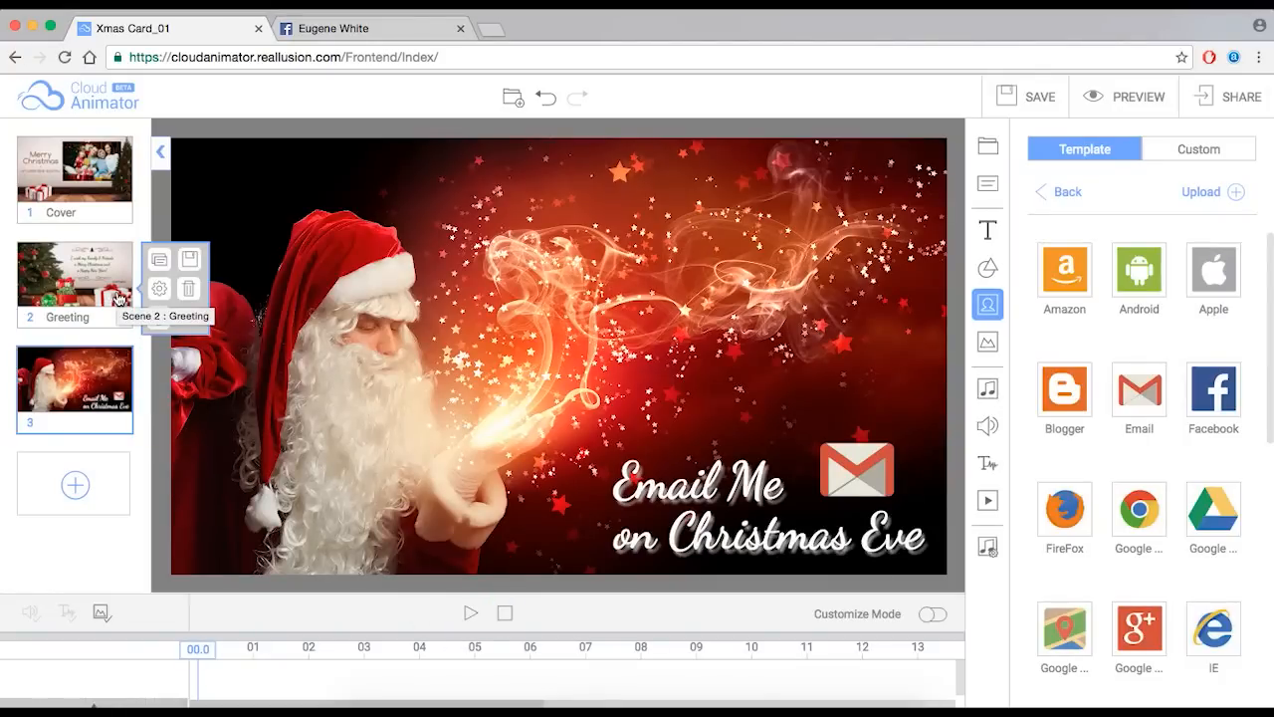
mouse_move(118, 215)
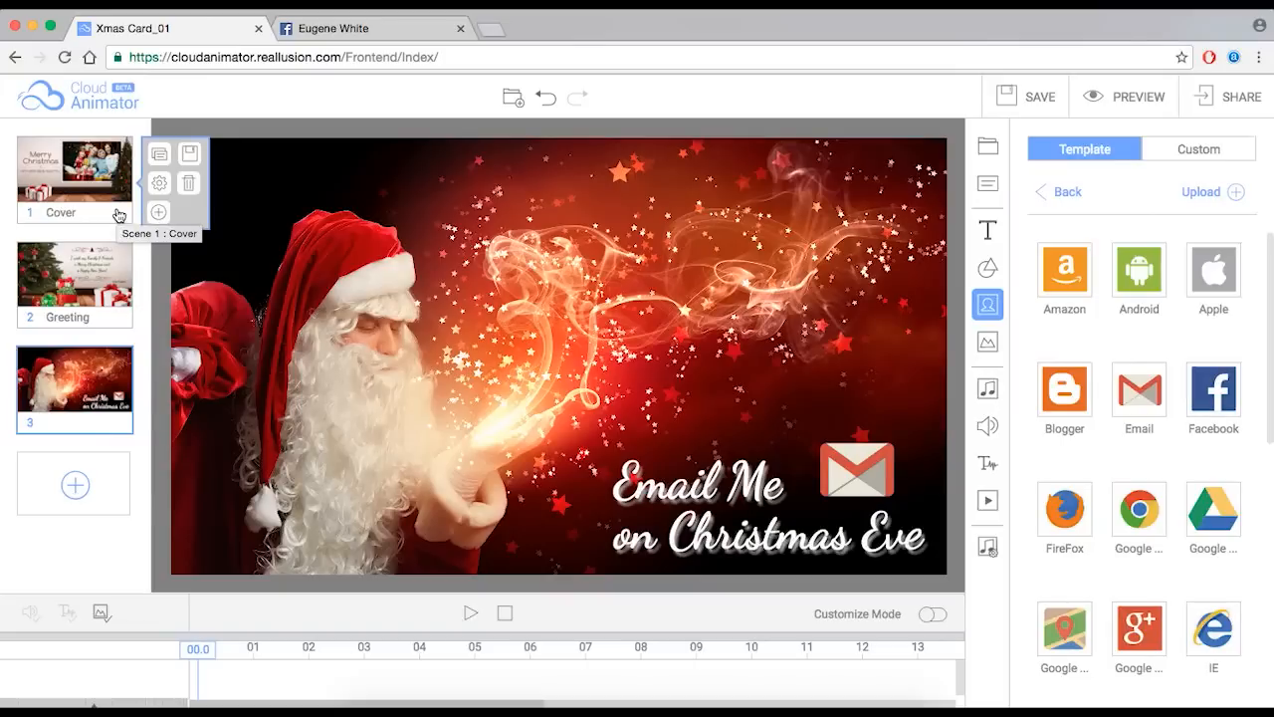
mouse_move(95, 279)
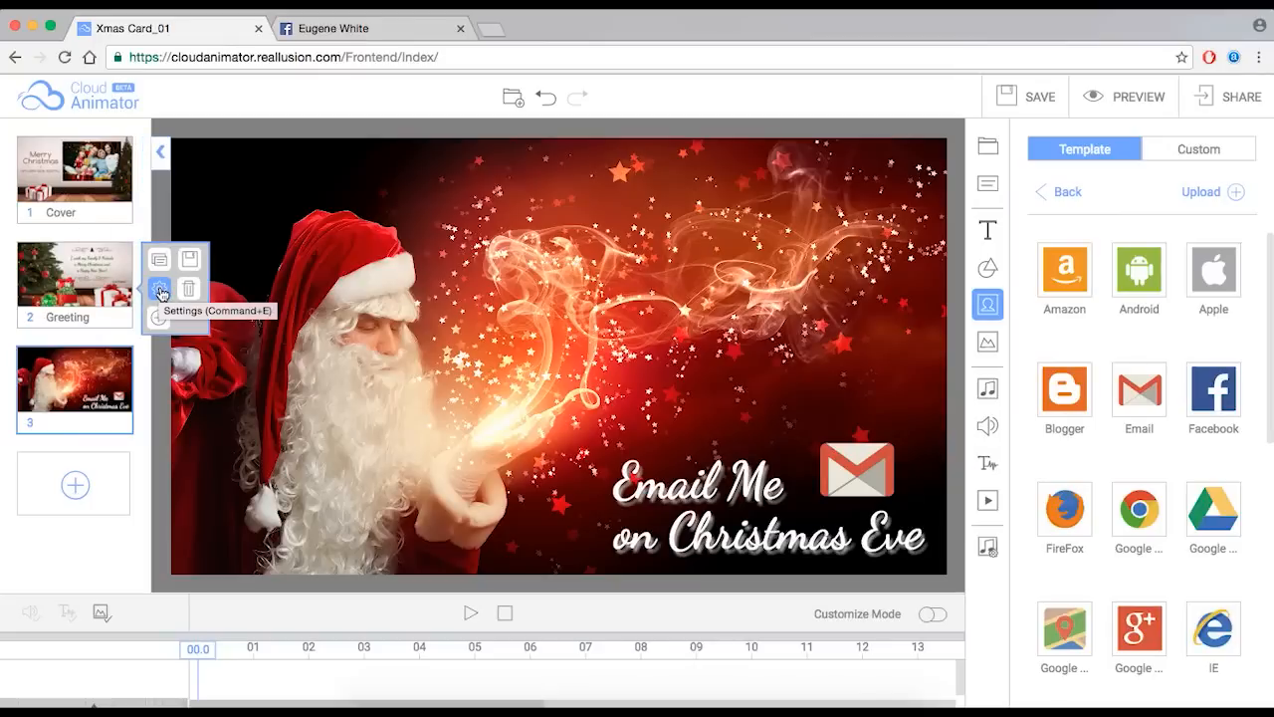
mouse_move(84, 370)
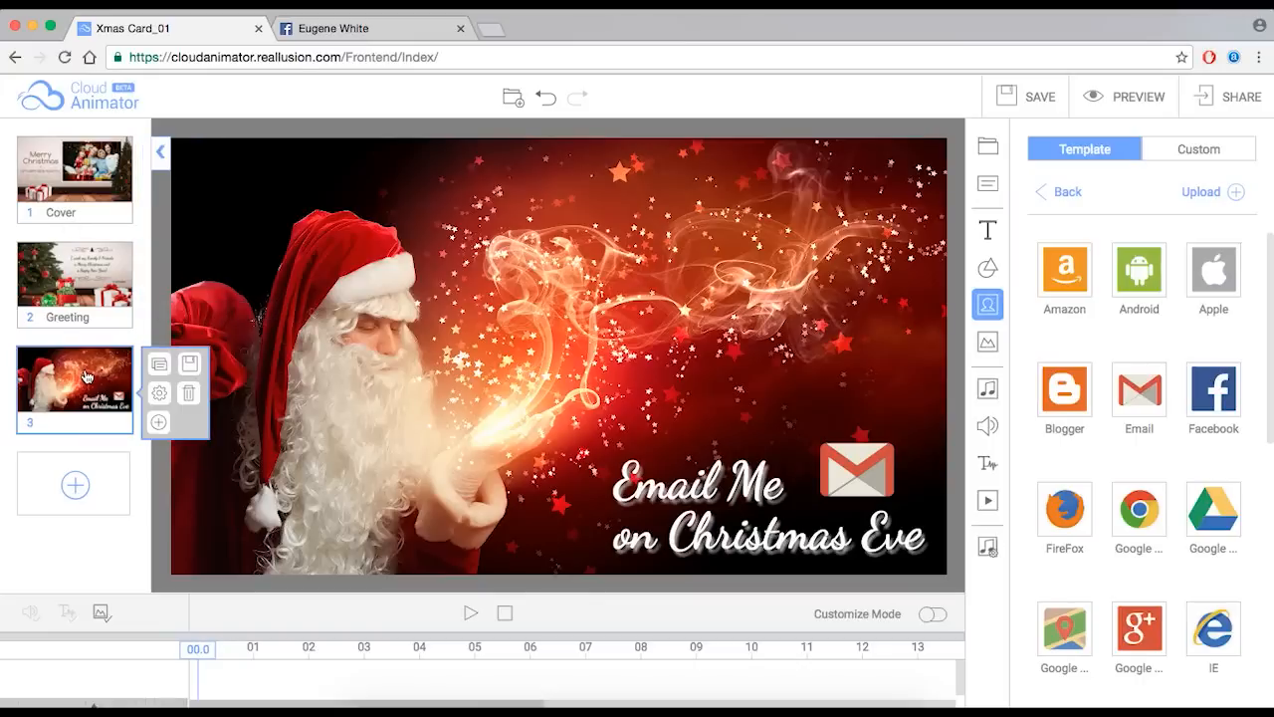
mouse_move(69, 202)
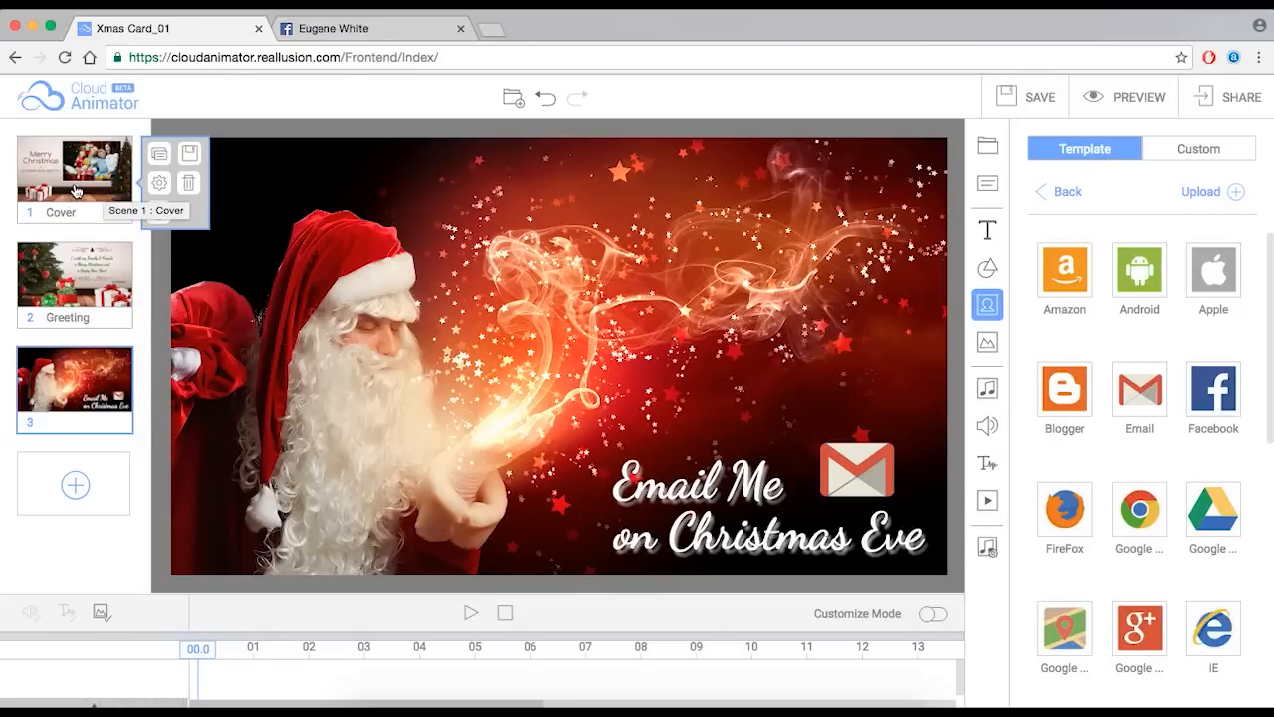
- Make the Greeting scene auto play with a 10-second Scene Time
left_click(160, 187)
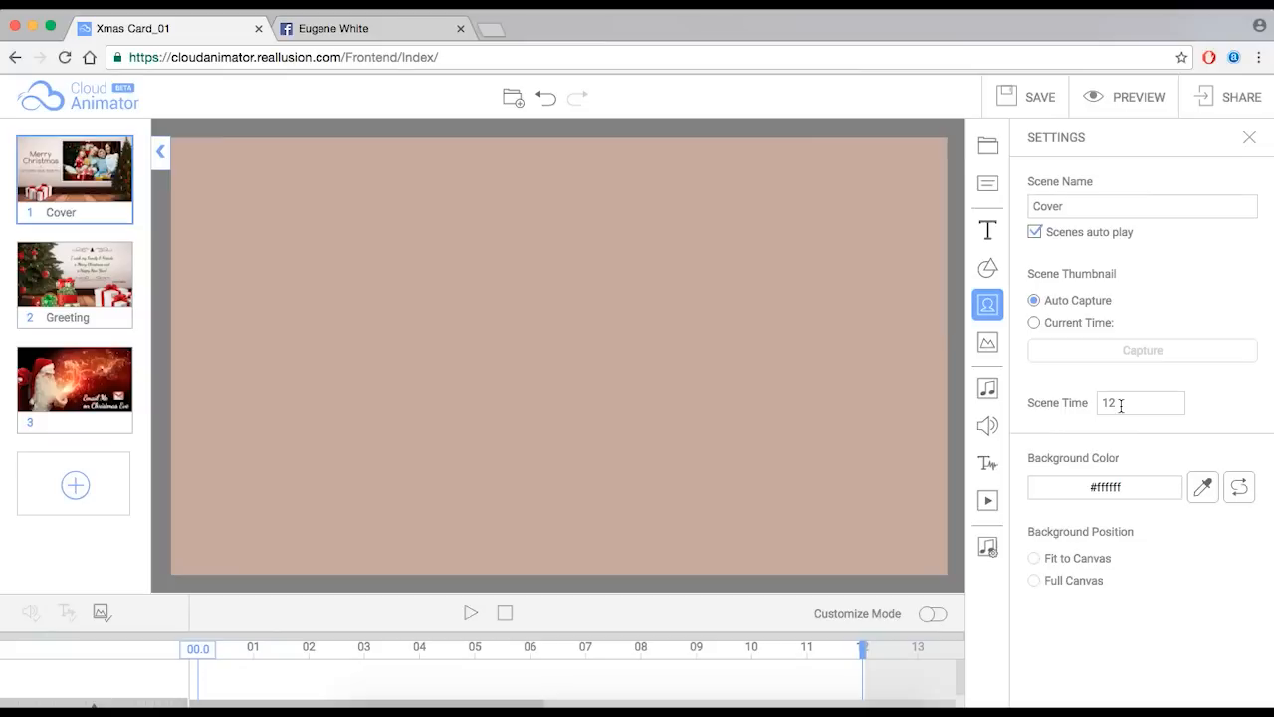
mouse_move(105, 176)
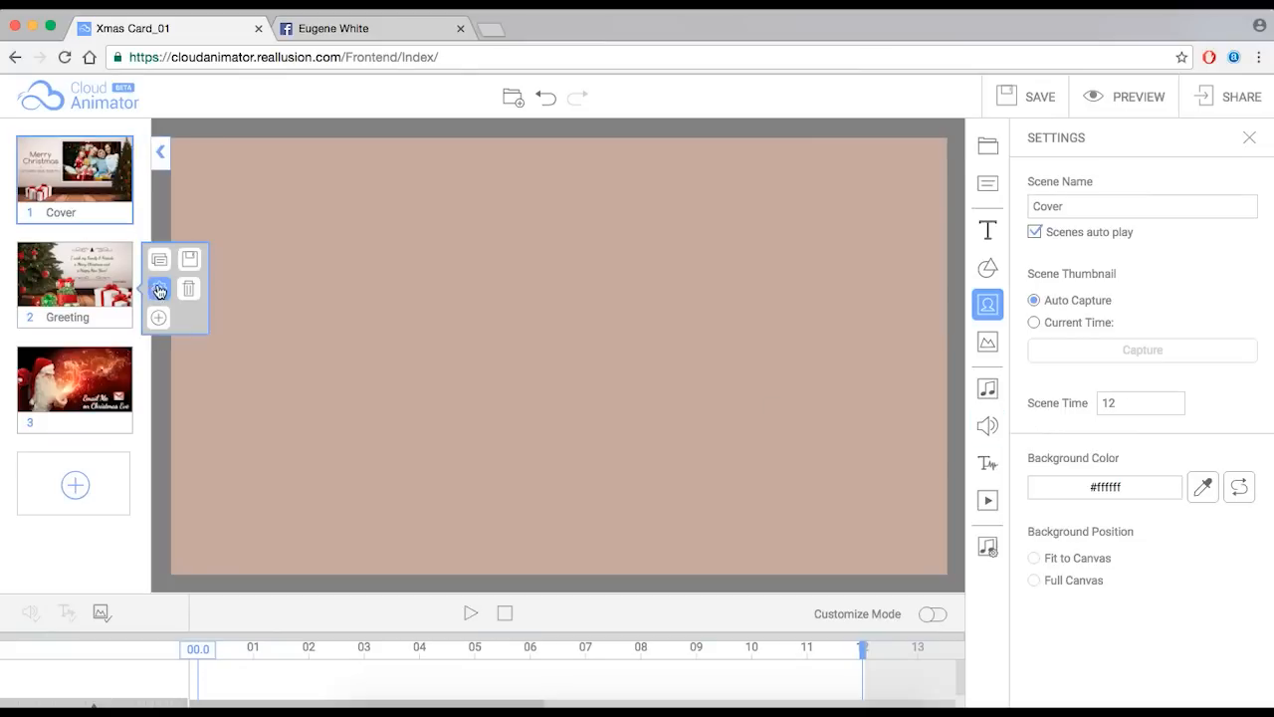
left_click(158, 291)
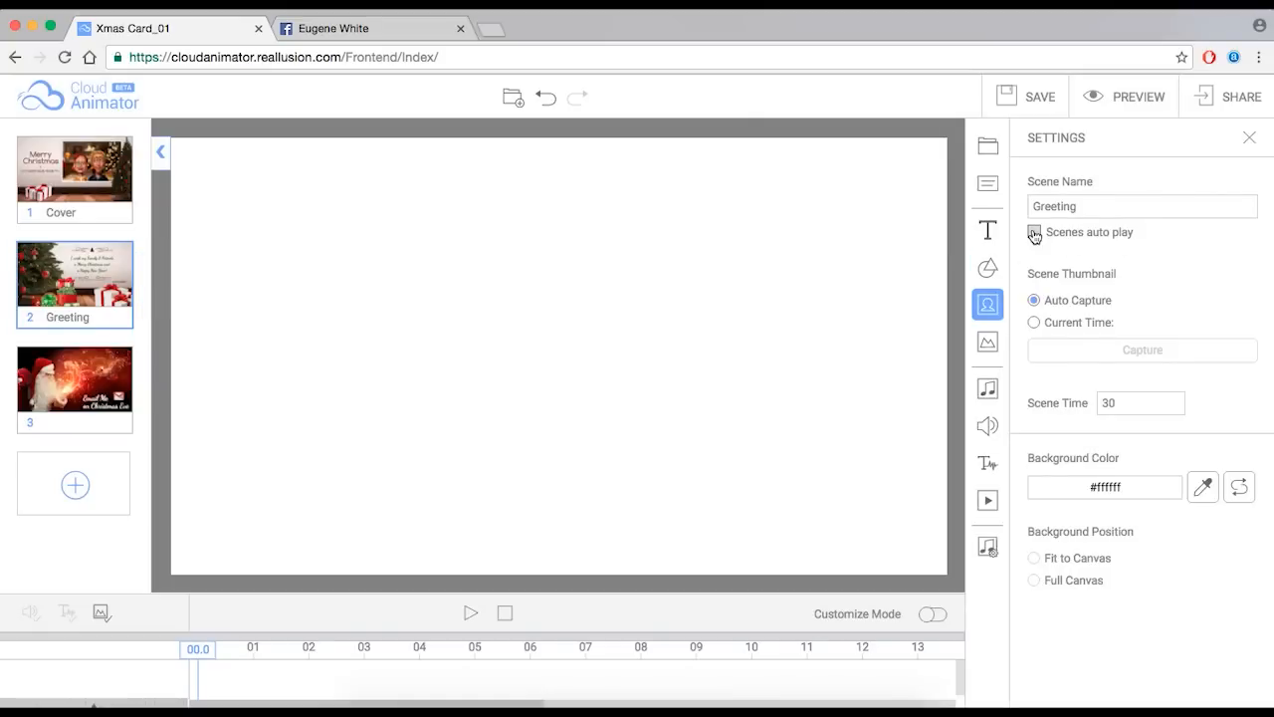
left_click(1036, 233)
left_click_drag(203, 652, 596, 649)
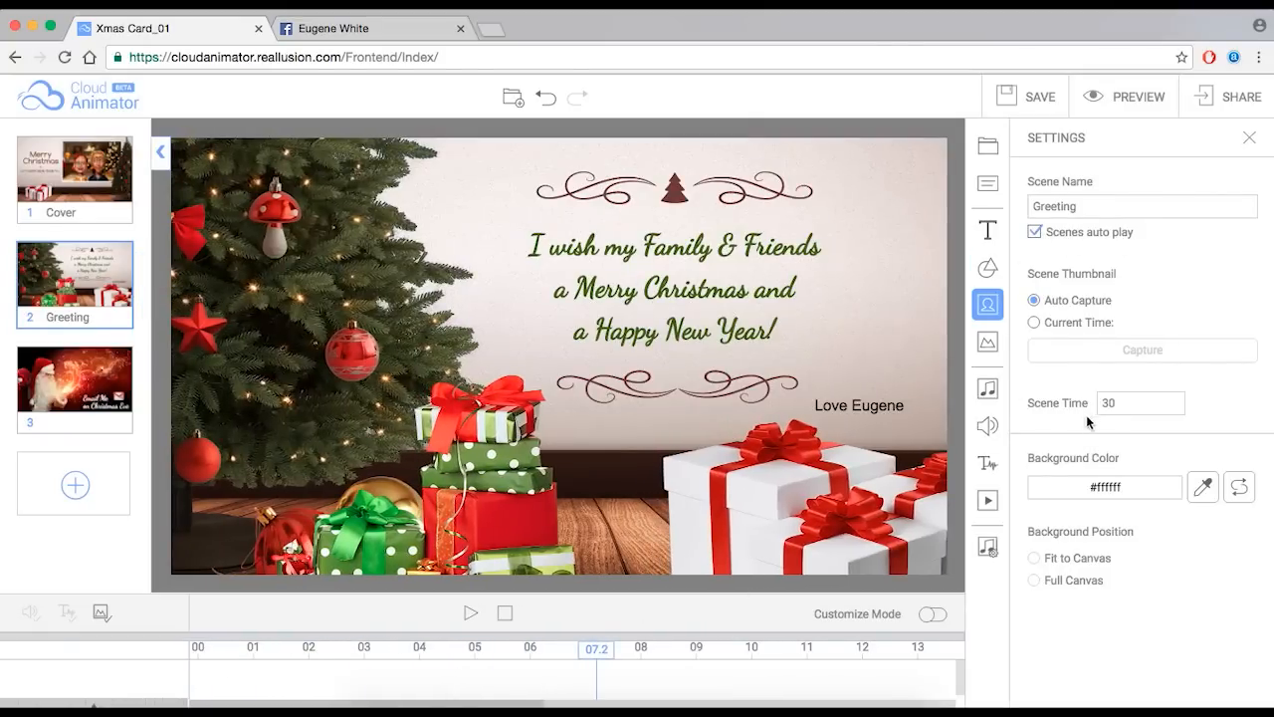
left_click_drag(1114, 402, 1089, 400)
- Open scene 3's settings and put the caret in its duration value
mouse_move(83, 397)
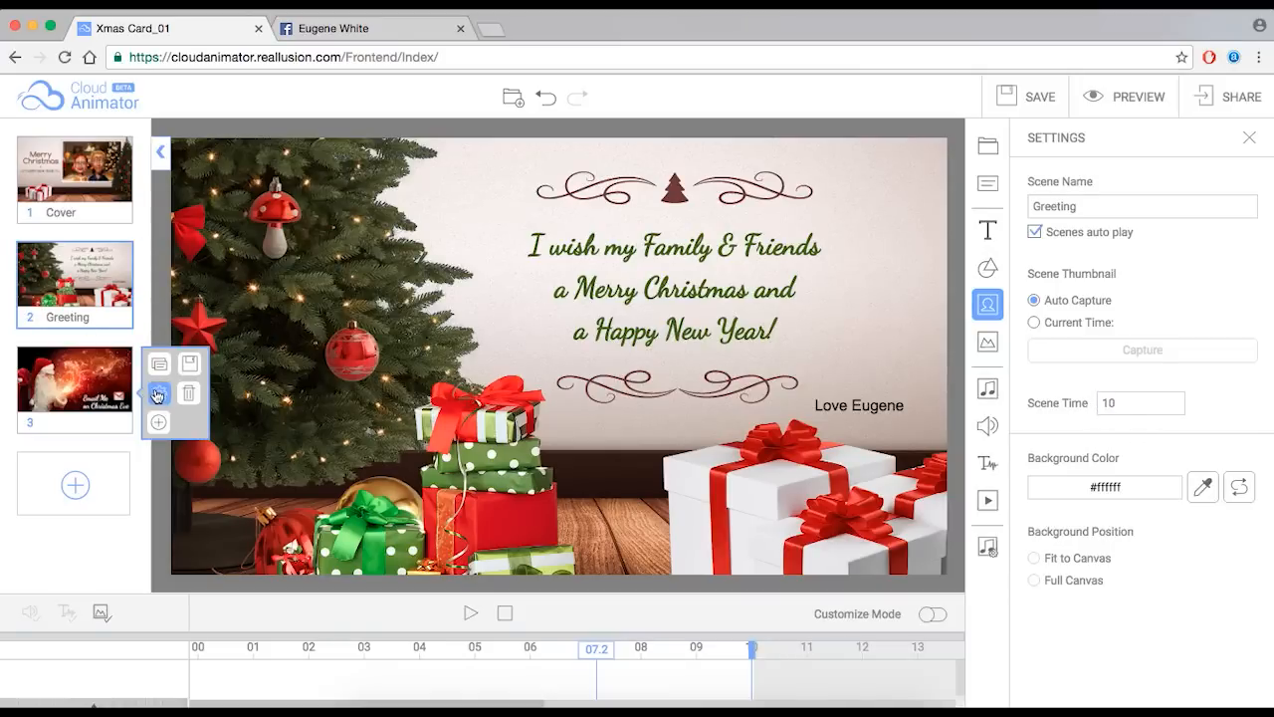
left_click(159, 396)
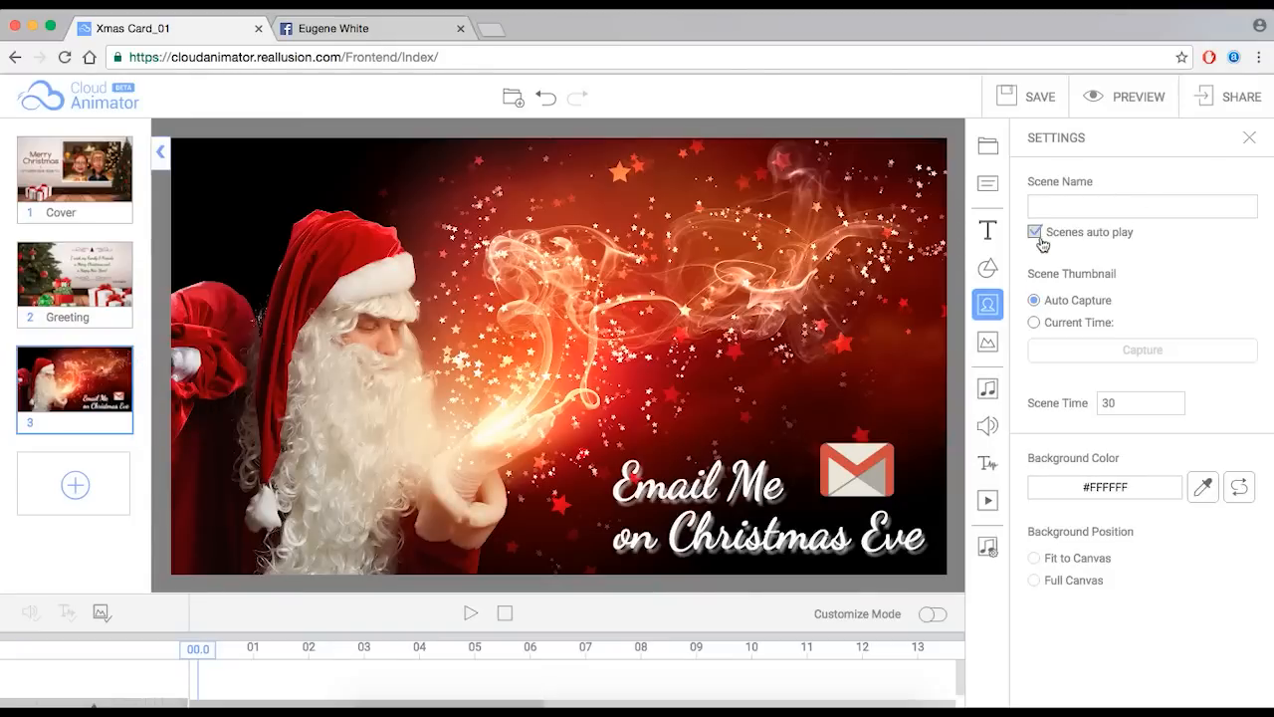
left_click(1124, 403)
- Preview all pages, skip through the Greeting and Santa scenes, and test the Gmail icon's e-mail link
left_click(1135, 101)
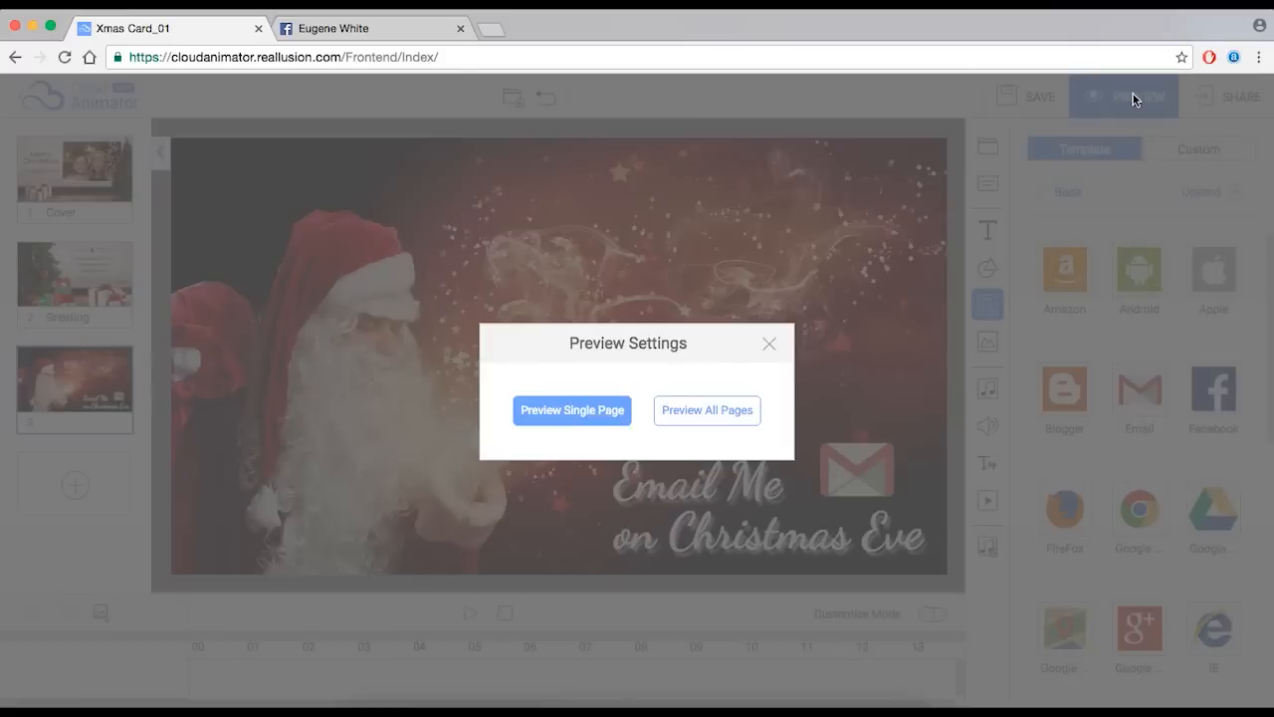
left_click(709, 409)
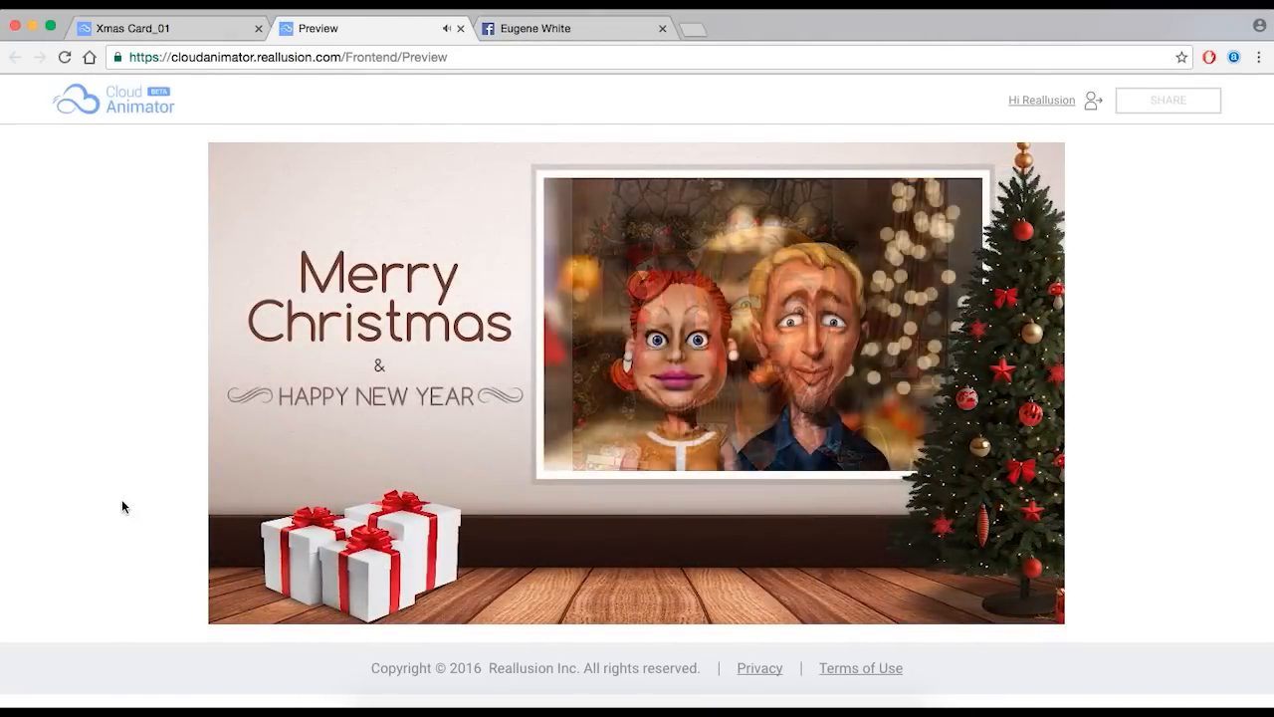
mouse_move(286, 602)
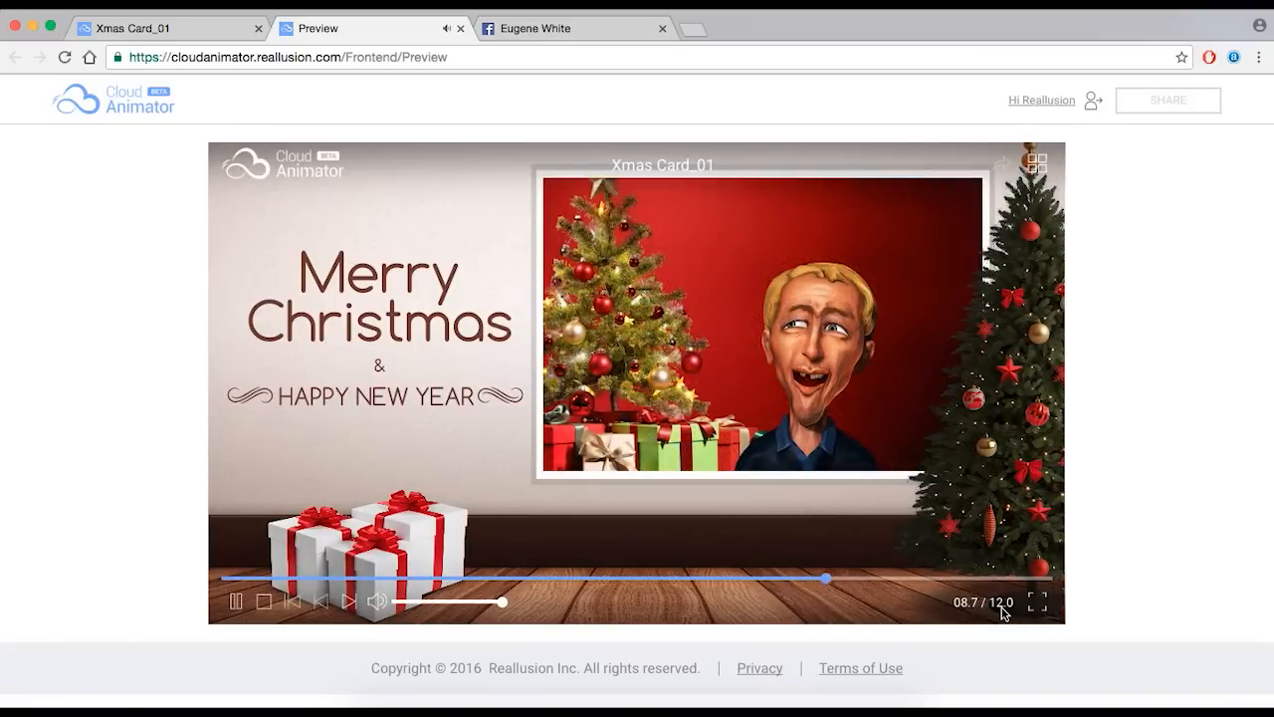
left_click(348, 604)
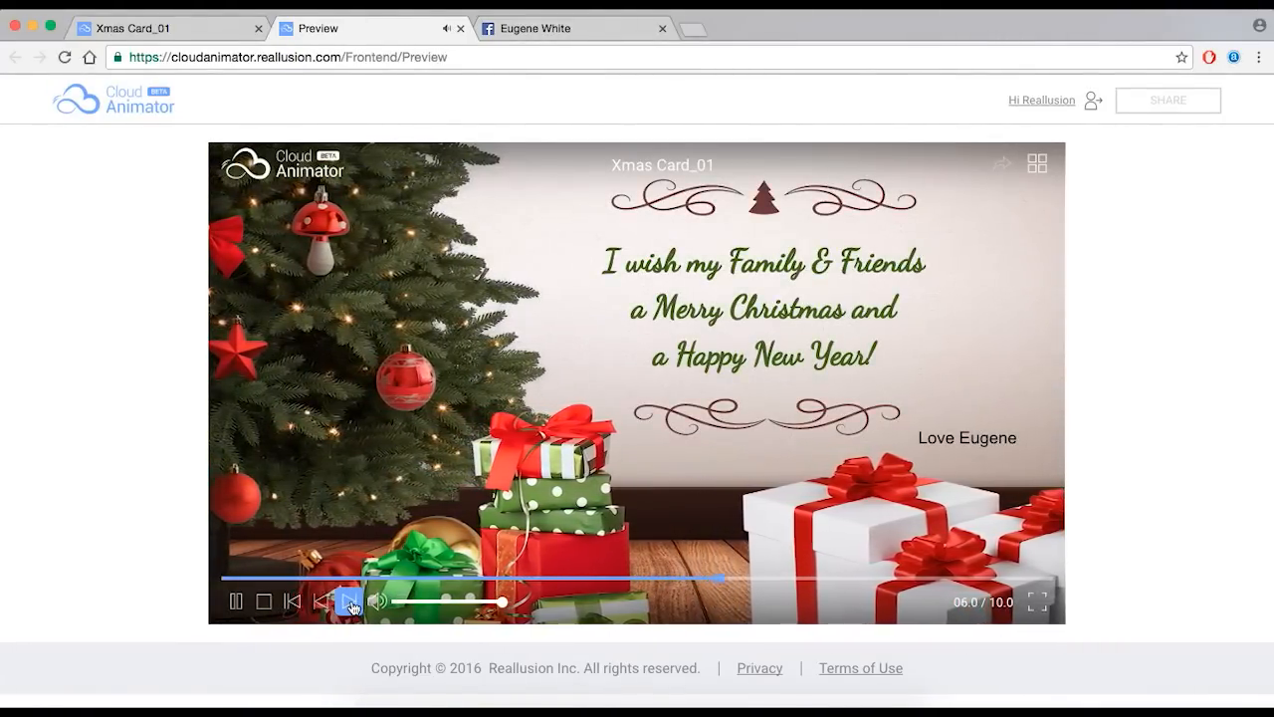
left_click(349, 603)
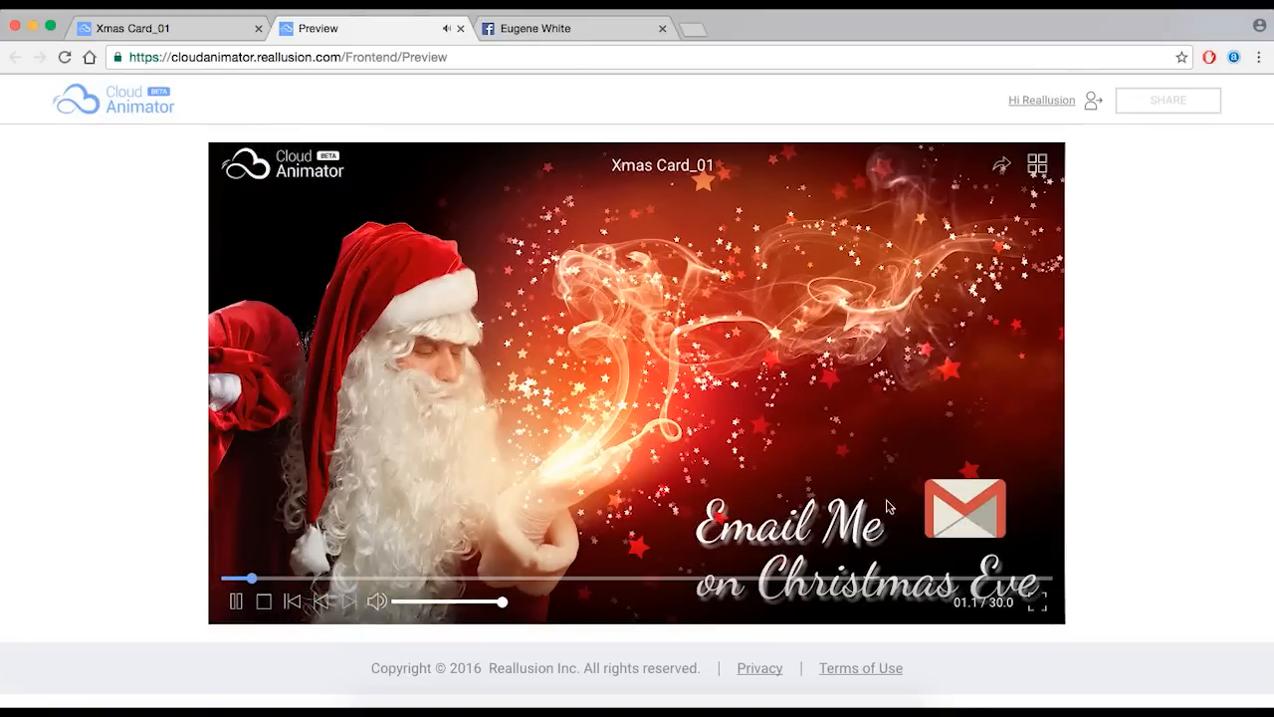
mouse_move(1026, 602)
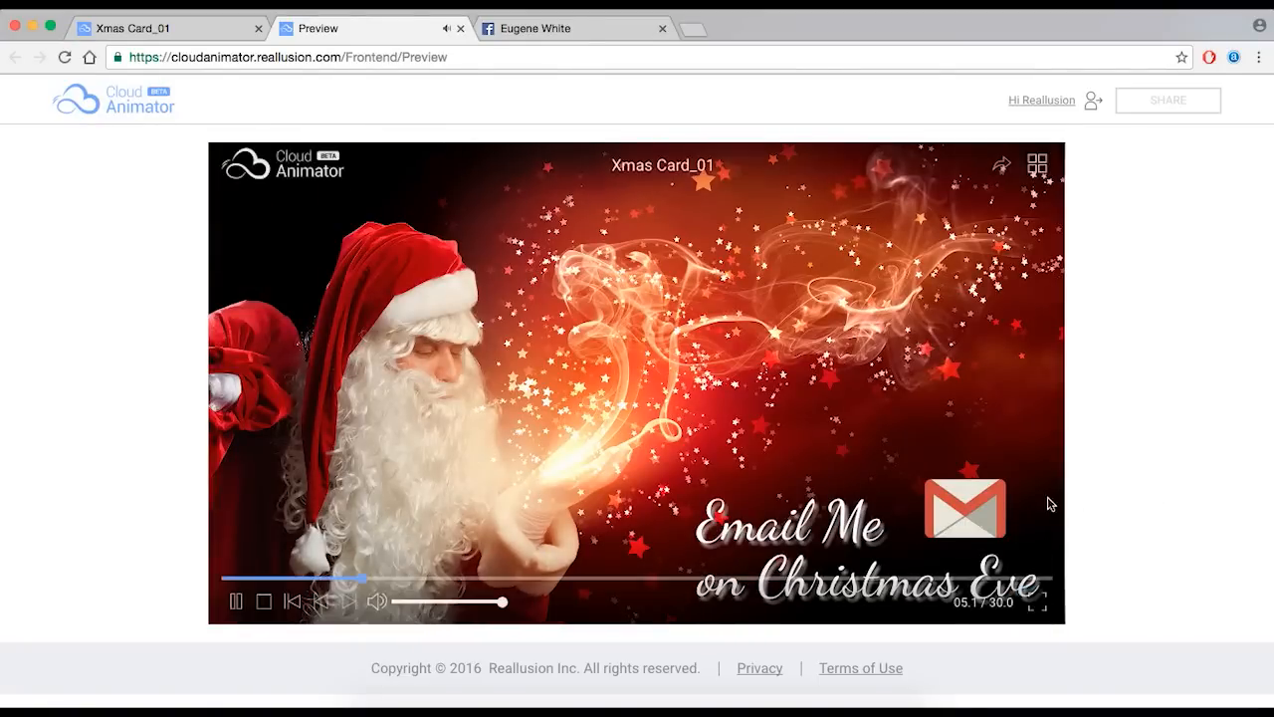
left_click(980, 501)
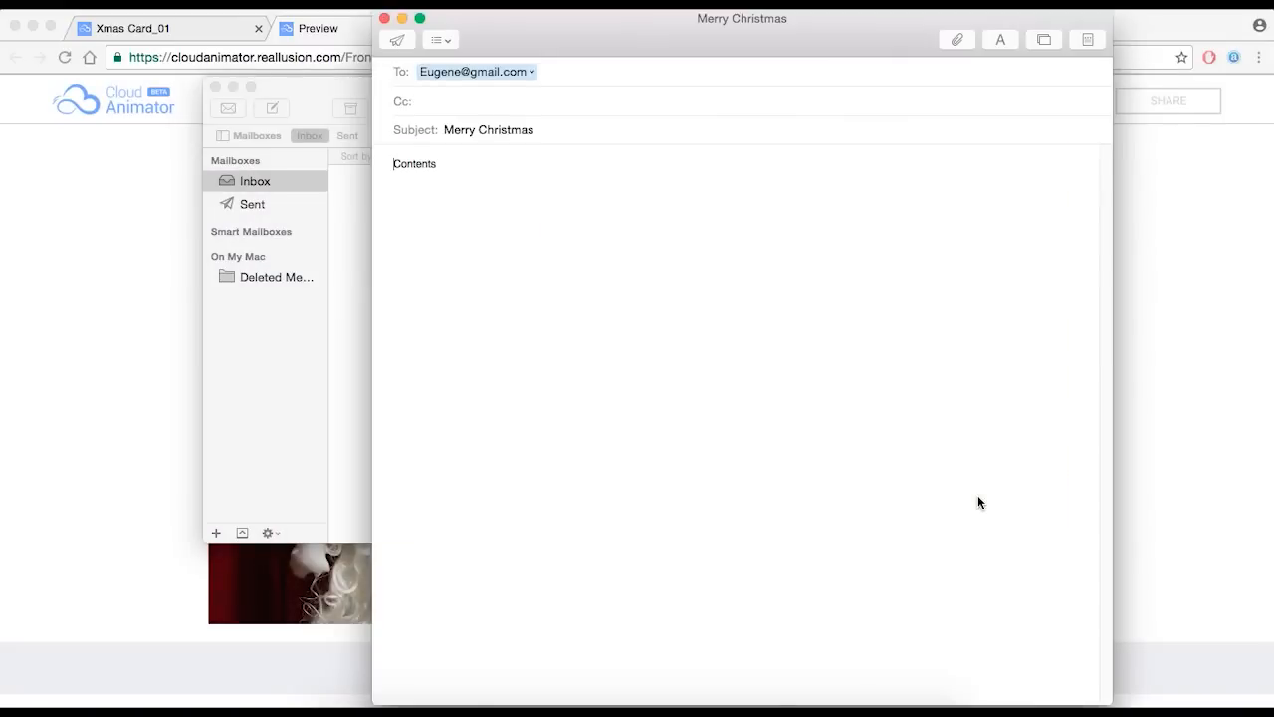
left_click_drag(586, 46, 484, 48)
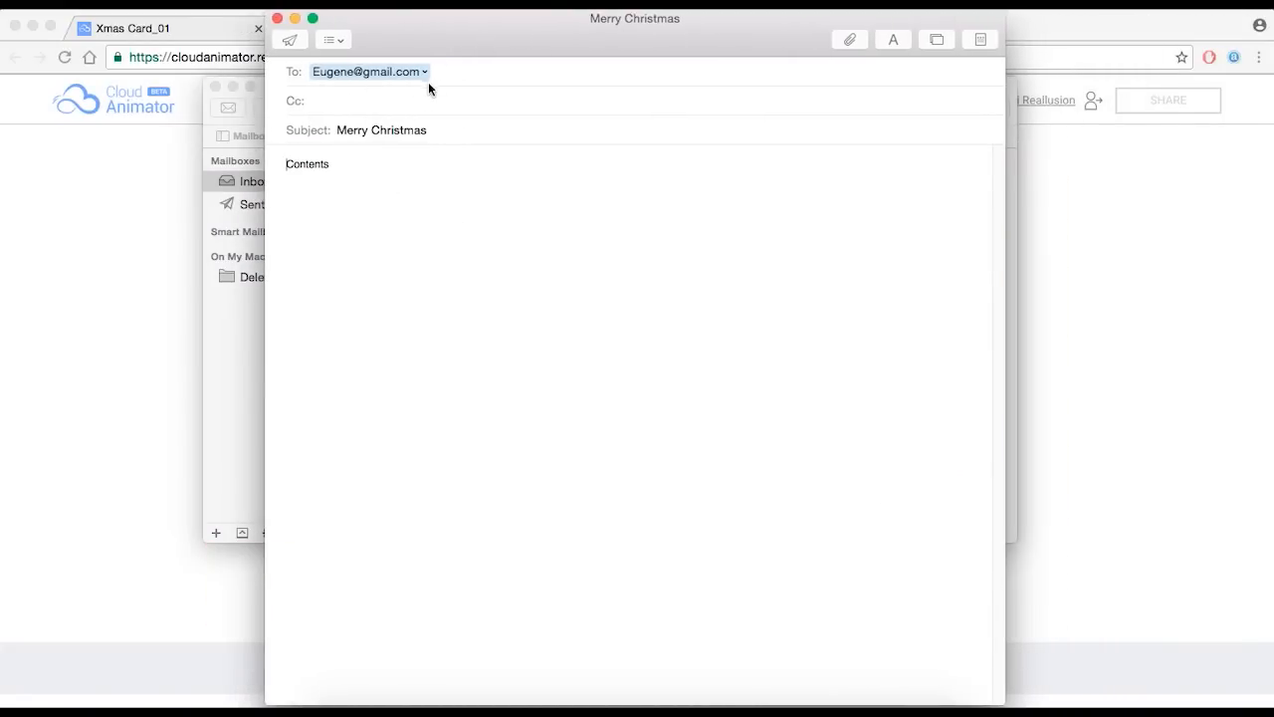
left_click(276, 19)
key("super+q")
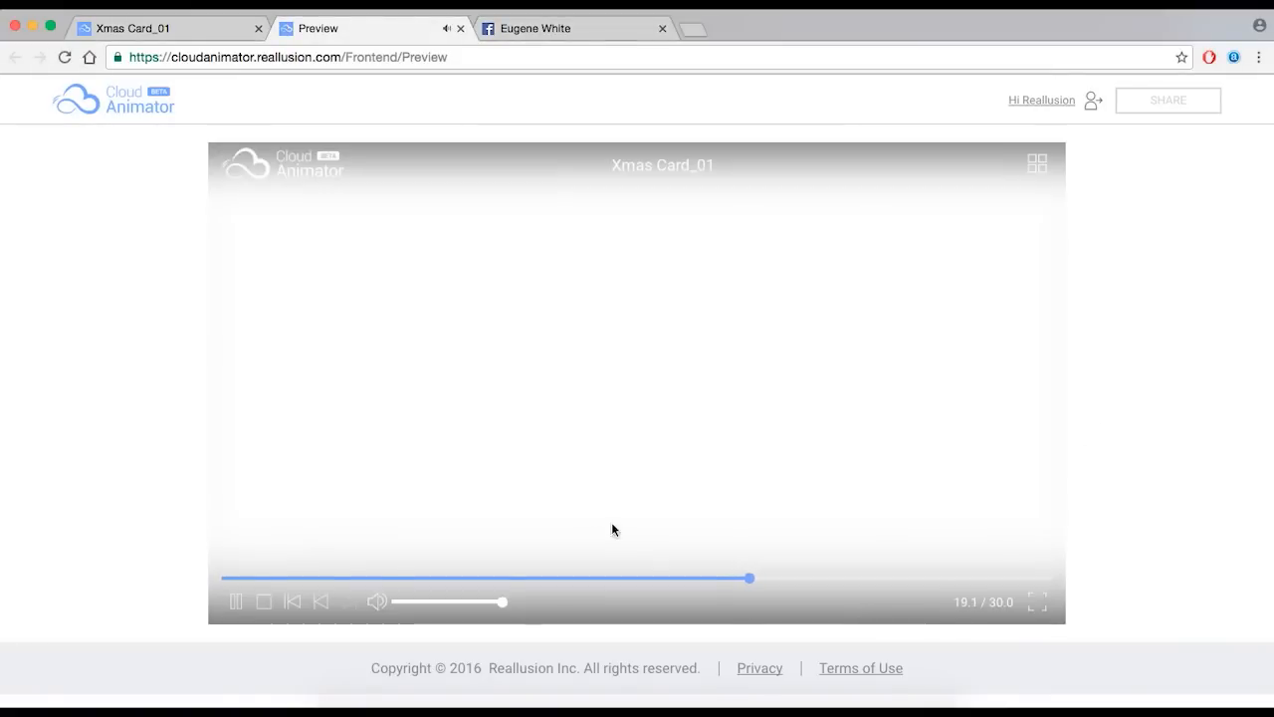
- Seek the preview back near the scene's start, then close the Preview tab
left_click(274, 580)
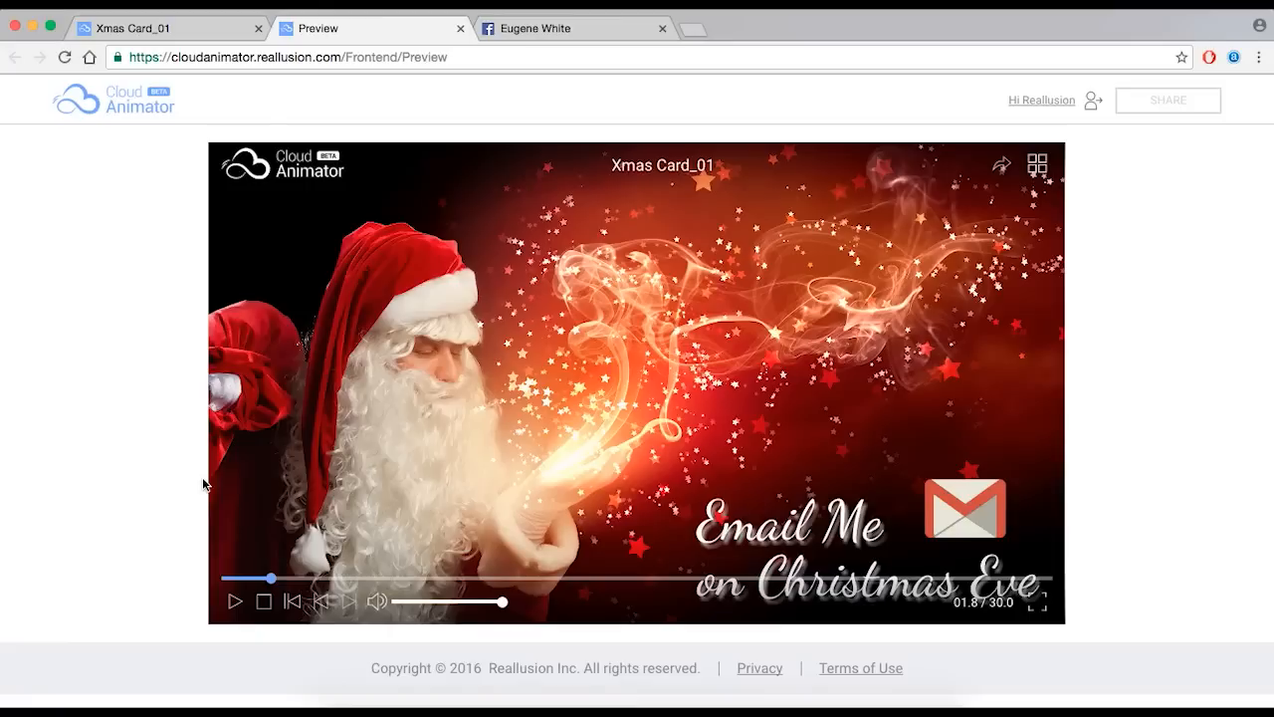
left_click(460, 28)
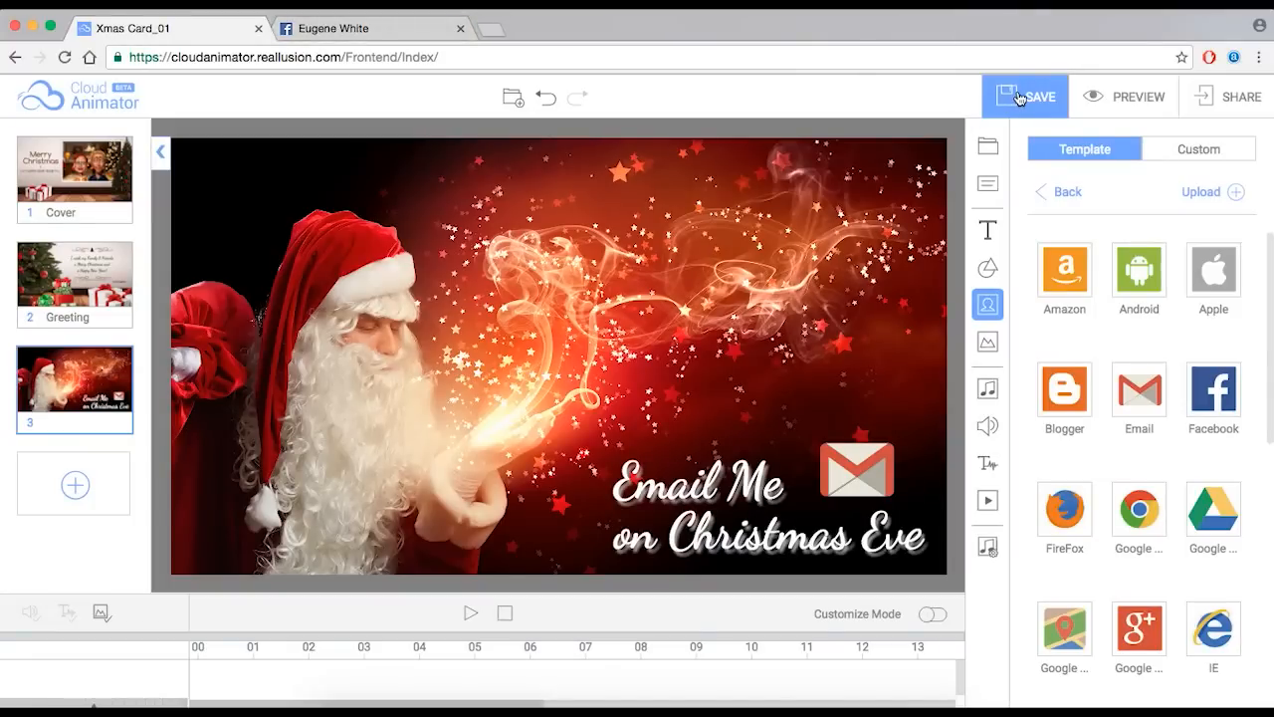
- Rename the project from Xmas Card_01 to 'Merry Christmas from Eugene & Family'
left_click(1019, 97)
left_click(502, 318)
left_click_drag(517, 316, 382, 321)
key("Right")
key("BackSpace")
key("BackSpace")
key("BackSpace")
key("BackSpace")
key("BackSpace")
key("BackSpace")
key("BackSpace")
key("BackSpace")
key("BackSpace")
key("BackSpace")
key("BackSpace")
type("Mer")
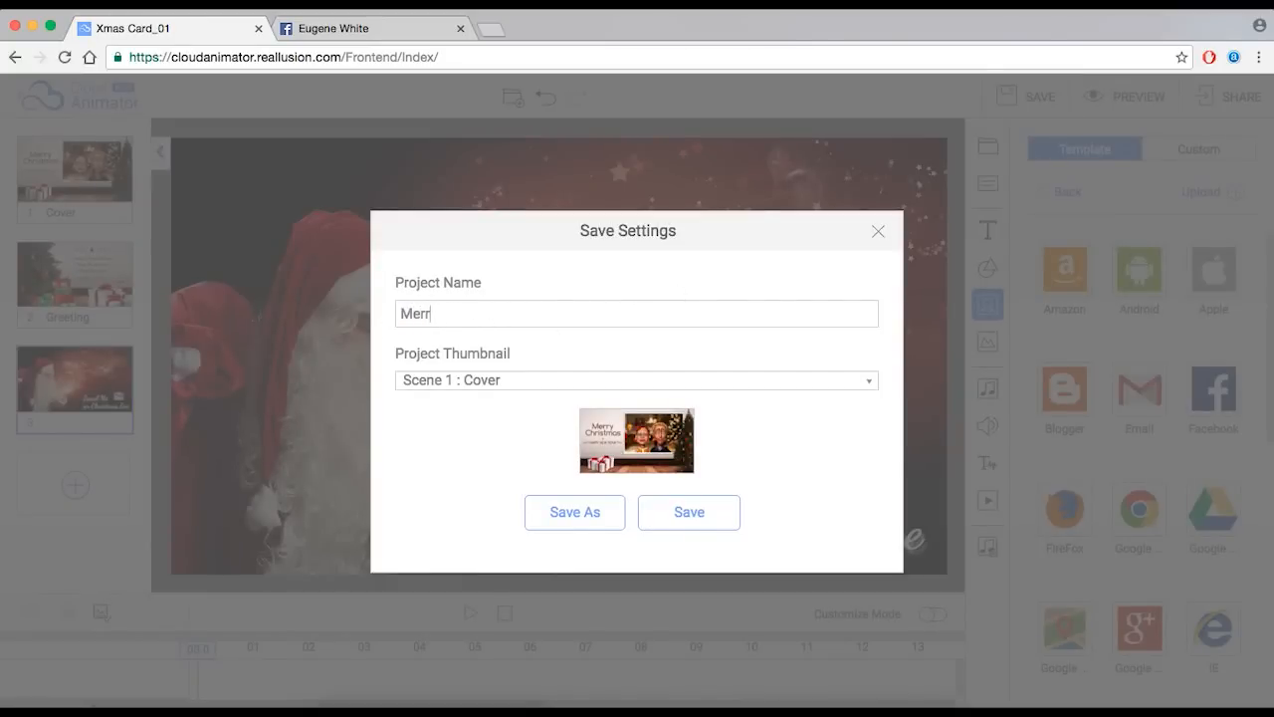
type("ry Christmas from Eugen")
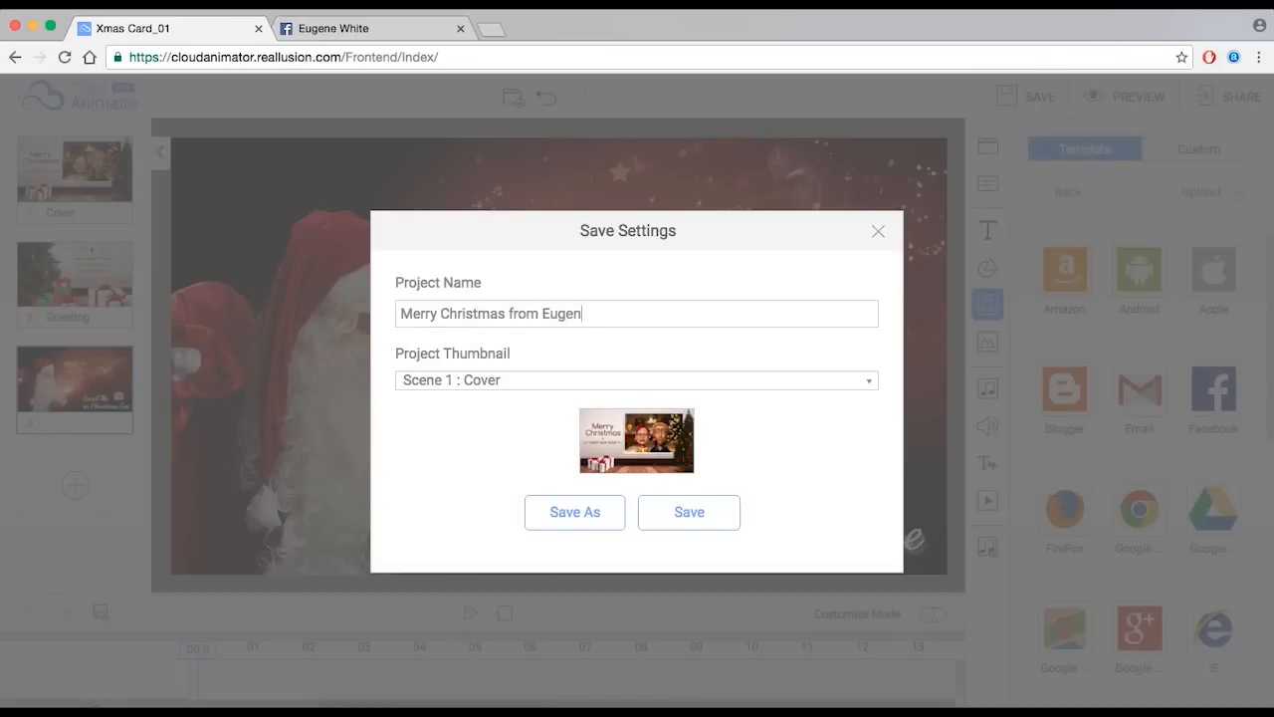
type("e and Fam")
key("BackSpace")
key("BackSpace")
key("BackSpace")
type("& Fam")
- Set the project thumbnail to Scene 2 : Greeting and save
left_click(510, 382)
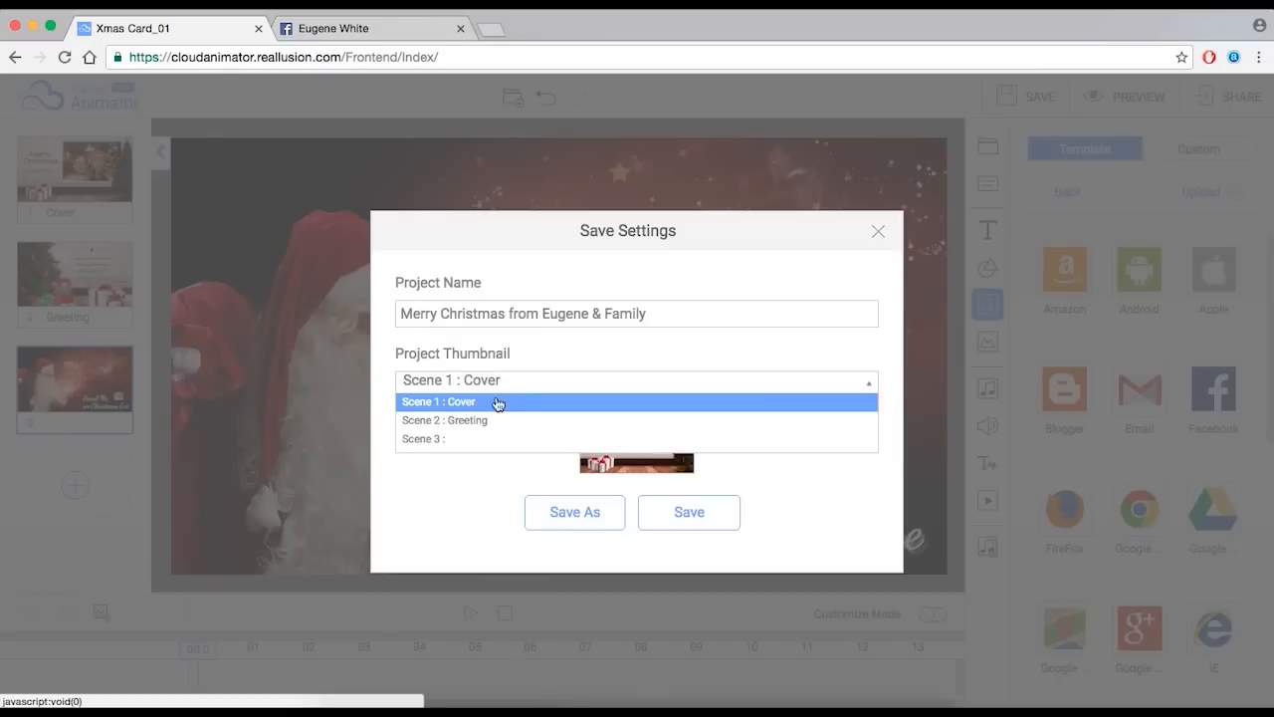
left_click(588, 376)
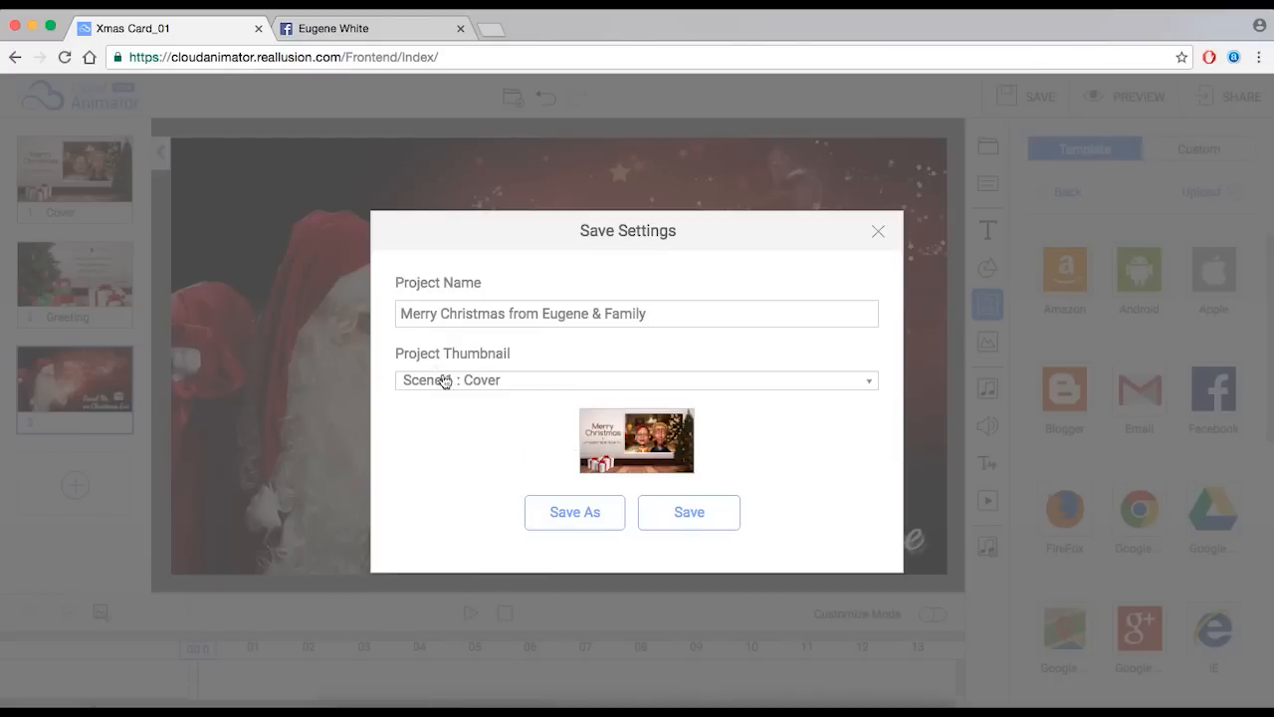
left_click(492, 384)
left_click(473, 421)
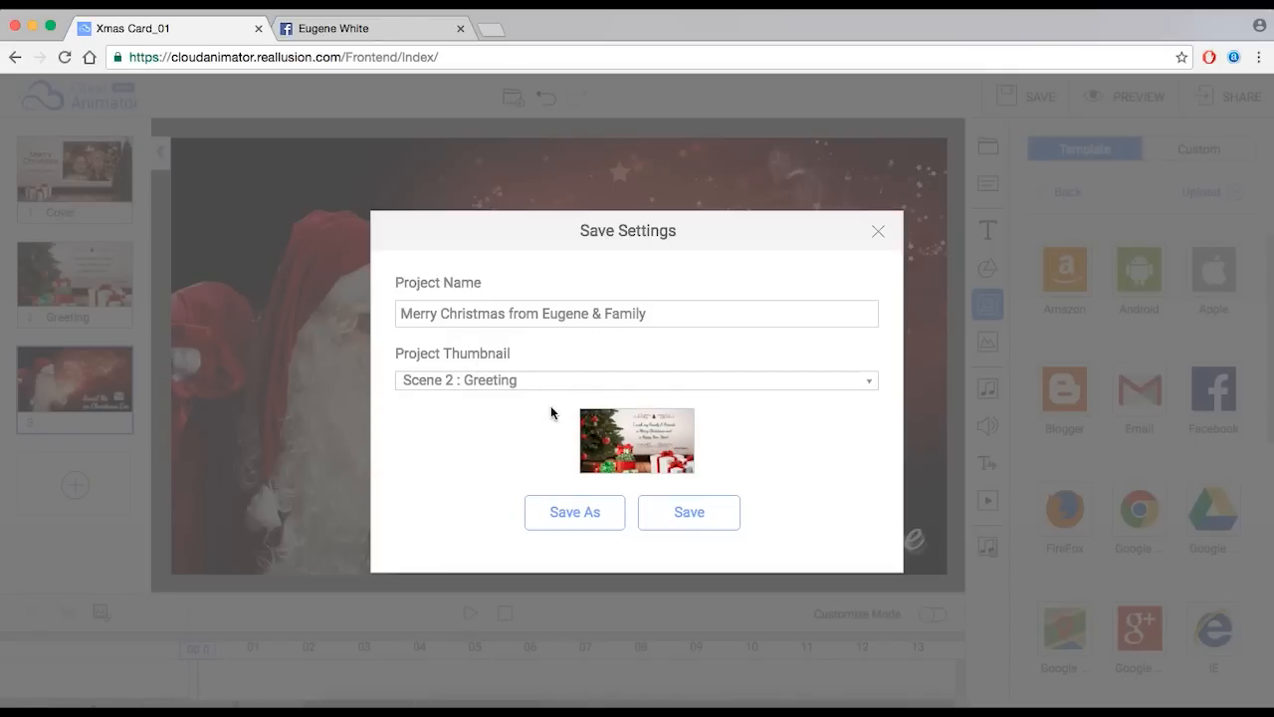
left_click(683, 513)
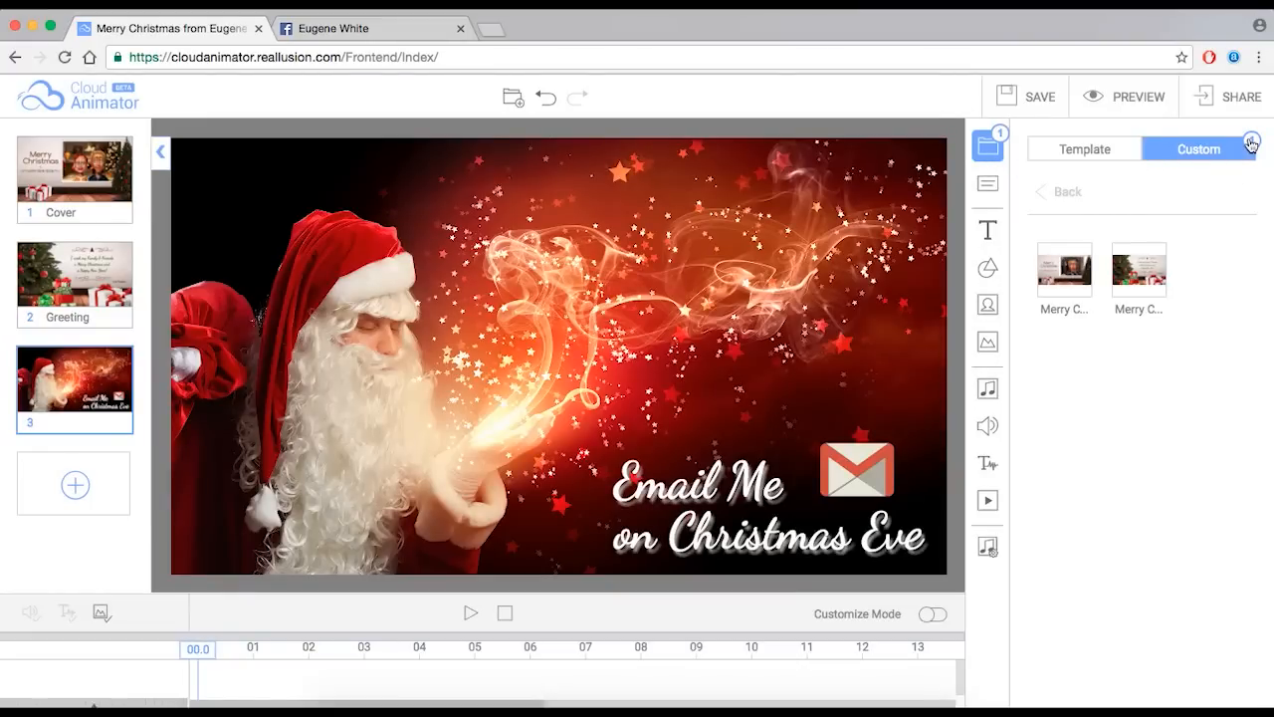
- Load the 'Merry Christmas from Eugene & Family' project and move the playhead to 03.9 to show its cover
mouse_move(1137, 283)
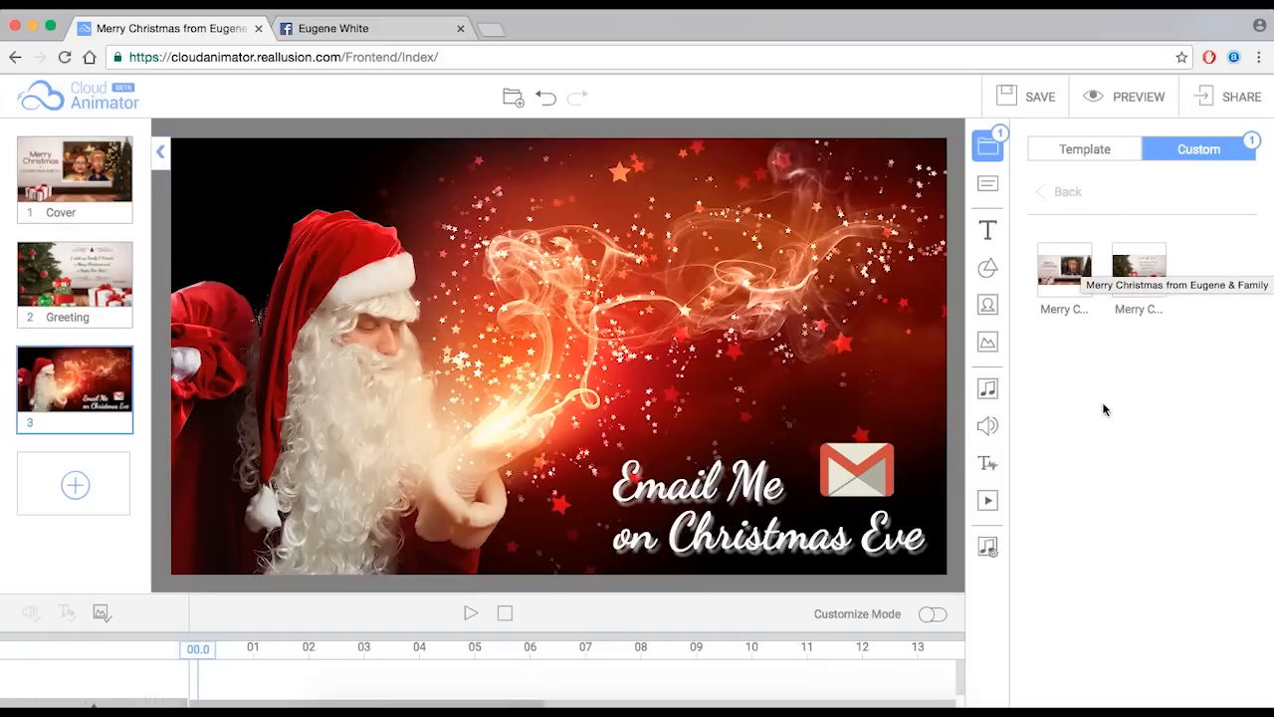
left_click(1140, 275)
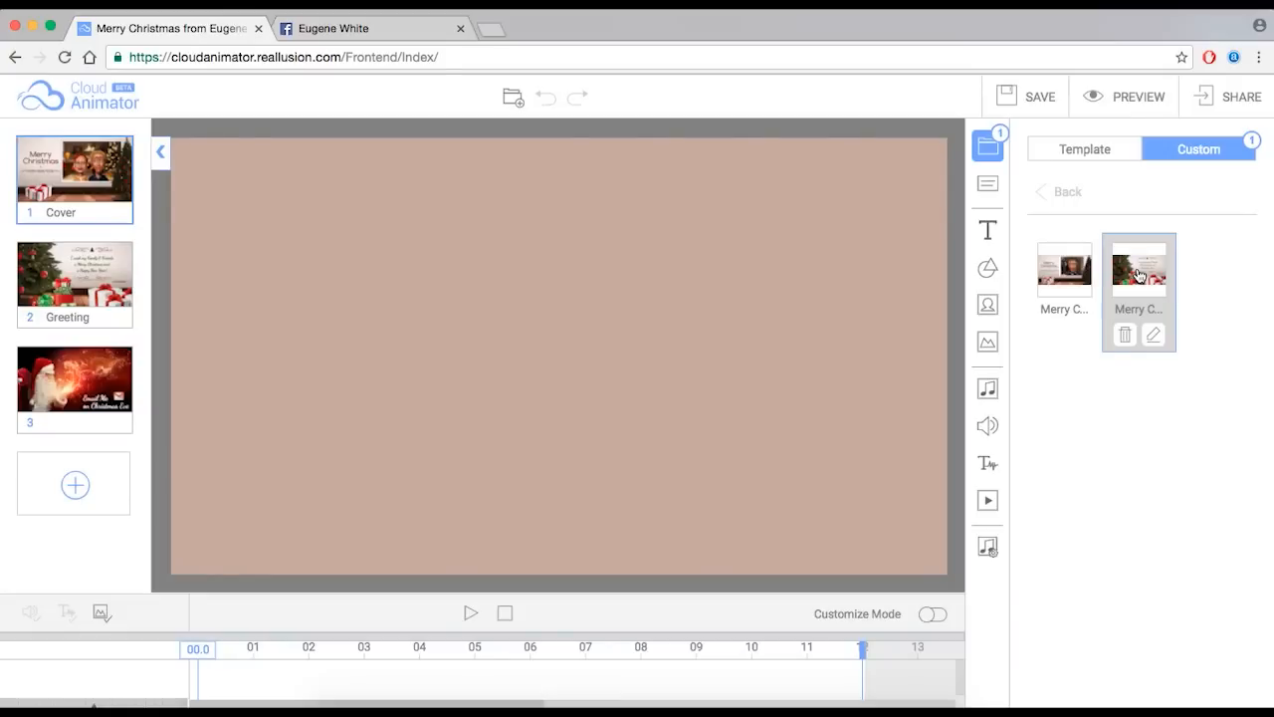
left_click_drag(213, 648, 414, 648)
- Go to the Project List and publish the 'Merry Christmas from Eugene & Family' card
left_click(1241, 96)
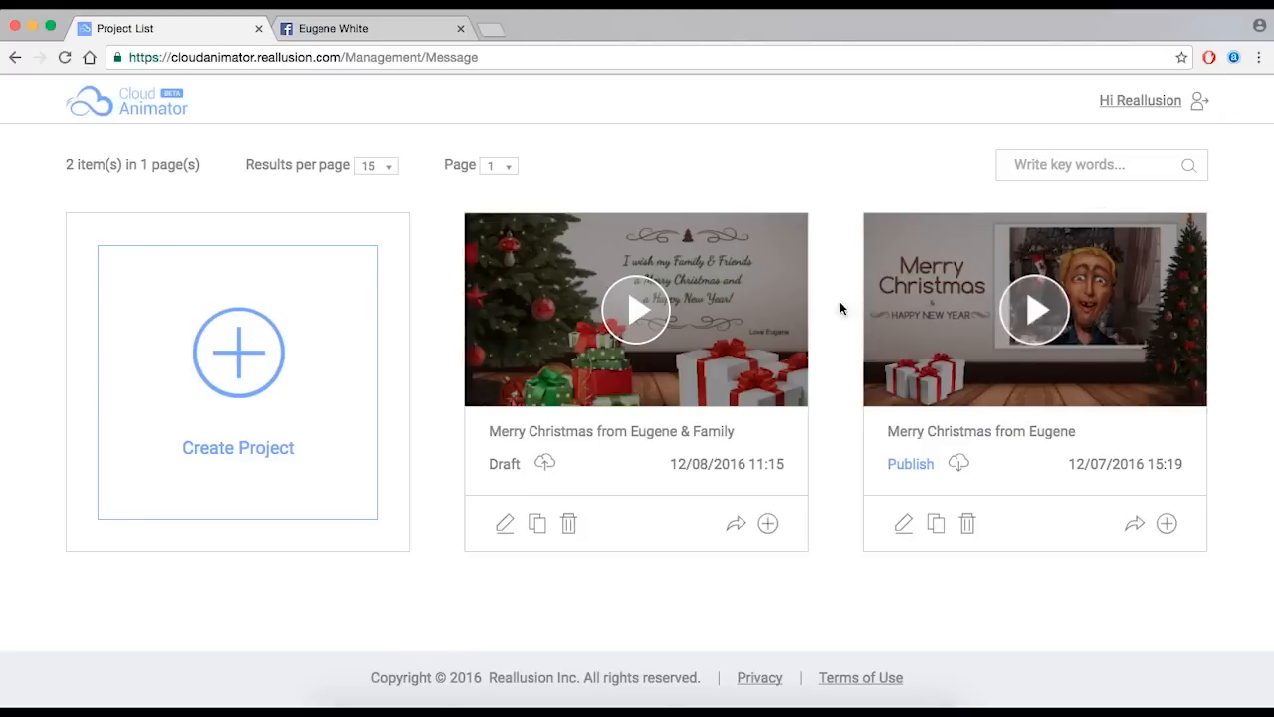
left_click(549, 467)
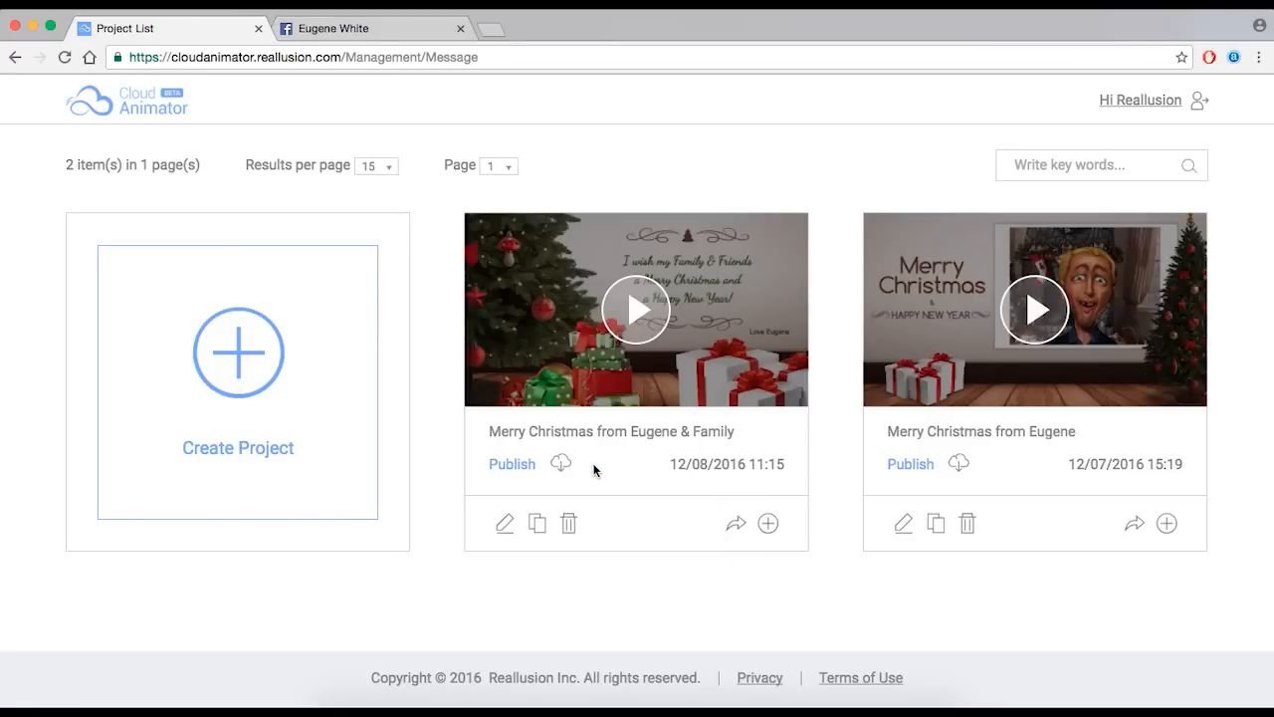
- Open the new card's share page and select its Share URL player link
left_click(738, 529)
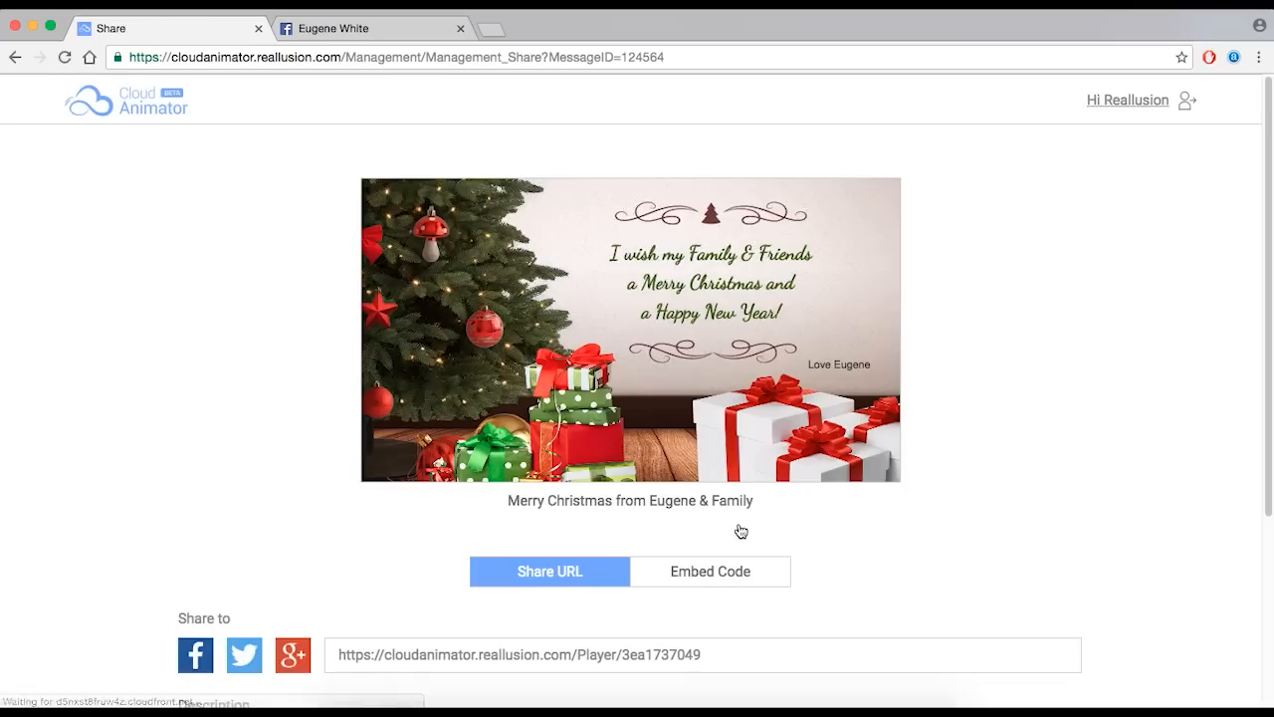
scroll(239, 449, "down", 2)
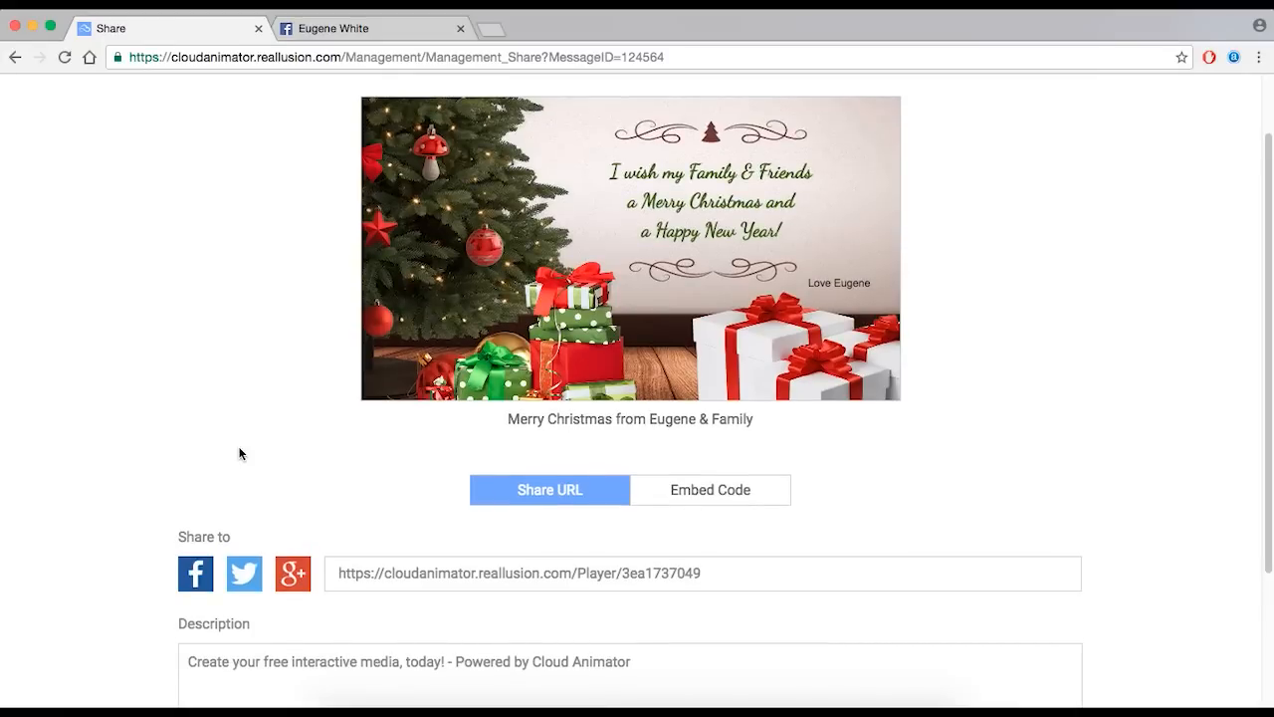
scroll(379, 560, "down", 1)
left_click(515, 555)
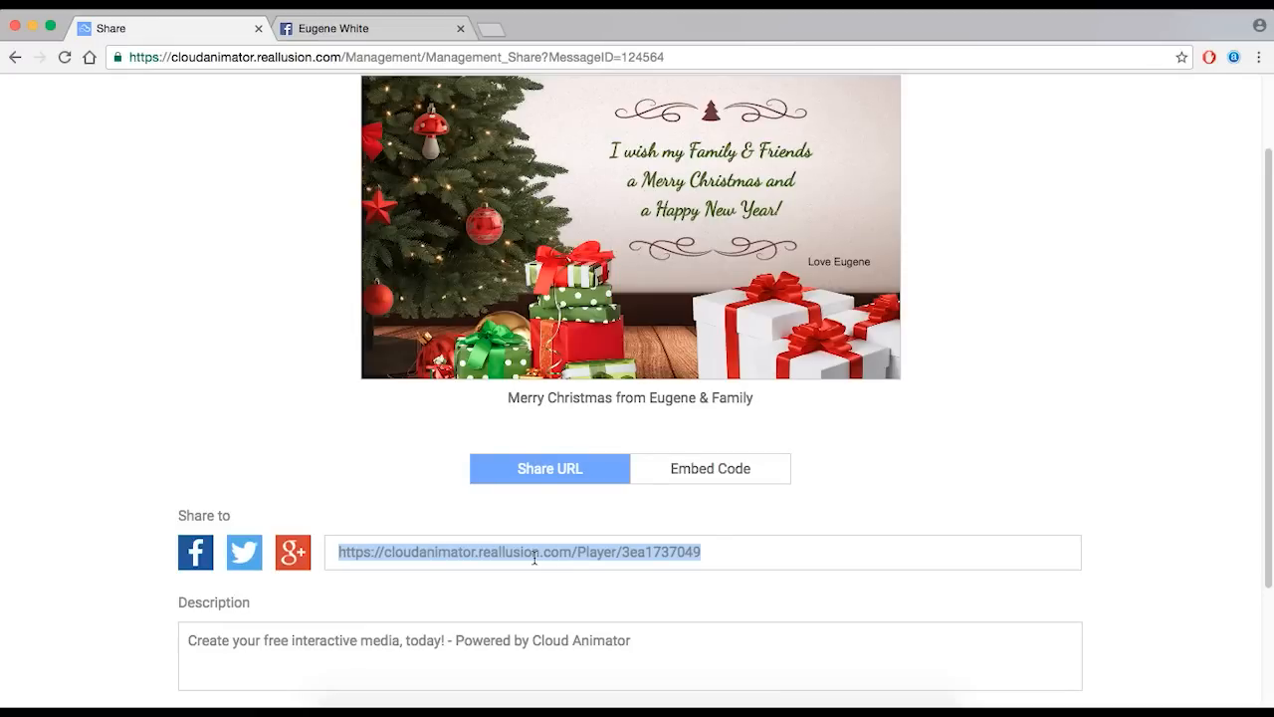
scroll(589, 552, "up", 3)
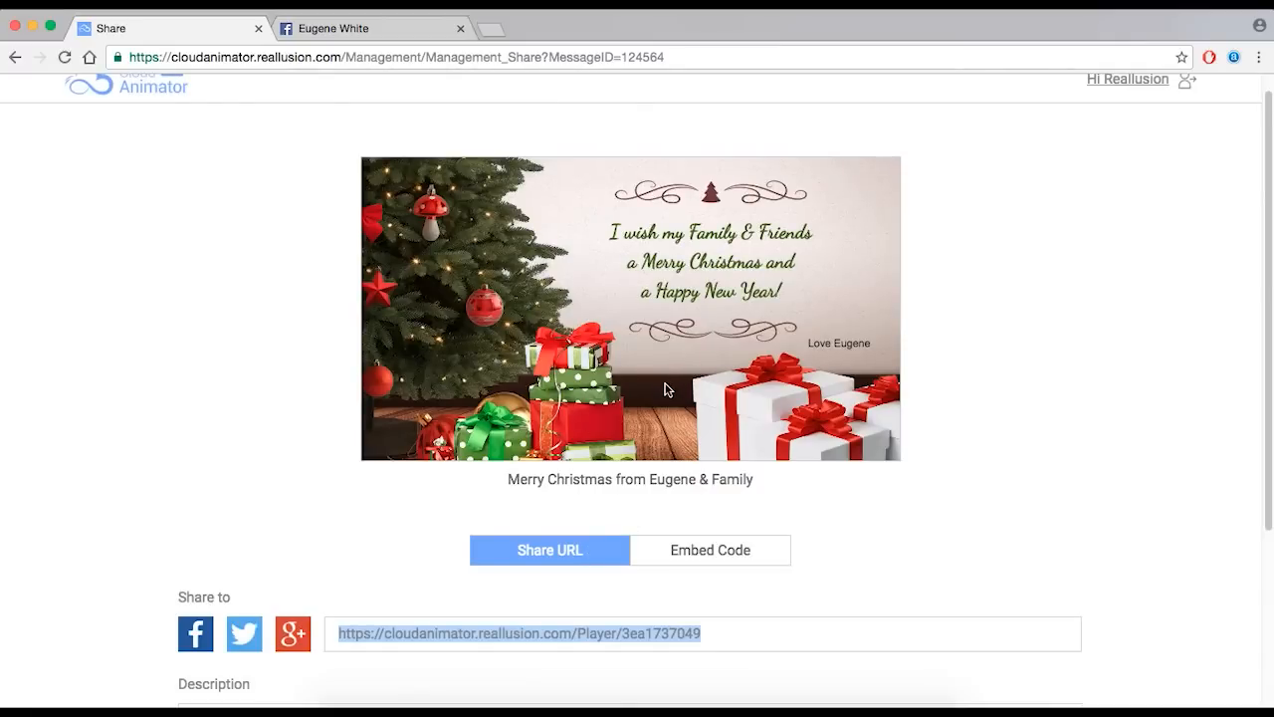
scroll(667, 391, "down", 4)
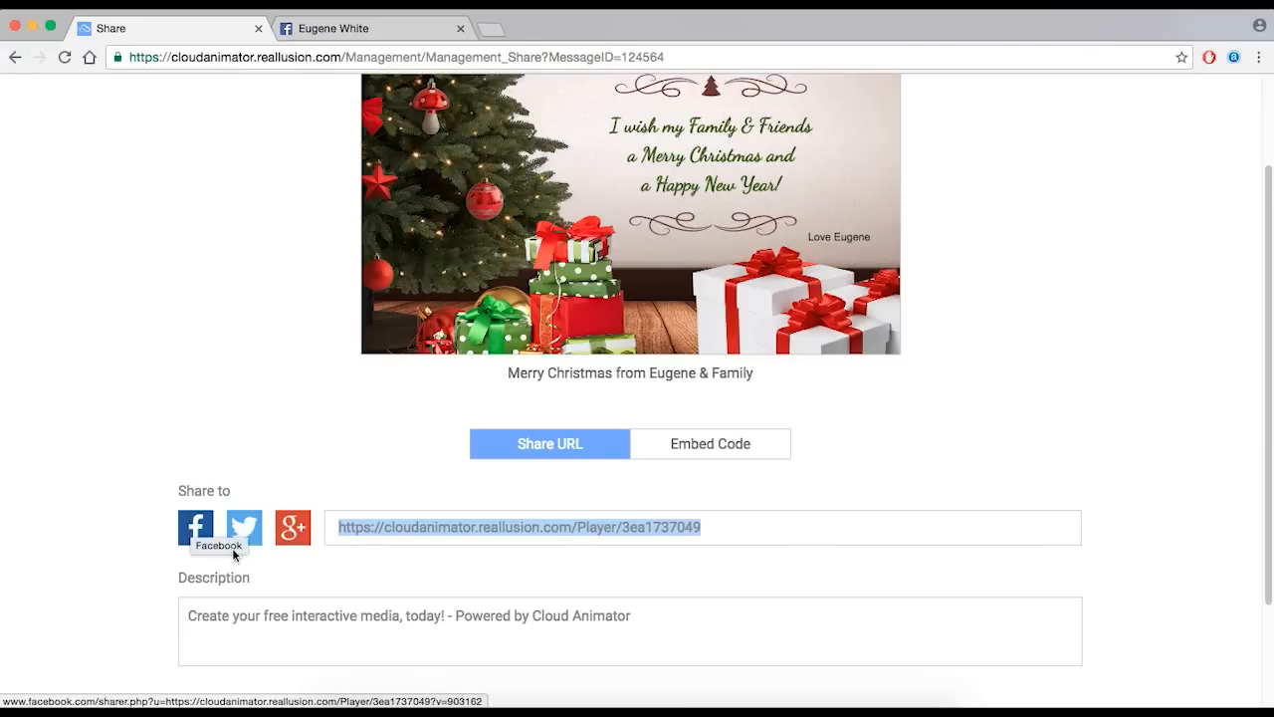
- Replace the default share description with 'Thank you all for a wonderful year' and bring up the Facebook profile
left_click(371, 632)
scroll(372, 632, "down", 1)
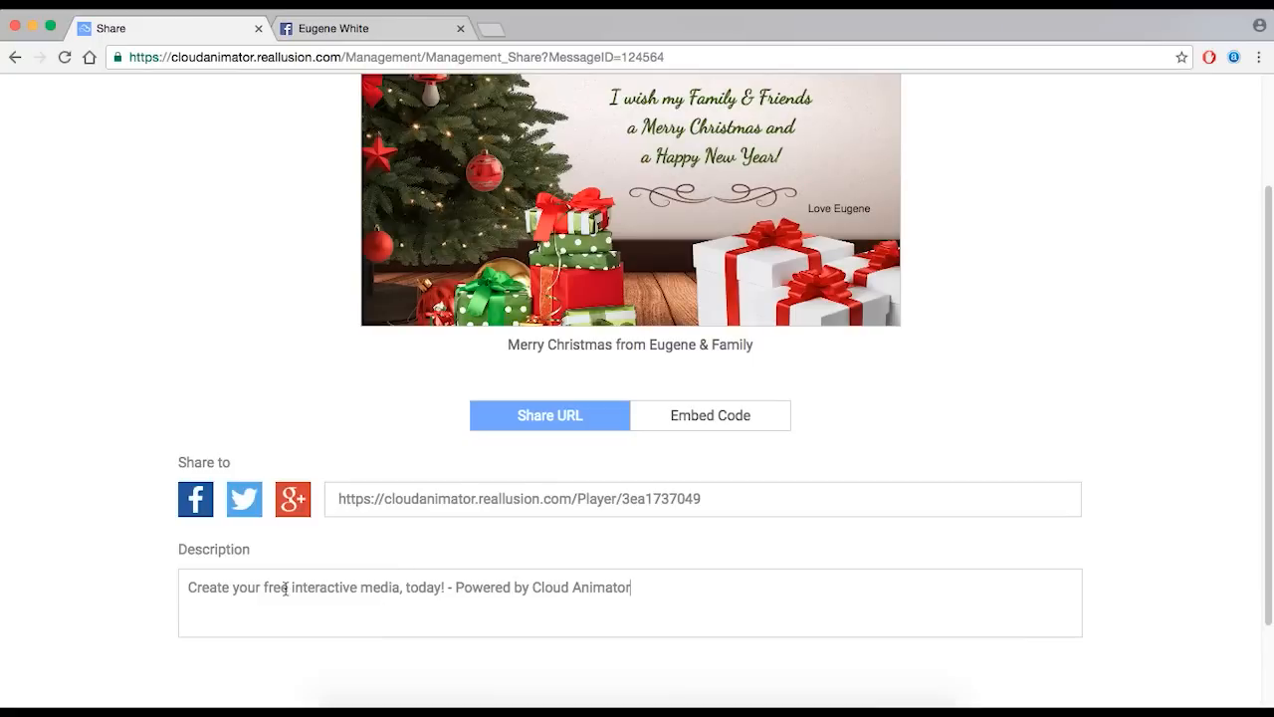
left_click_drag(234, 595, 345, 594)
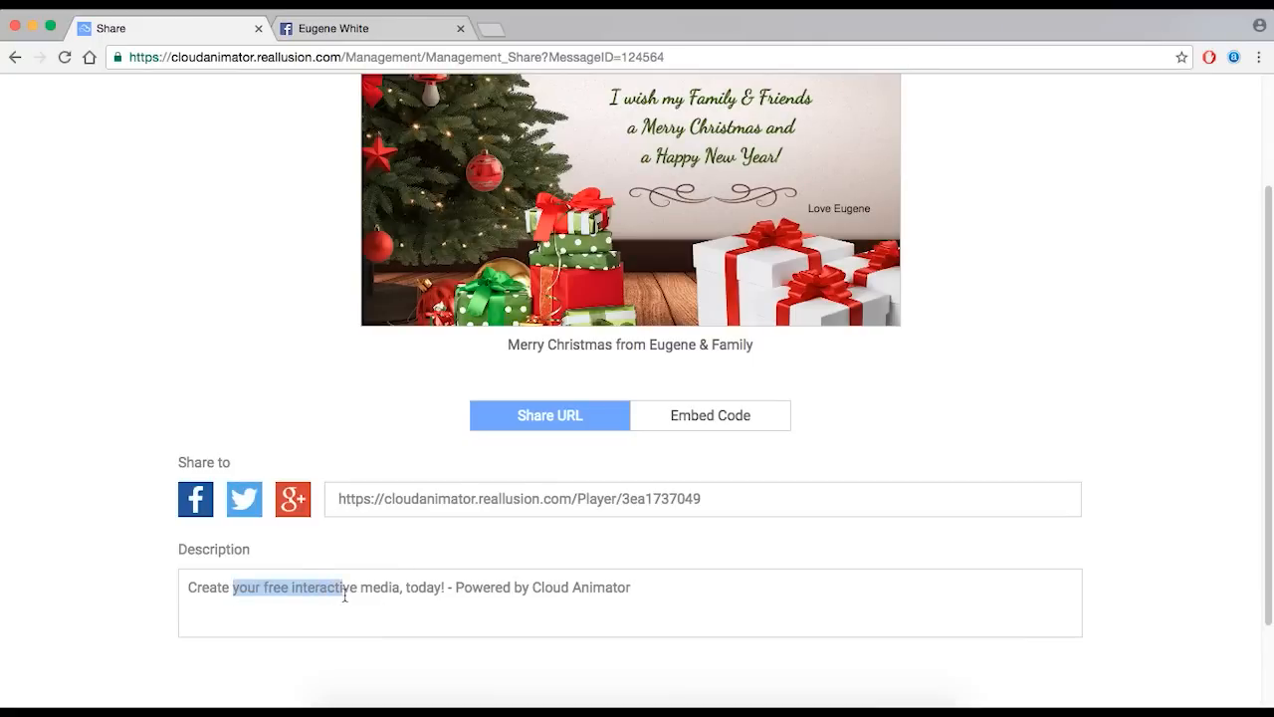
left_click(411, 597)
left_click_drag(661, 587, 174, 580)
key("BackSpace")
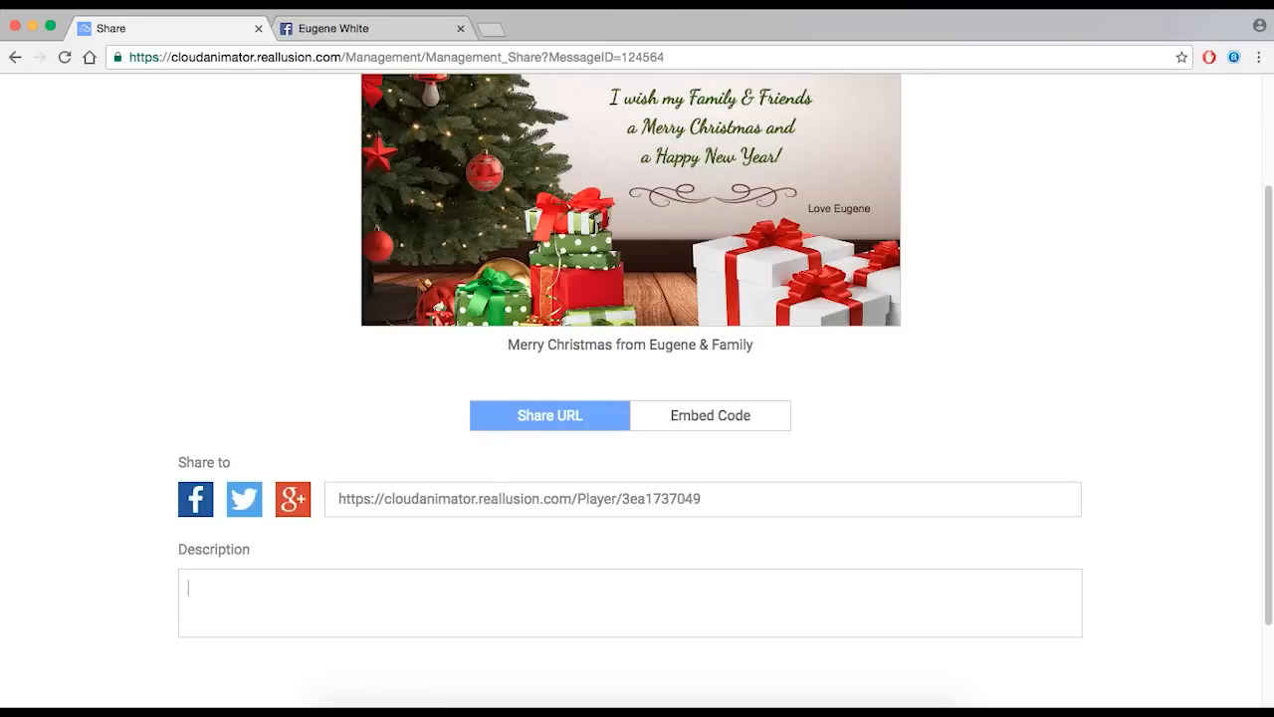
type("Thank you all for a wonderful year!")
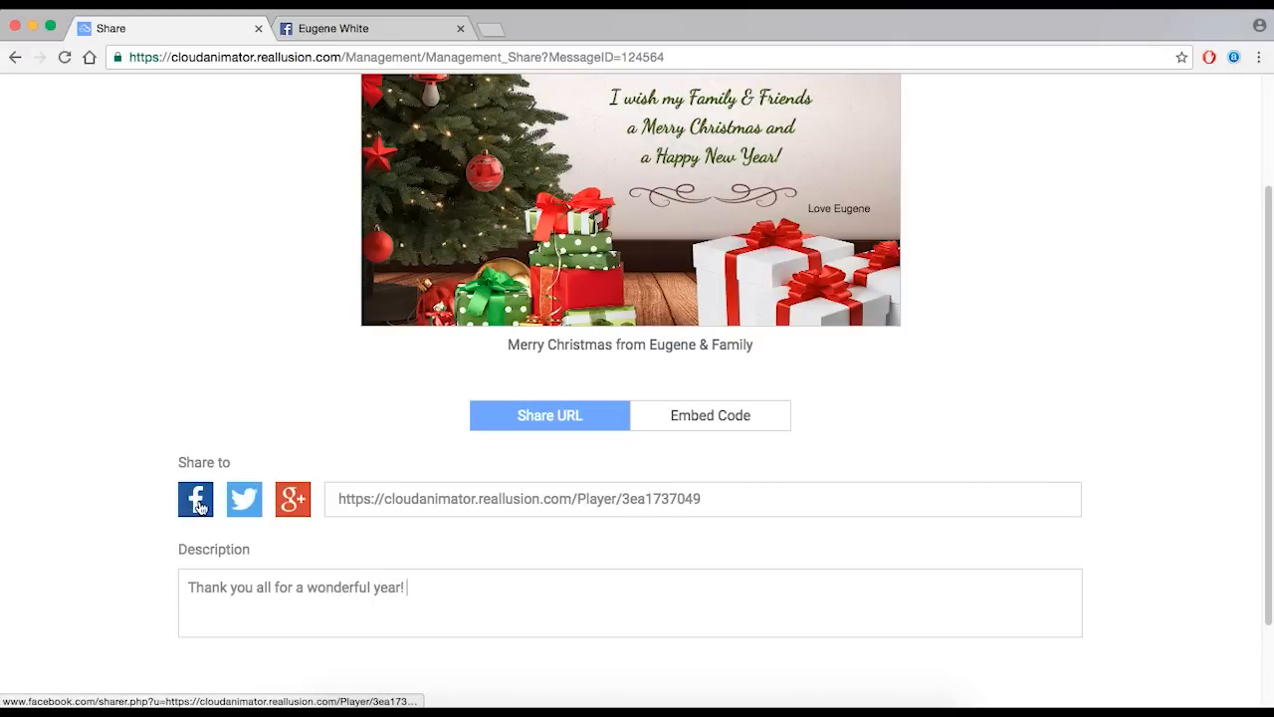
left_click(355, 28)
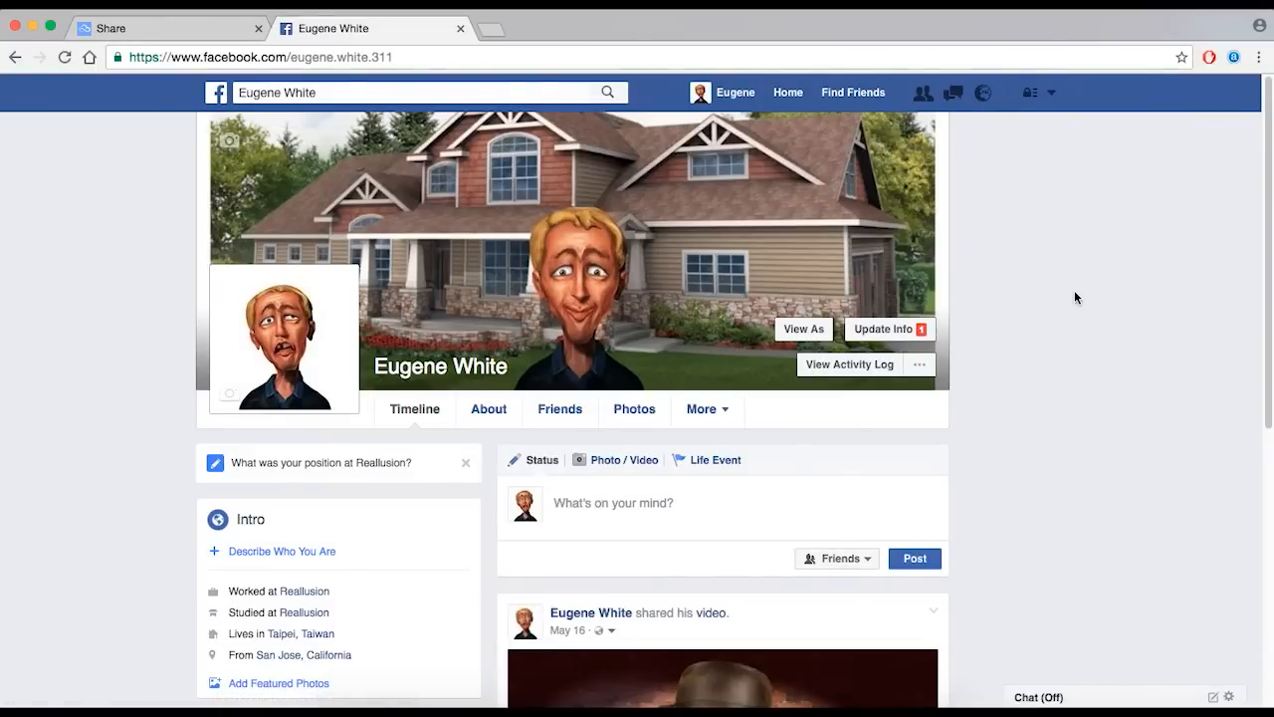
- Share the card to the Facebook timeline with the message 'Click on the email icon'
left_click(152, 31)
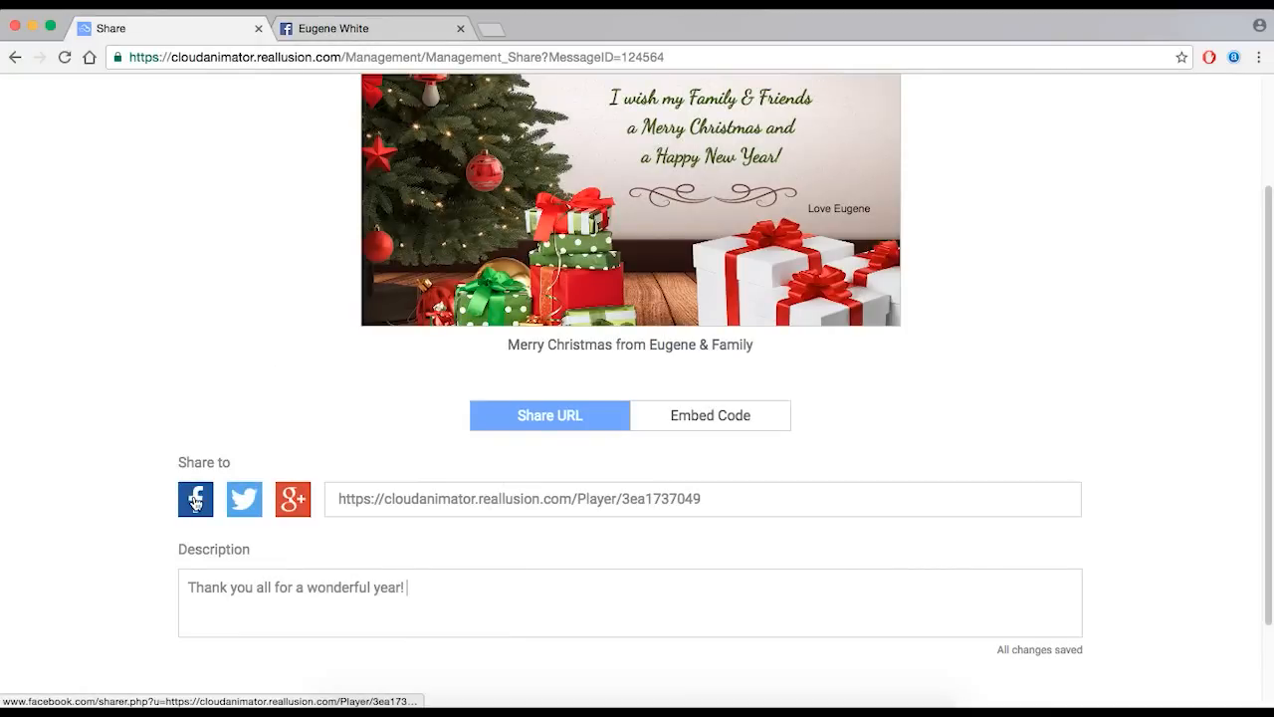
left_click(195, 501)
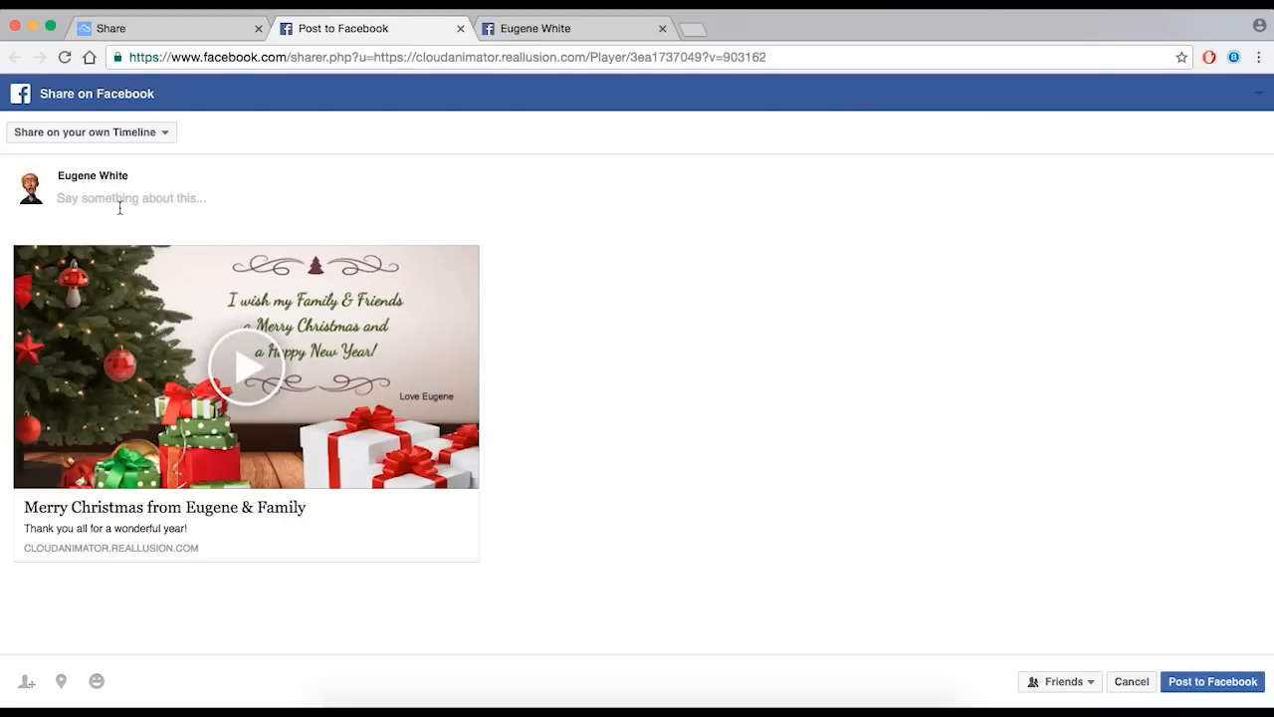
type("Click on the email icon!")
left_click(1200, 685)
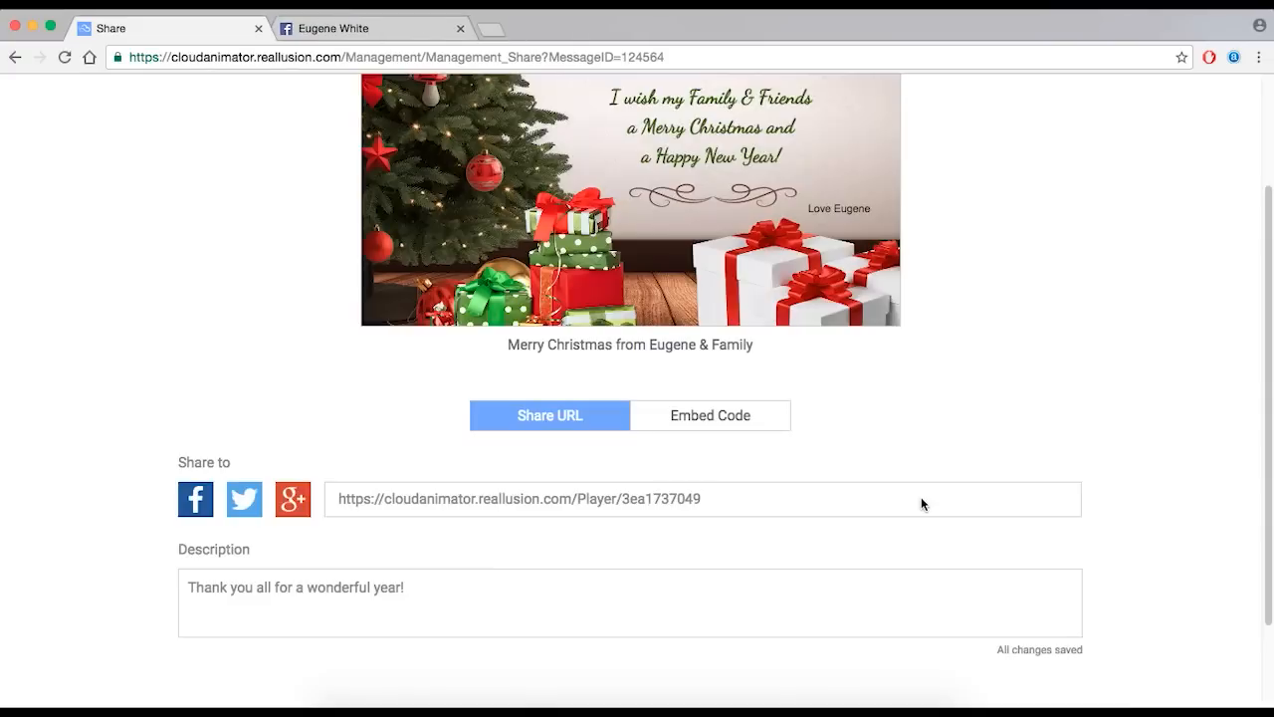
- Reload the Facebook profile, find the new card post, and play the card from it
left_click(411, 29)
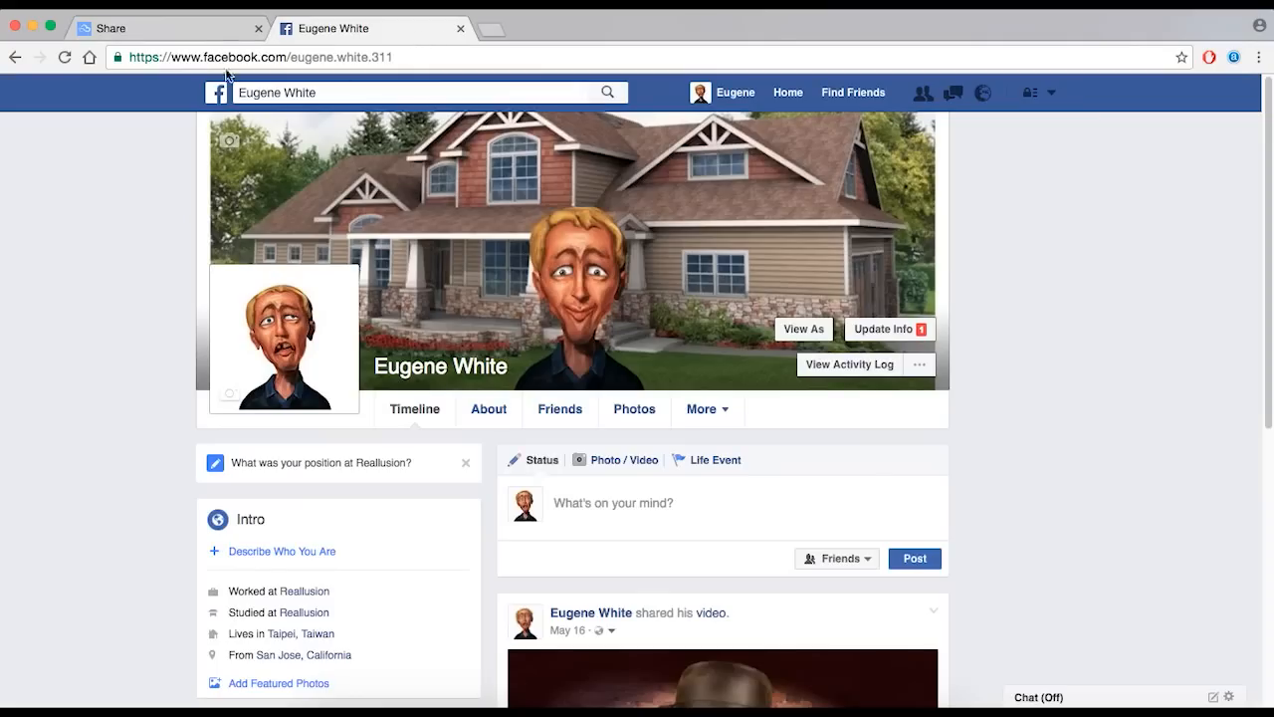
left_click(66, 56)
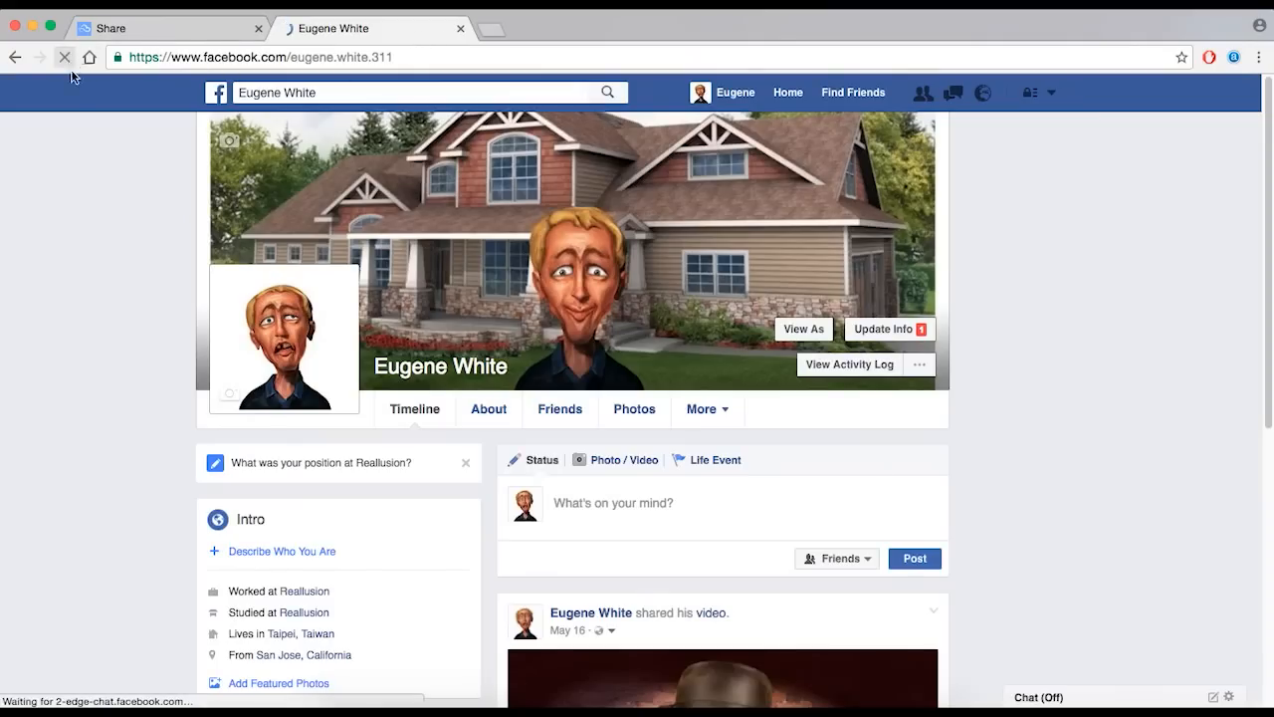
scroll(1007, 377, "up", 2)
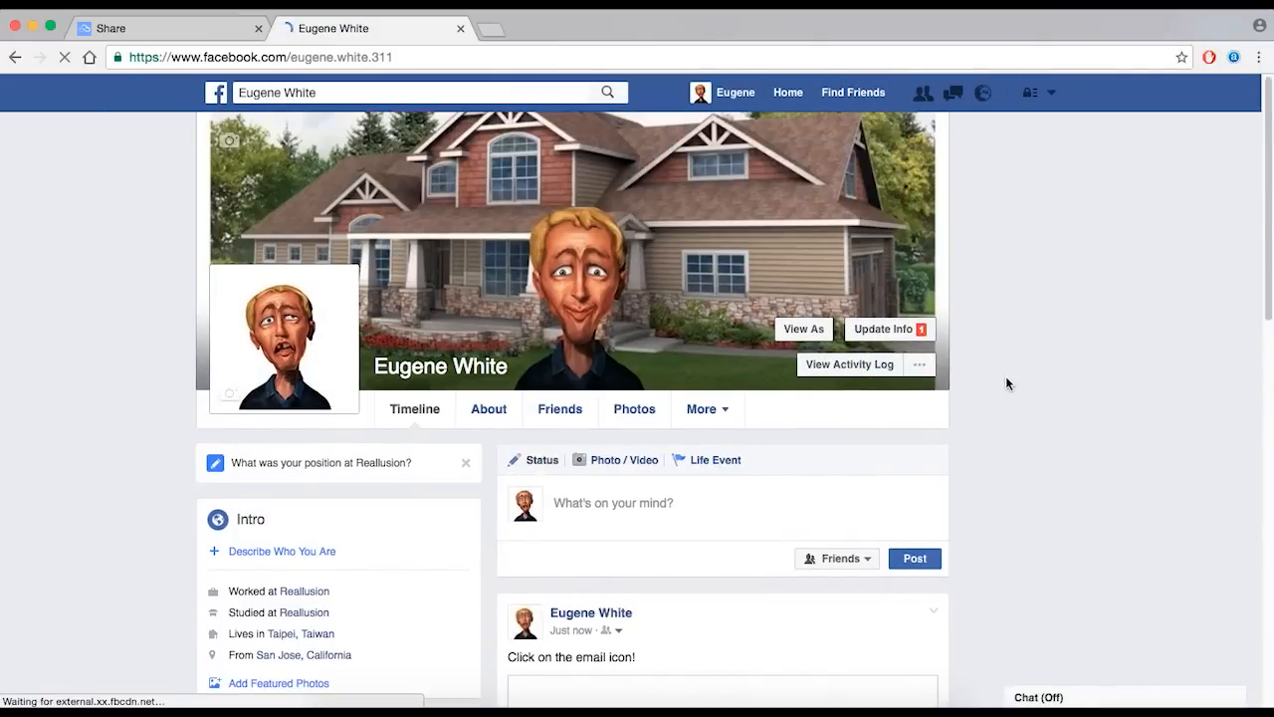
scroll(1005, 378, "down", 3)
scroll(1001, 382, "down", 1)
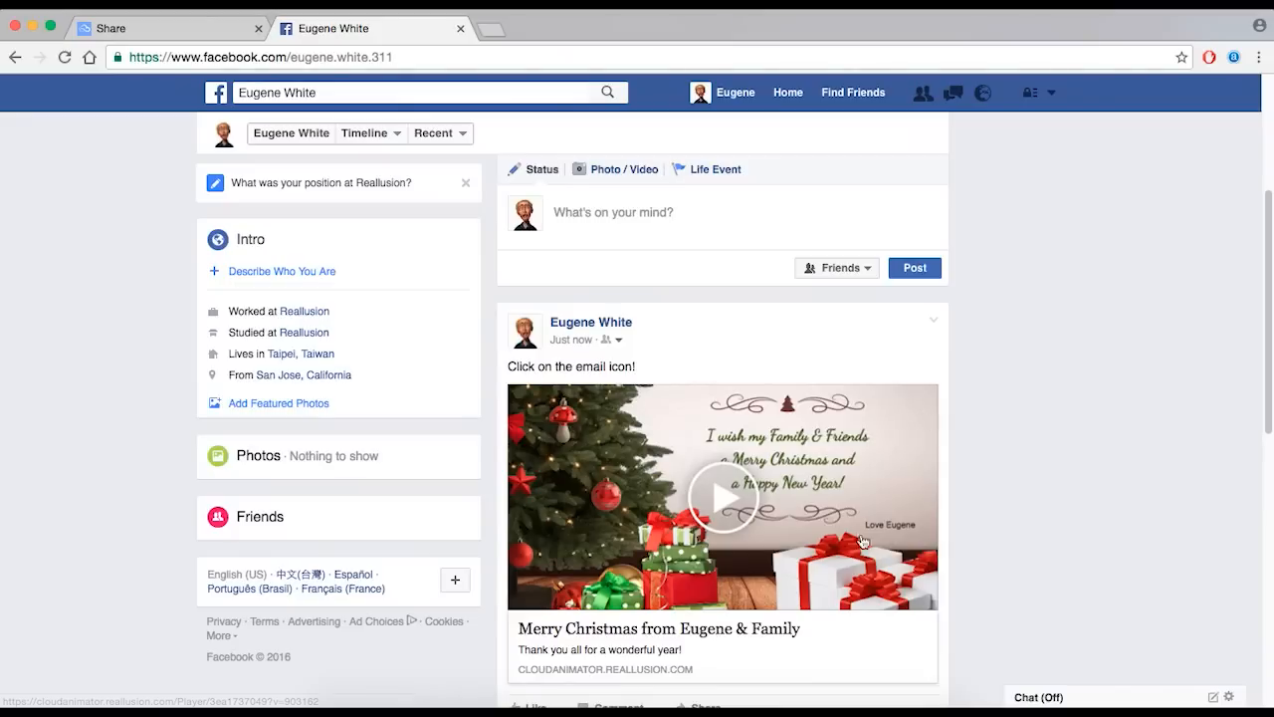
left_click(722, 503)
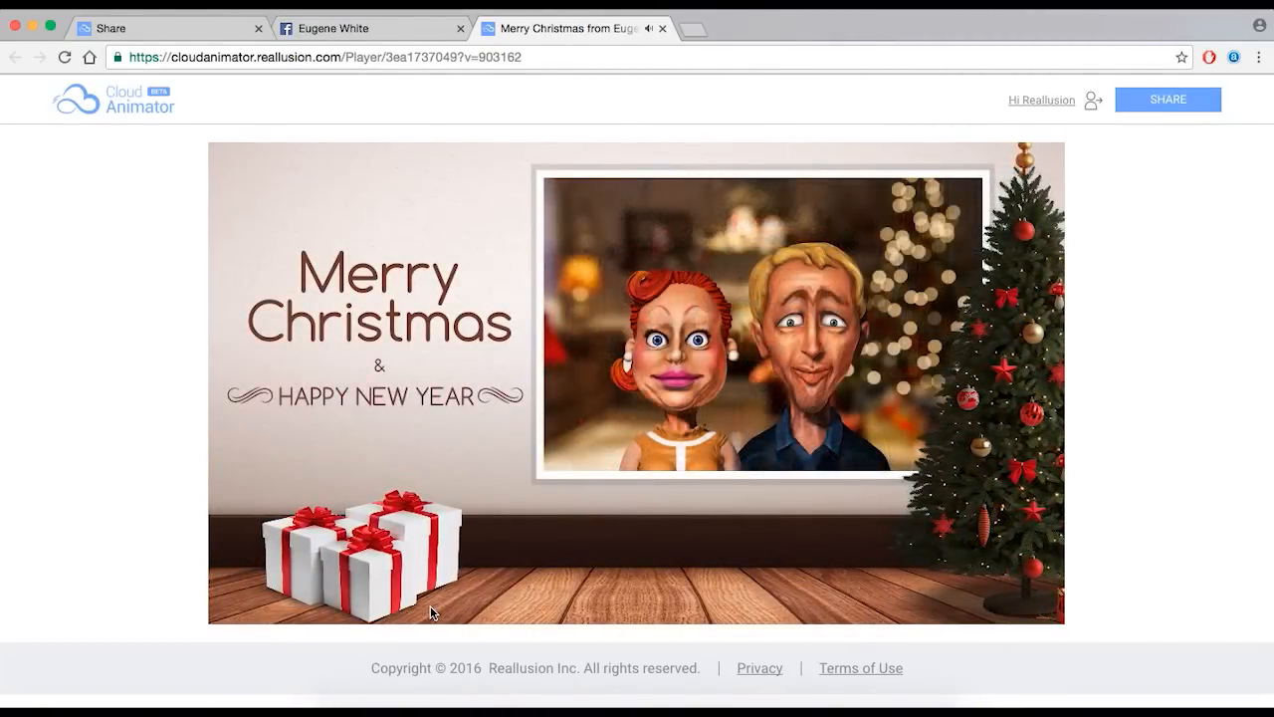
- Switch the Cloud Animator player showing the shared card to full screen
mouse_move(625, 581)
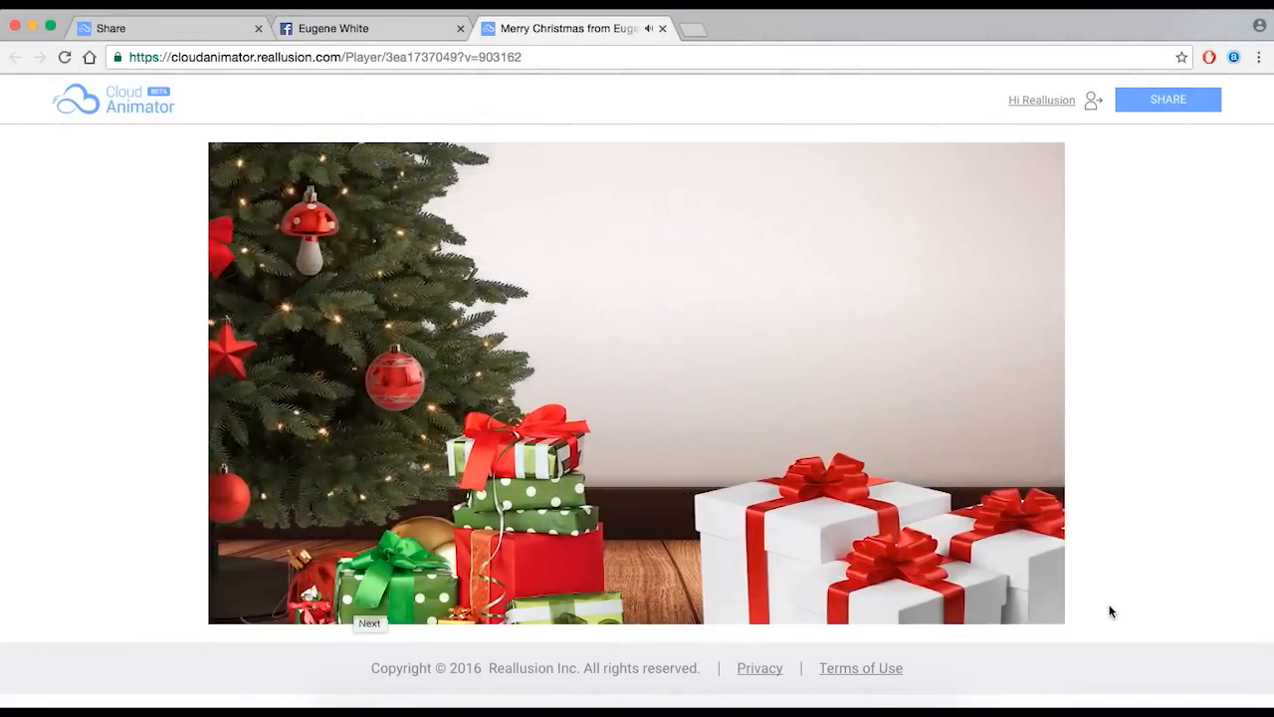
left_click(1041, 605)
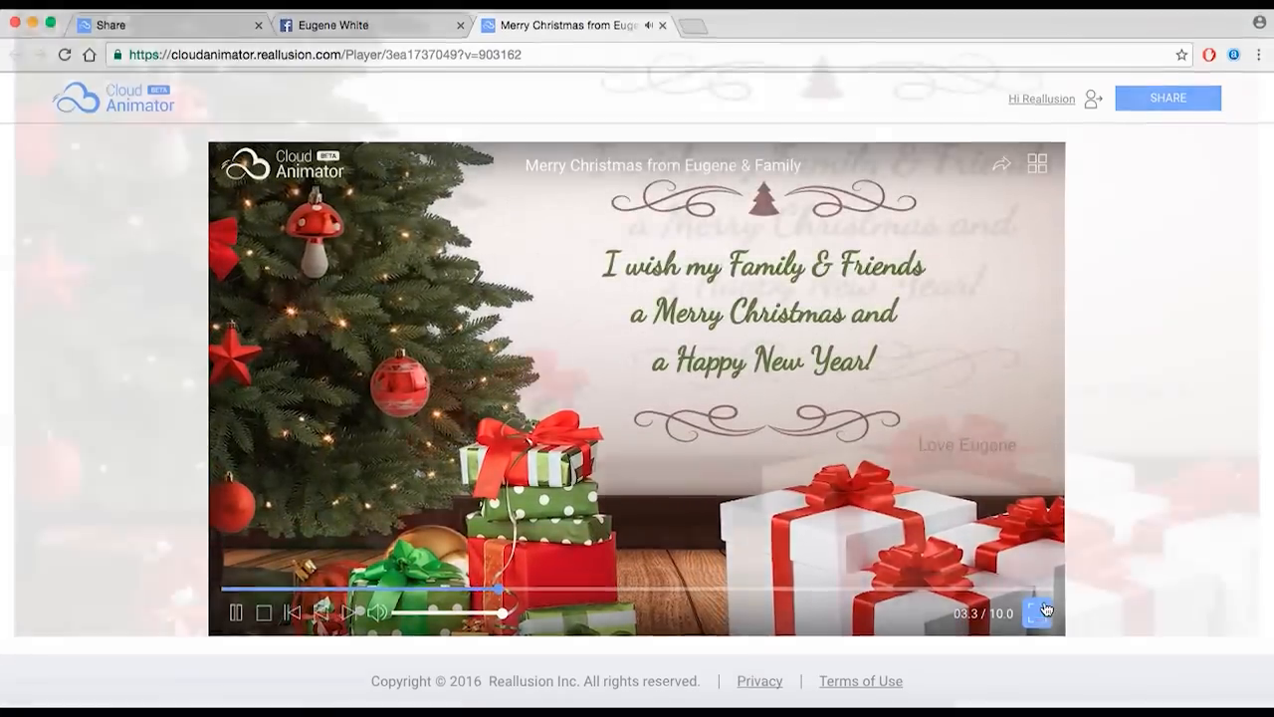